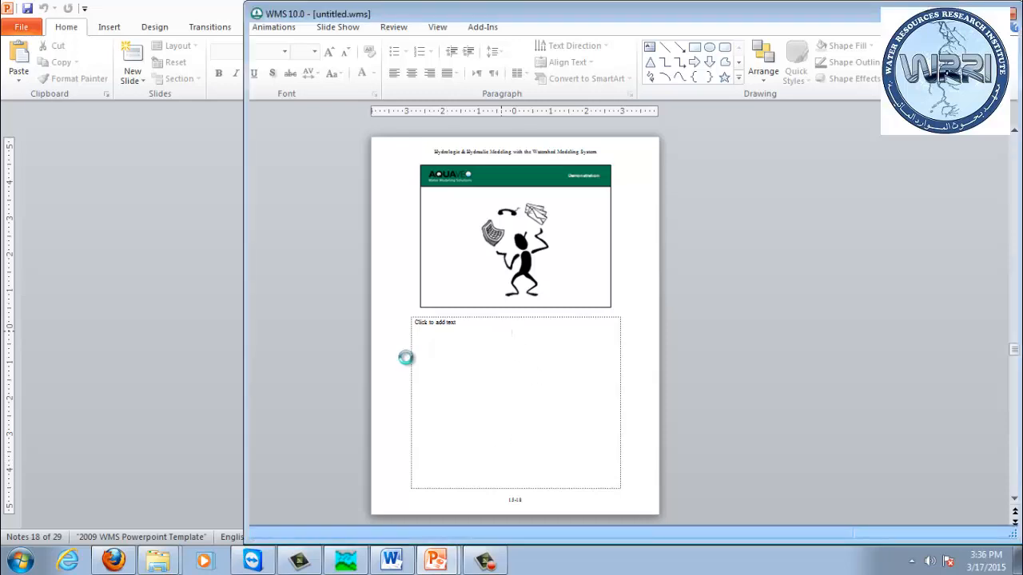
Step: Copy tins.zip from the WorkshopFiles folder on Removable Disk (G:) into the demo folder in Documents
mouse_move(158, 561)
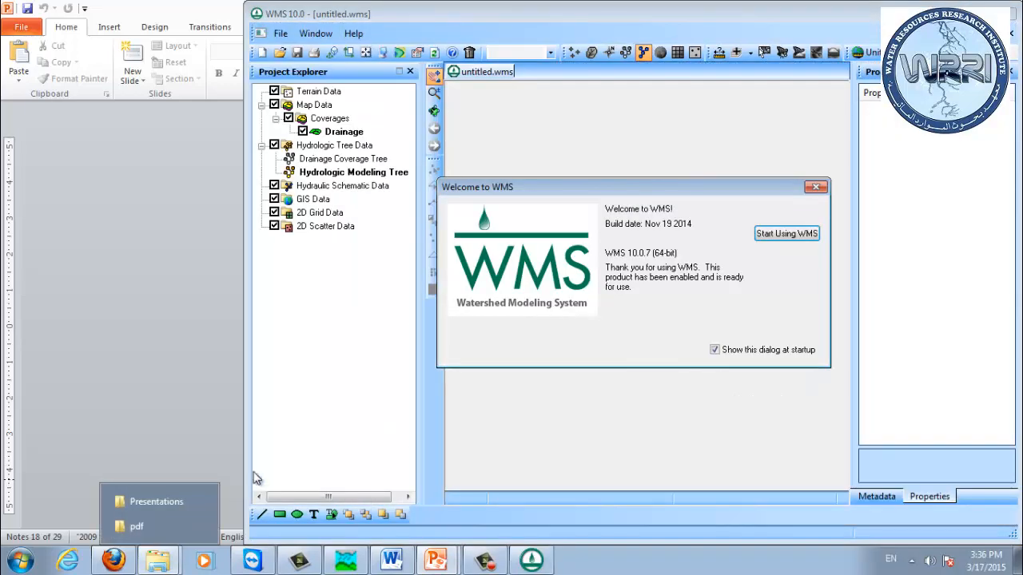
left_click(173, 526)
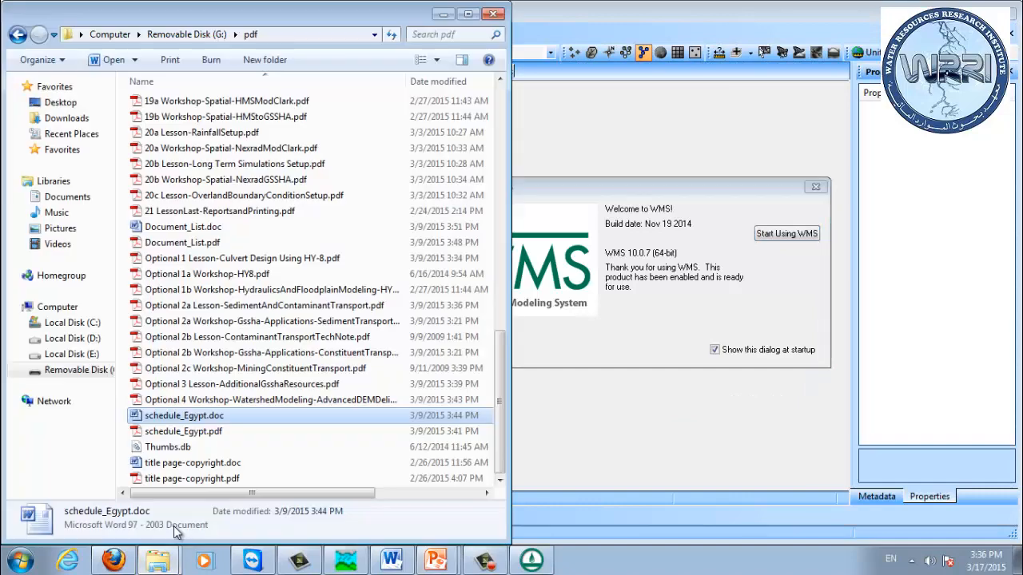
left_click(185, 34)
double_click(182, 137)
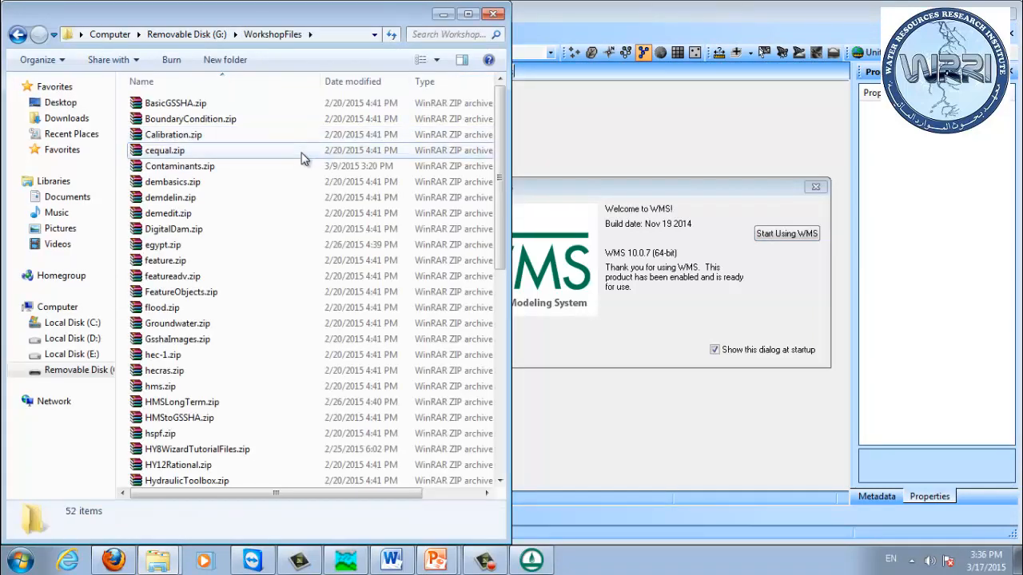
left_click(302, 157)
key("t")
key("t")
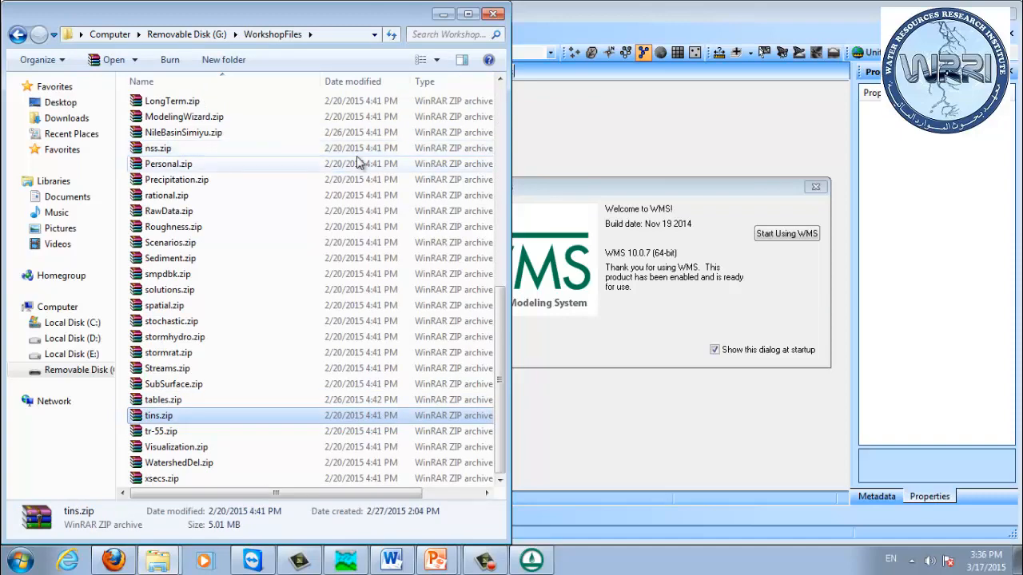
left_click(70, 197)
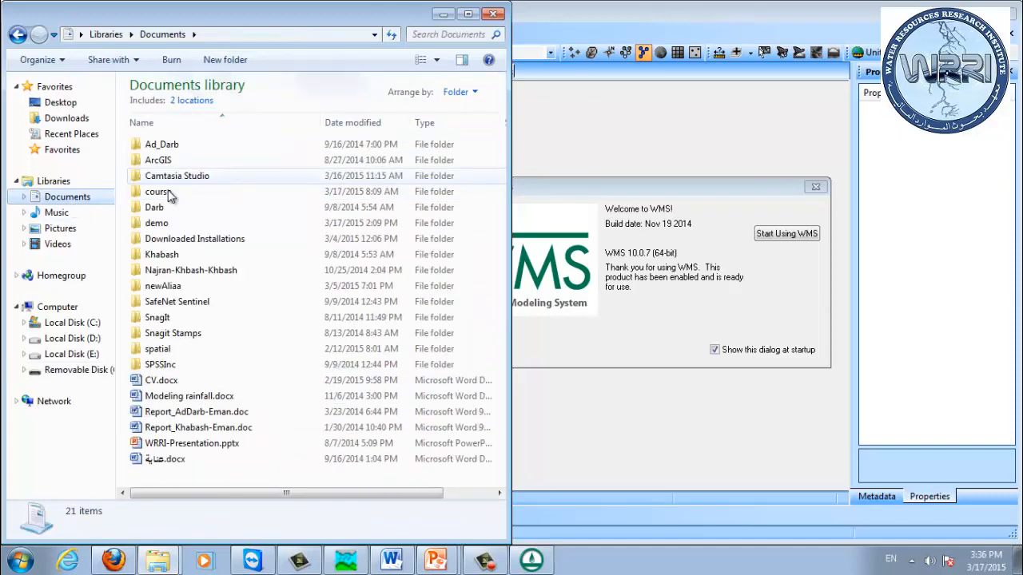
double_click(157, 223)
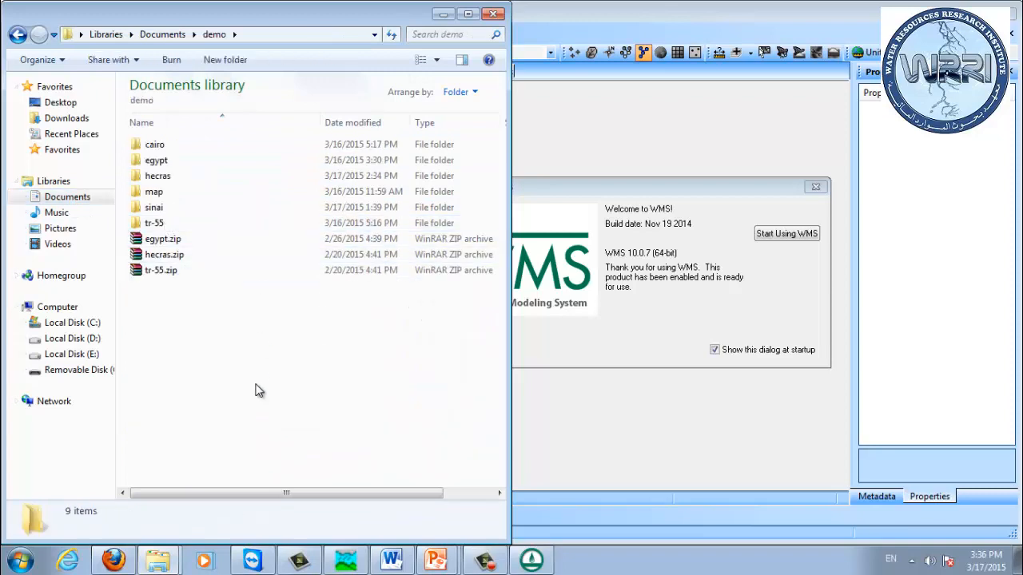
key("ctrl+v")
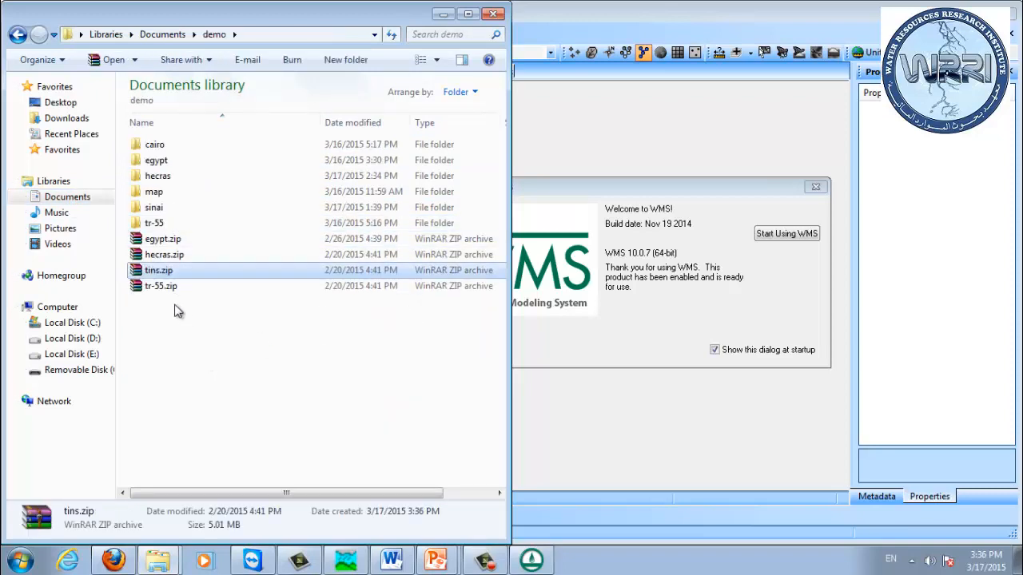
Step: Open the tins.zip archive and extract its tins folder into the demo folder
right_click(153, 276)
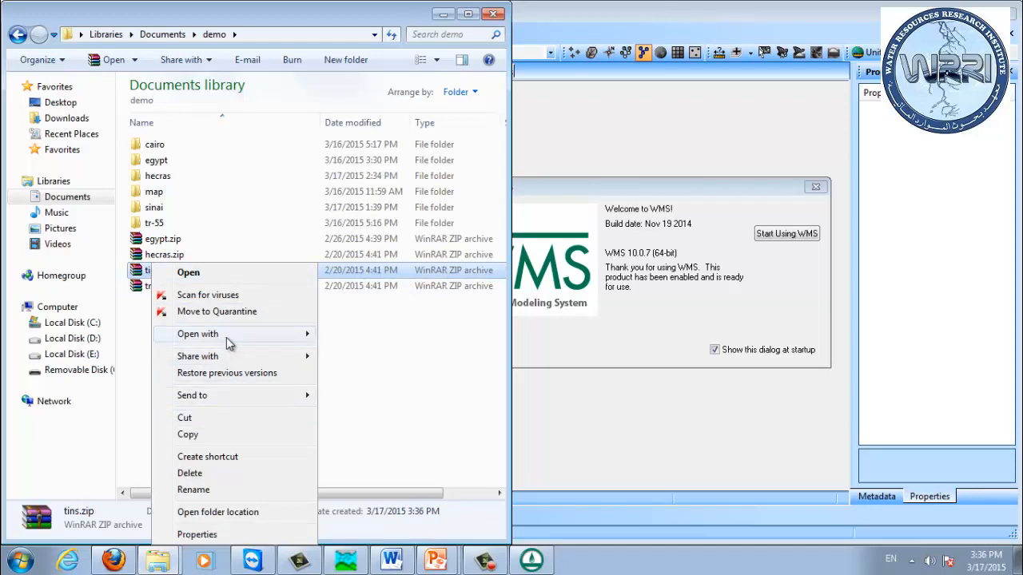
left_click(160, 273)
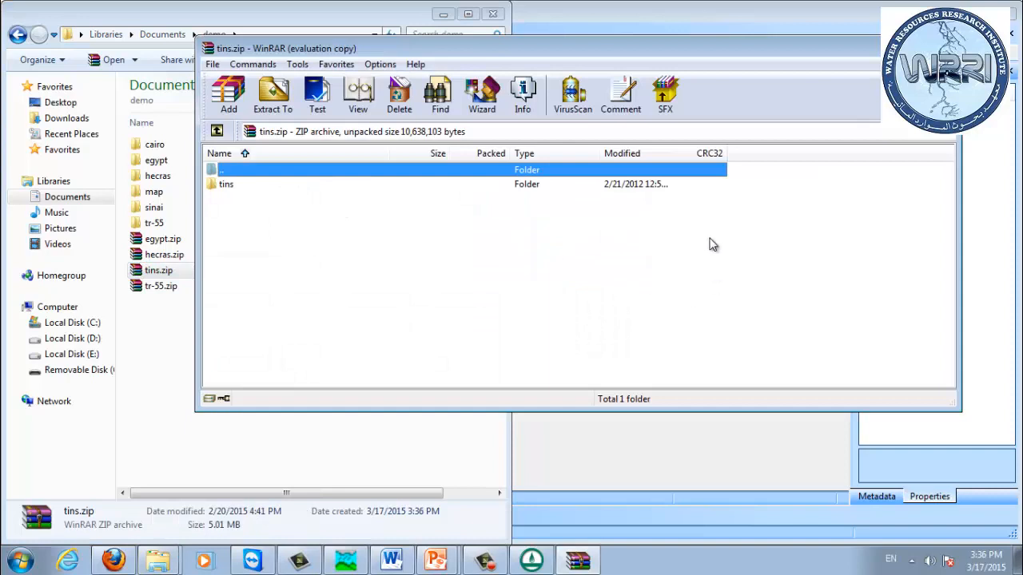
left_click(710, 230)
left_click(227, 189)
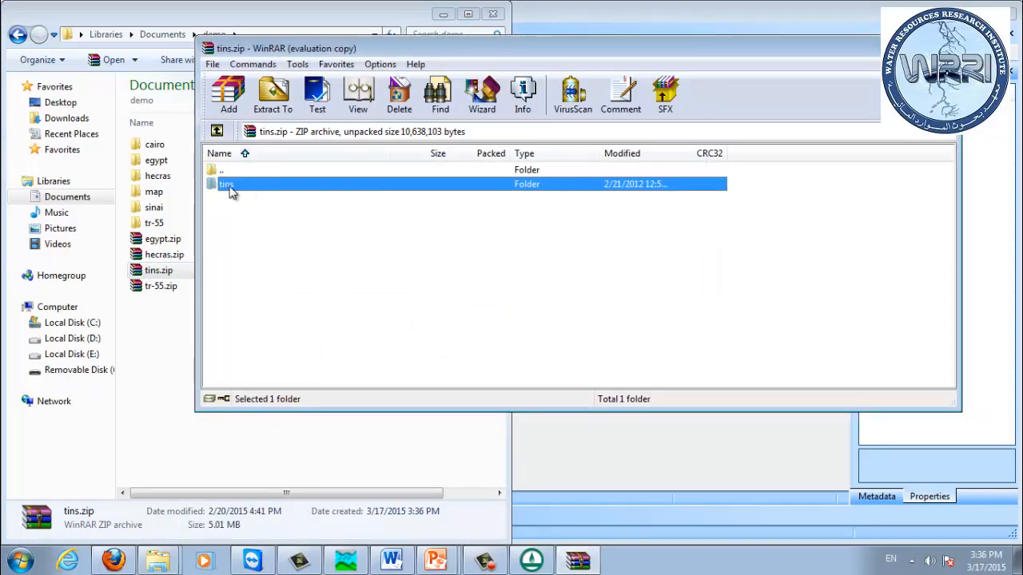
left_click_drag(230, 191, 167, 351)
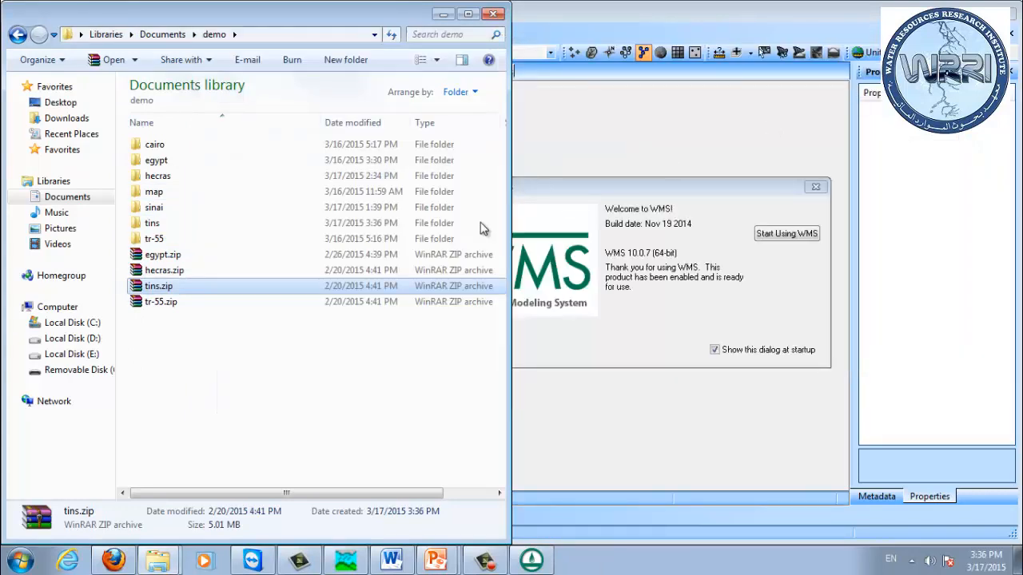
Step: Open the extracted tins folder and load tmcontours.dwg into the empty WMS project
double_click(152, 225)
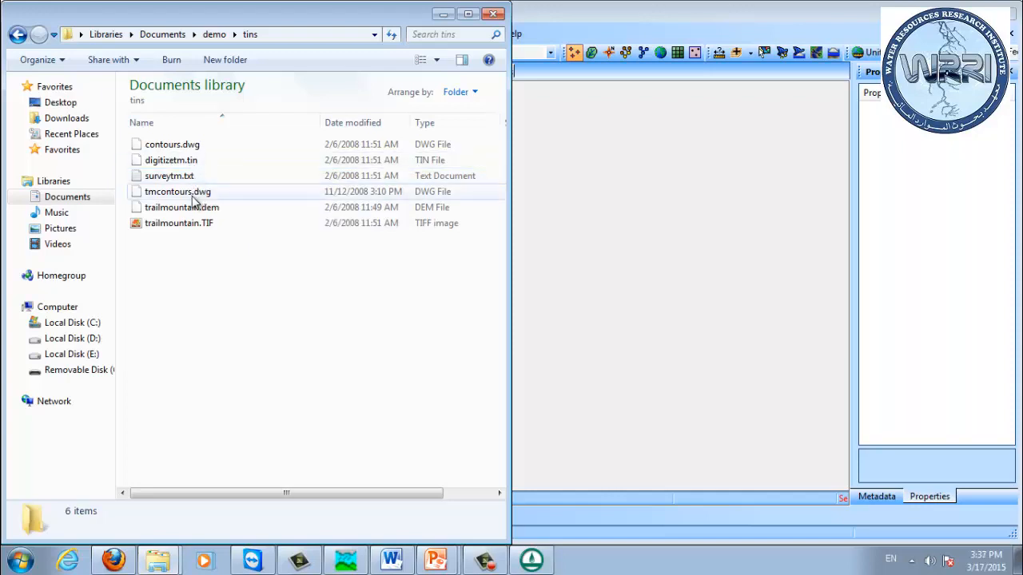
left_click(187, 194)
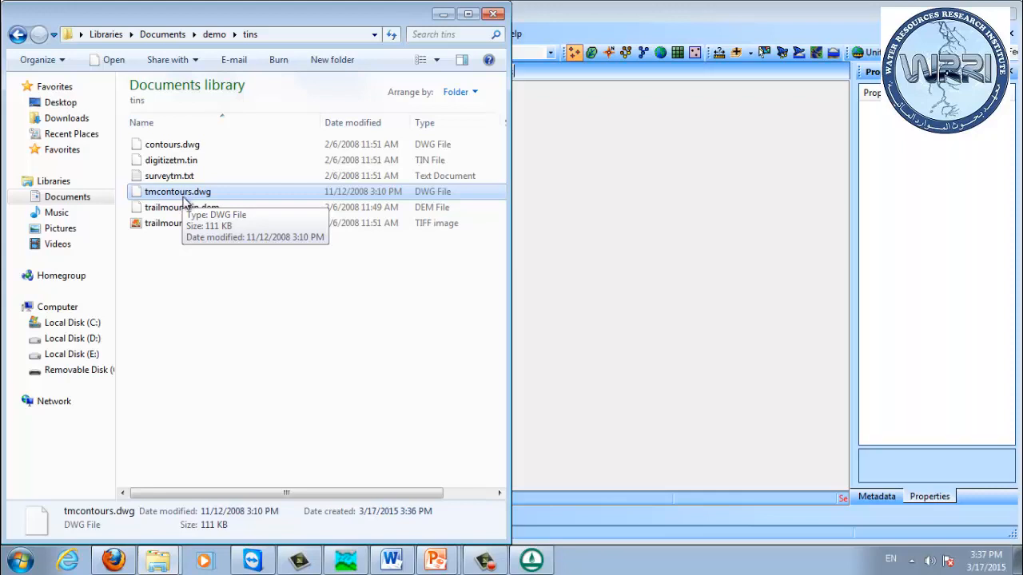
left_click_drag(183, 200, 671, 241)
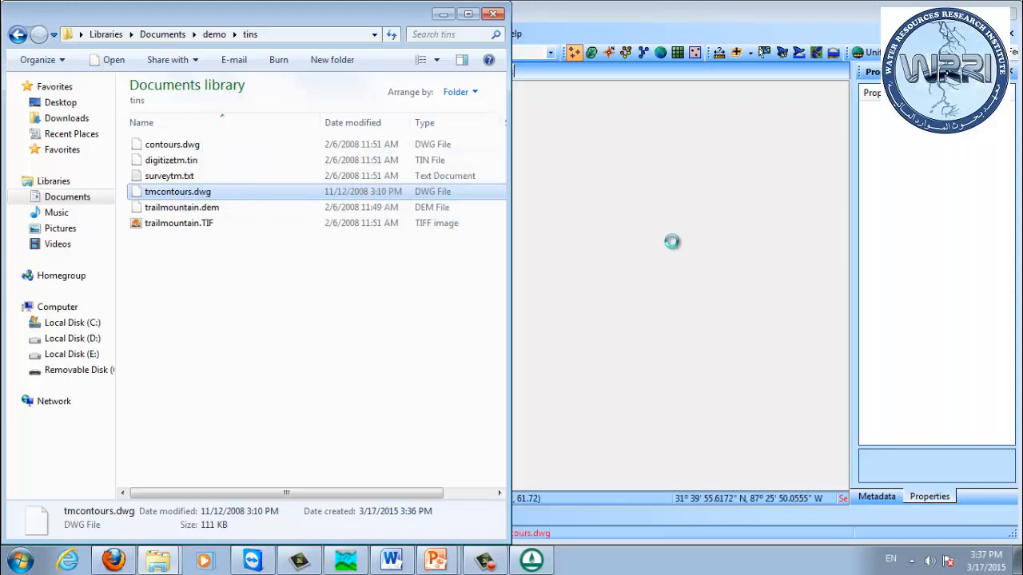
left_click(649, 26)
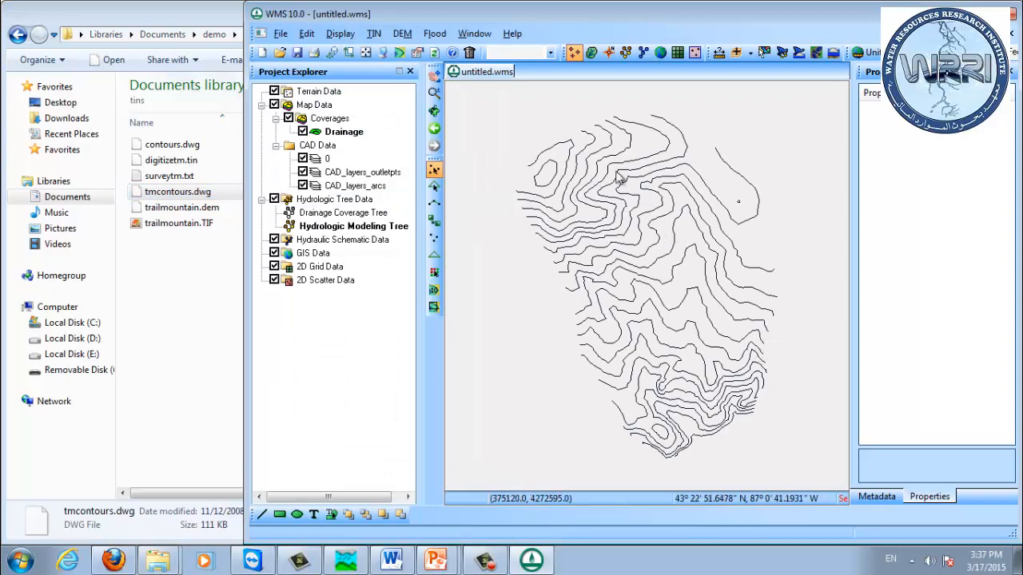
Step: Convert the CAD data to a TIN named CAD layers, including all three layers
left_click(610, 53)
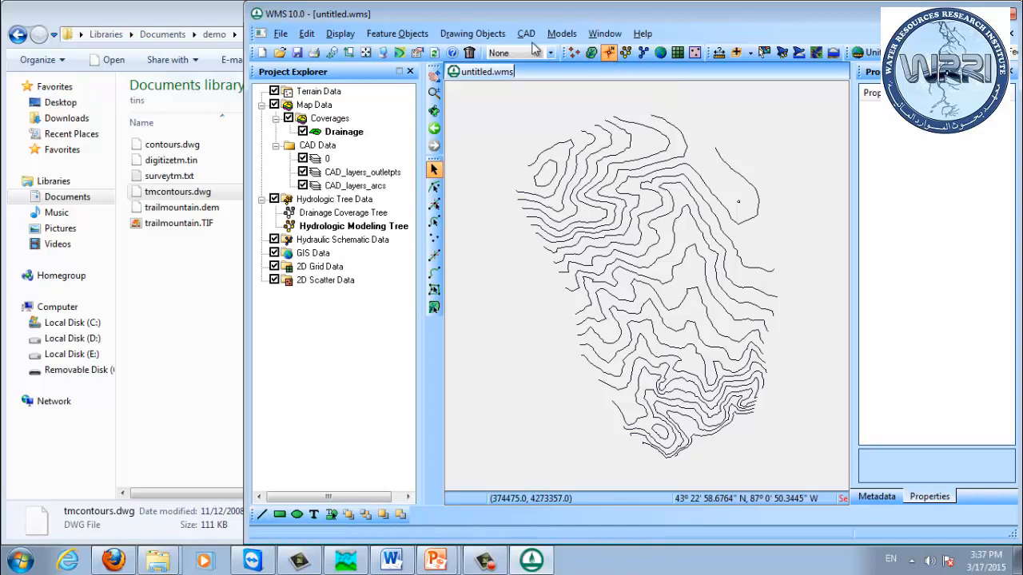
left_click(525, 34)
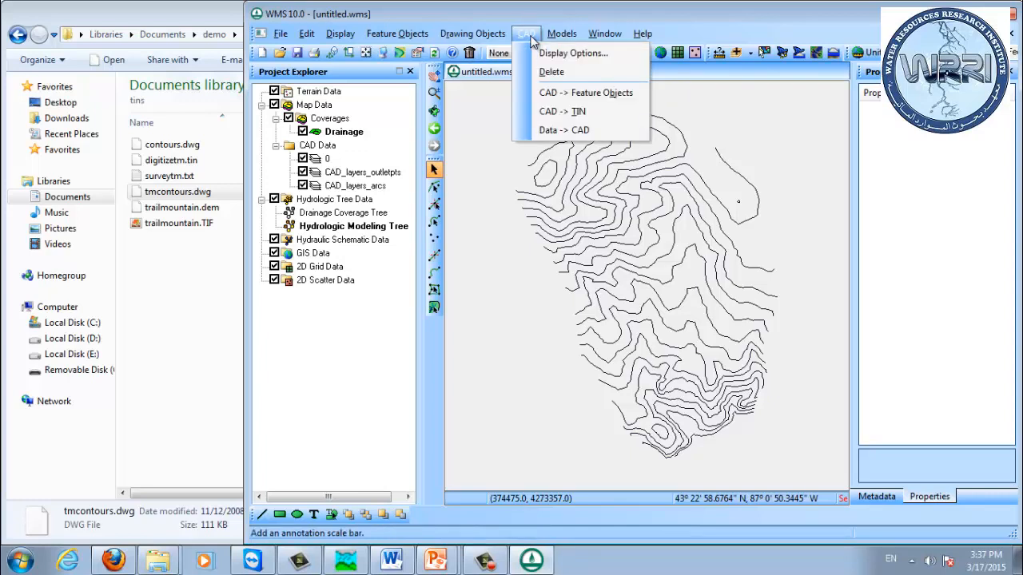
left_click(556, 114)
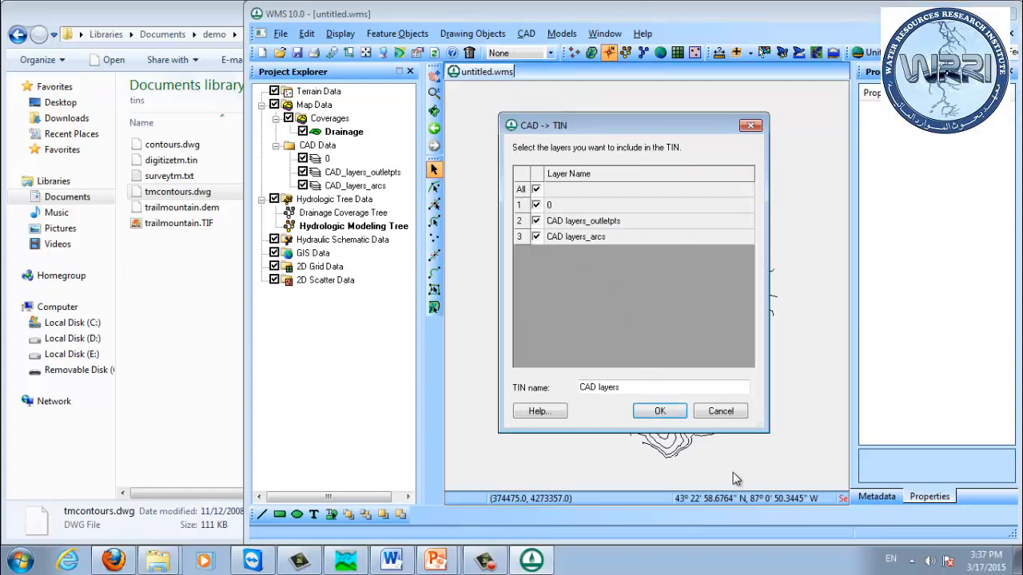
left_click(668, 416)
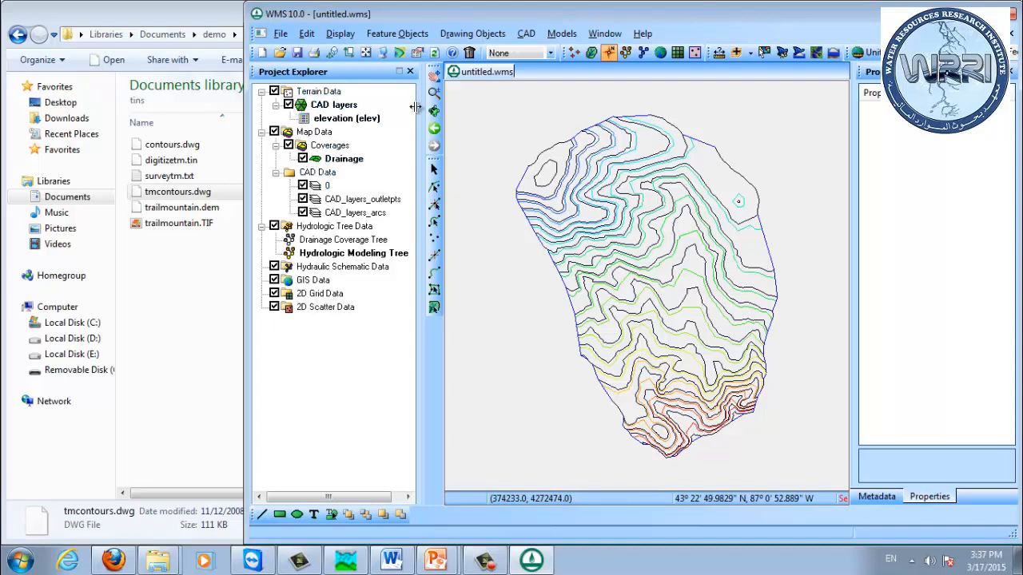
Step: Hide the CAD layers 0, CAD_layers_outletpts and CAD_layers_arcs so that only the TIN is displayed
left_click(303, 199)
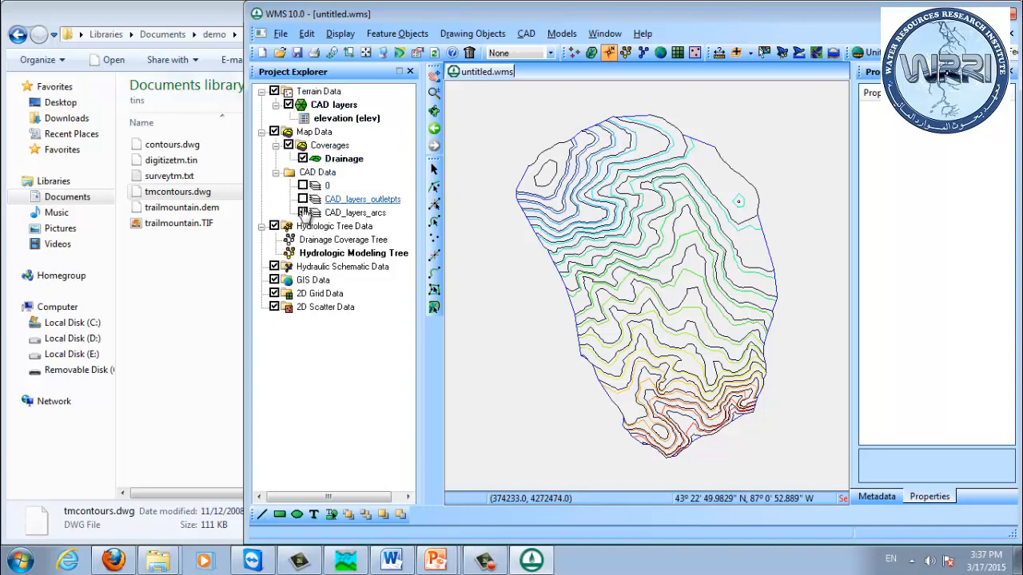
left_click(303, 212)
scroll(664, 351, "up", 4)
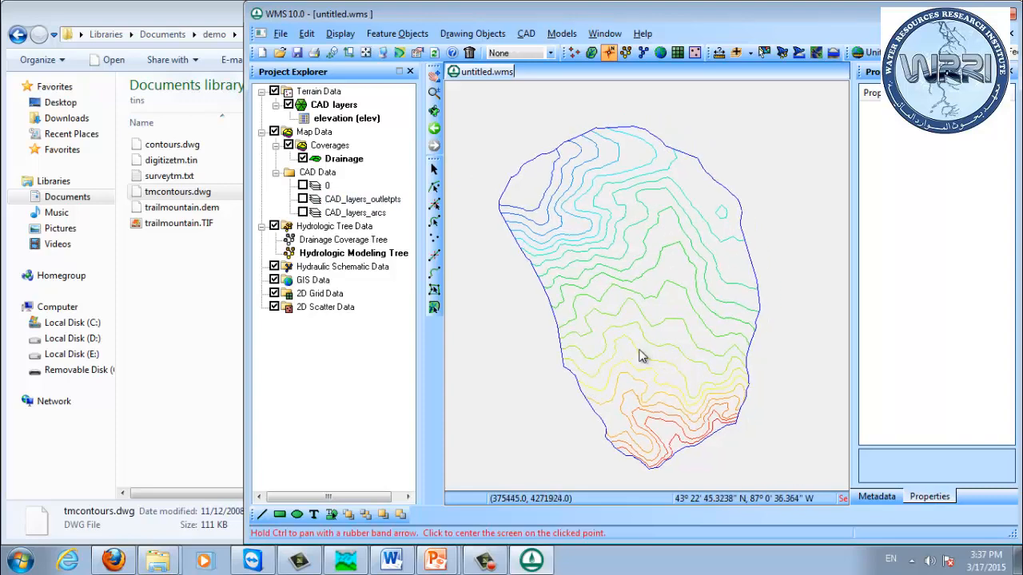
scroll(716, 323, "down", 3)
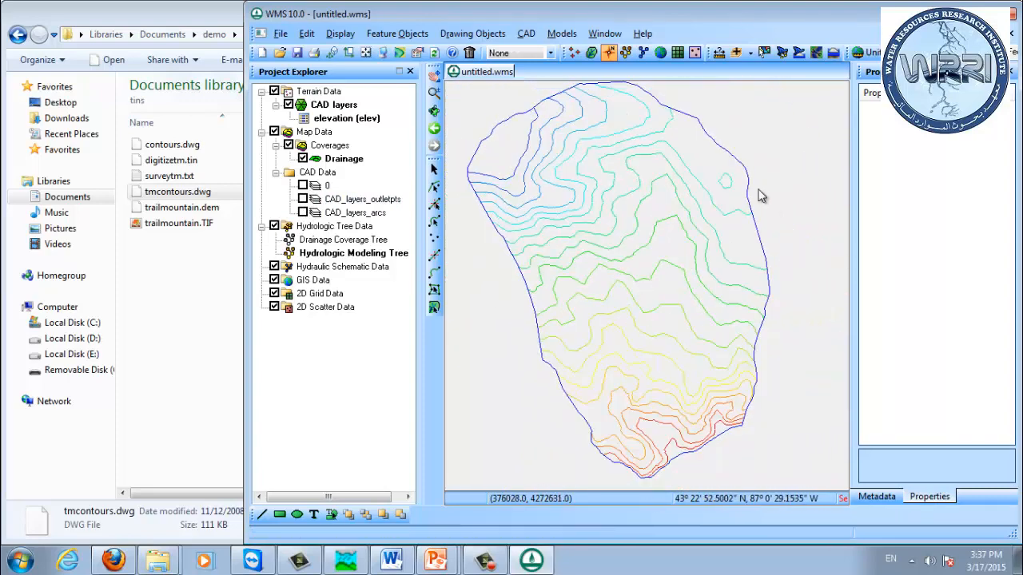
Step: Turn on the display of triangles and unlocked vertices for the CAD layers TIN
right_click(337, 106)
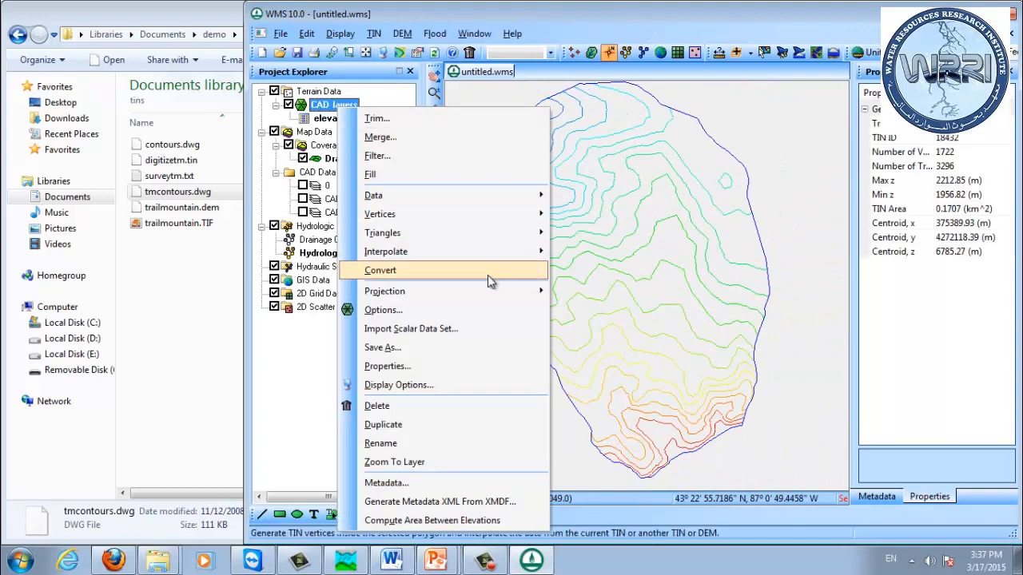
mouse_move(455, 219)
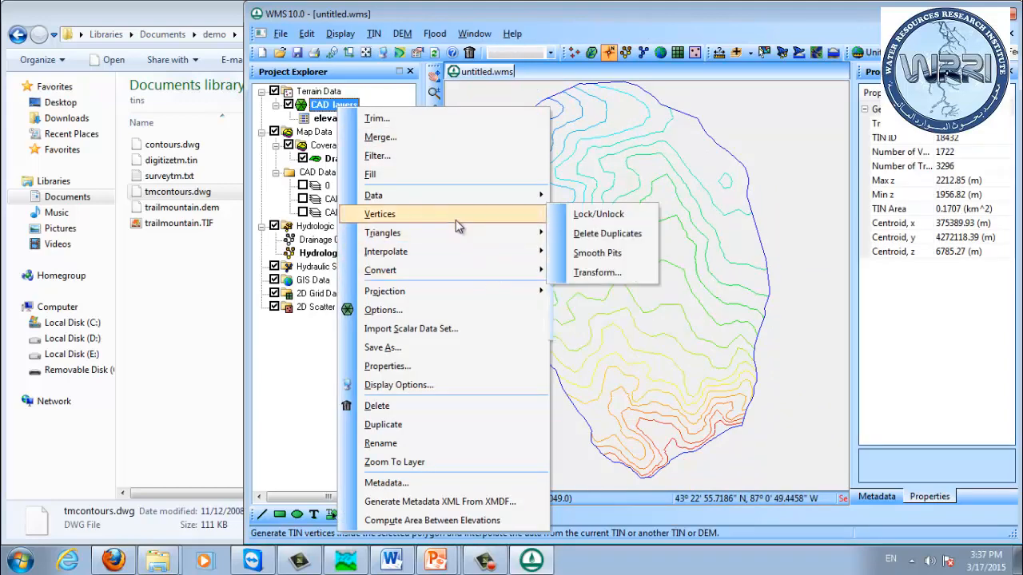
left_click(406, 386)
left_click(545, 187)
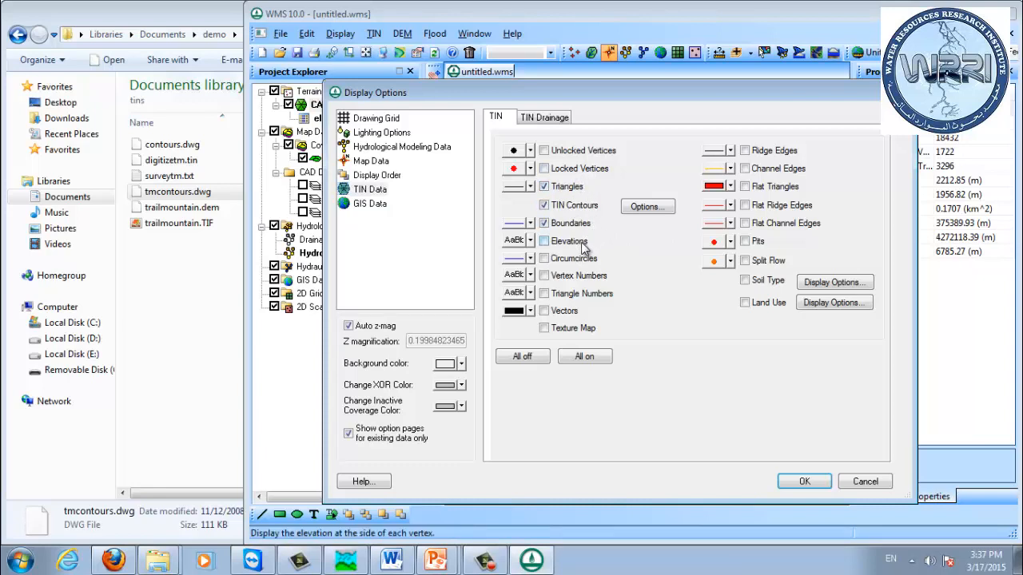
left_click(574, 152)
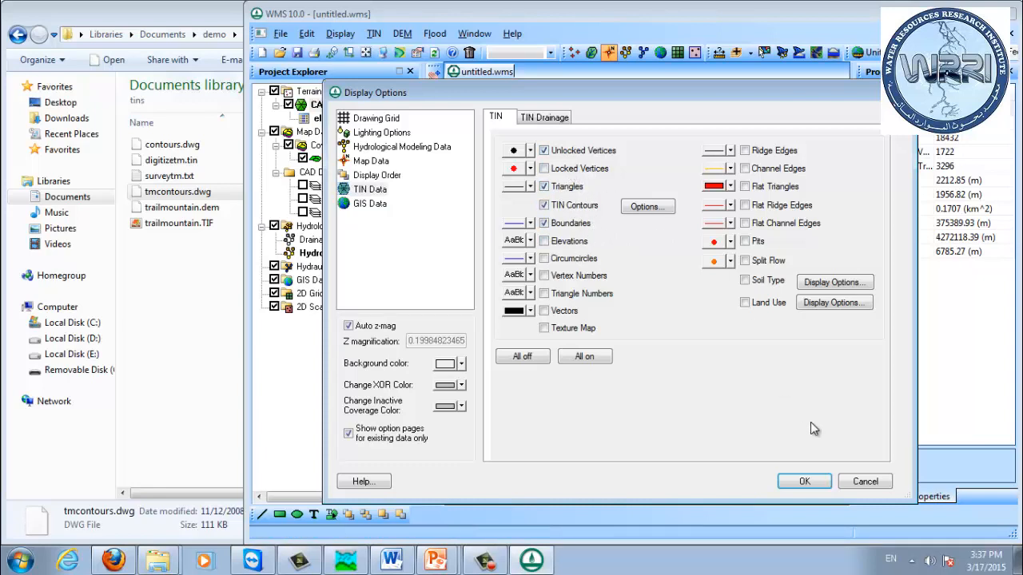
left_click(804, 482)
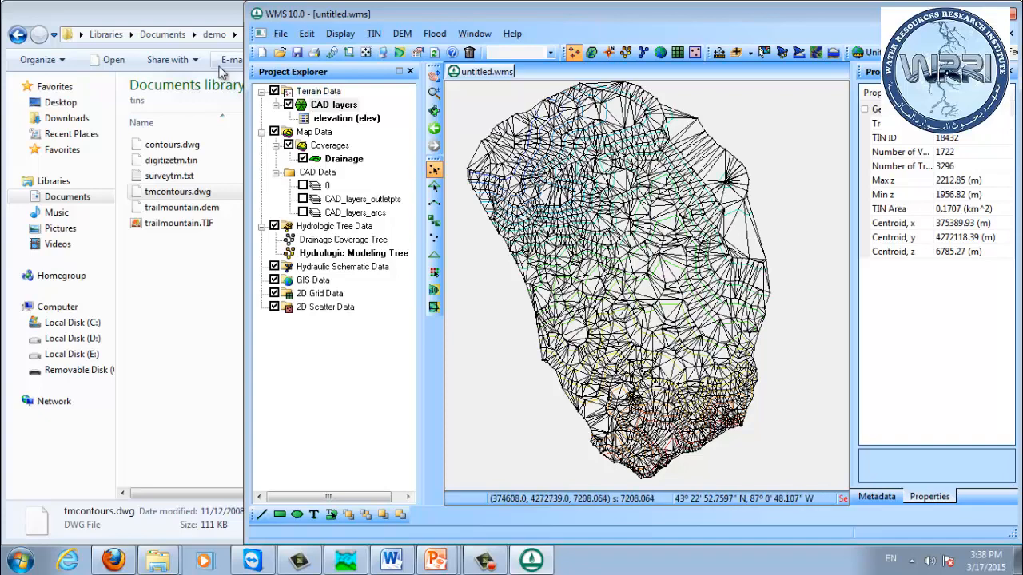
Step: Start a new project without saving the current one, and load the trailmountain.TIF image into it
left_click(262, 52)
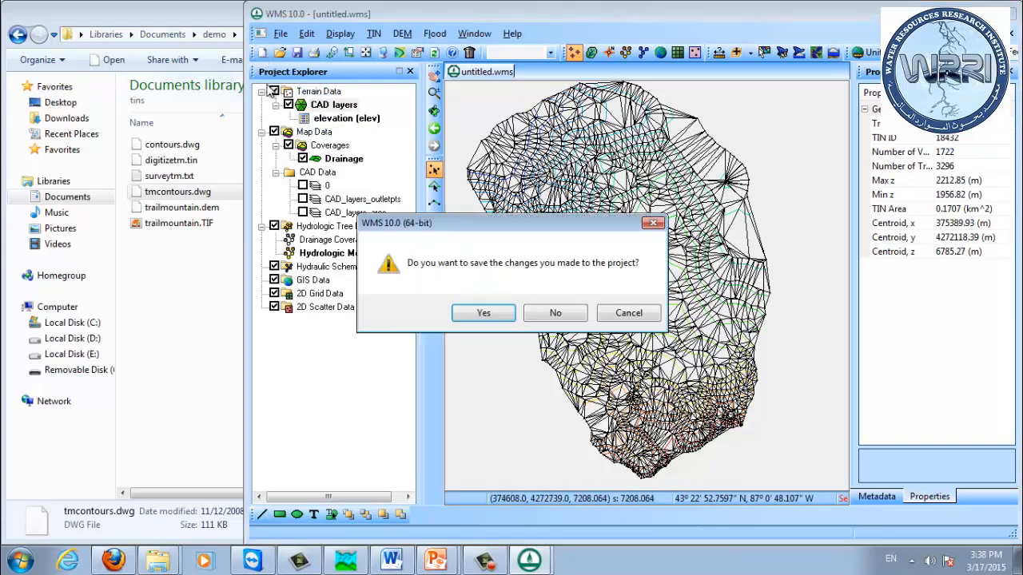
left_click(559, 312)
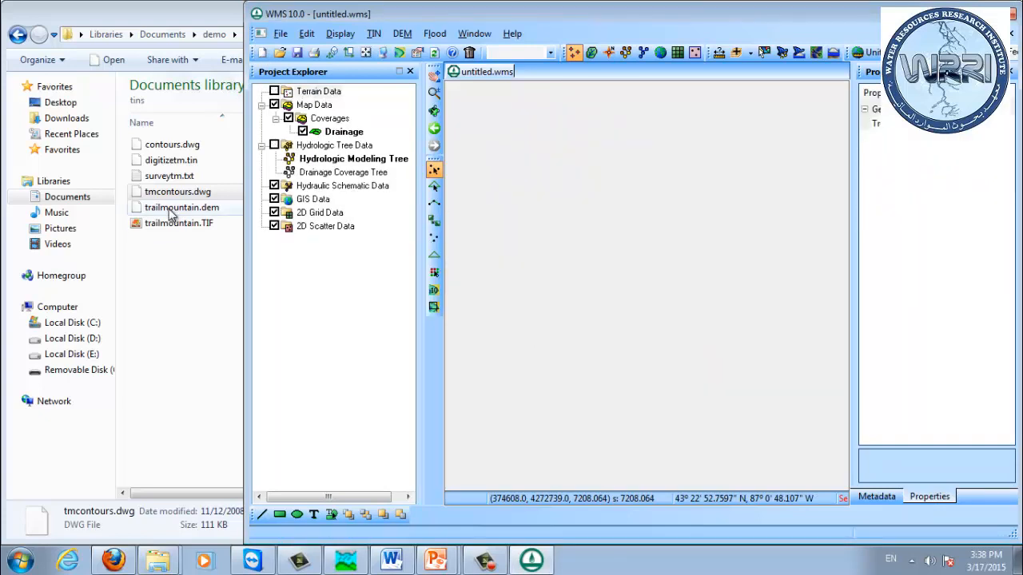
left_click(170, 210)
left_click(168, 228)
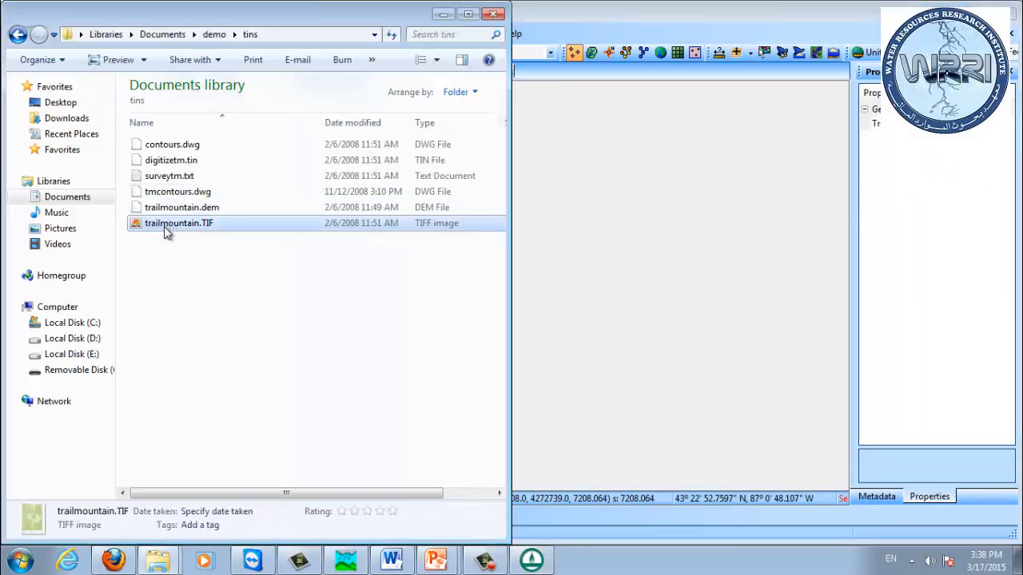
left_click_drag(163, 229, 669, 263)
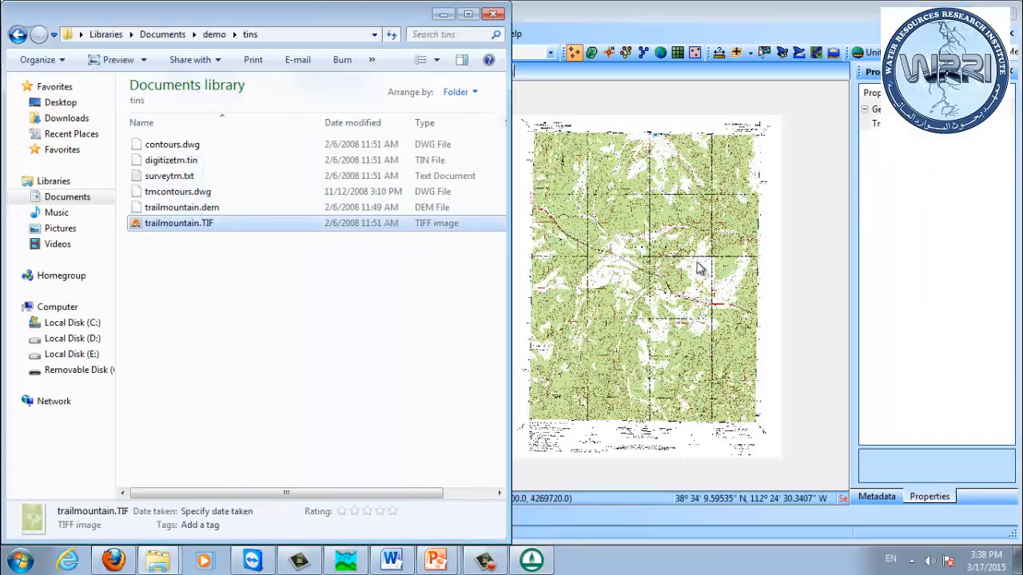
left_click(610, 19)
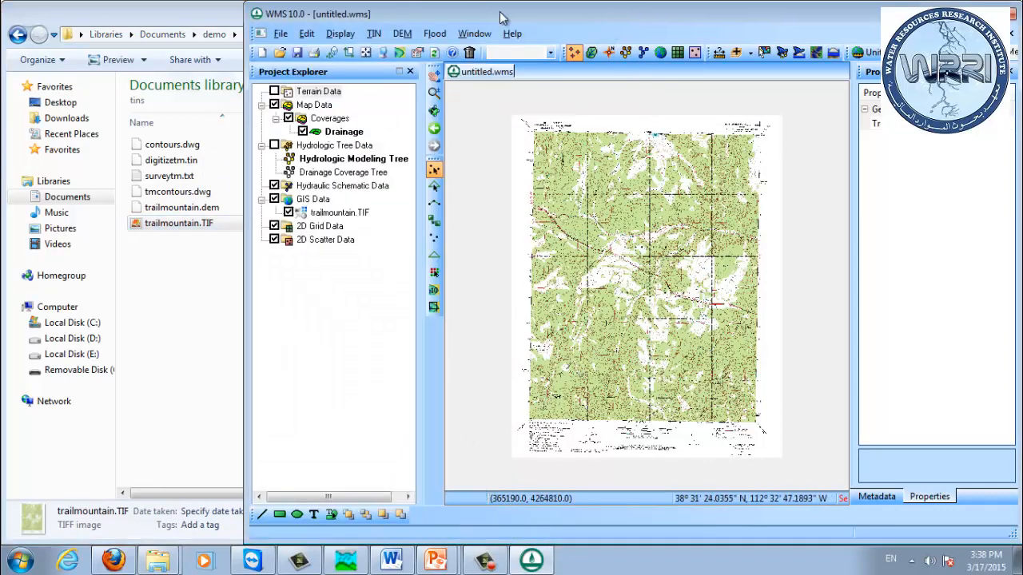
Step: Show the Digitize toolbar, and bring up the list of available toolbars again
right_click(595, 41)
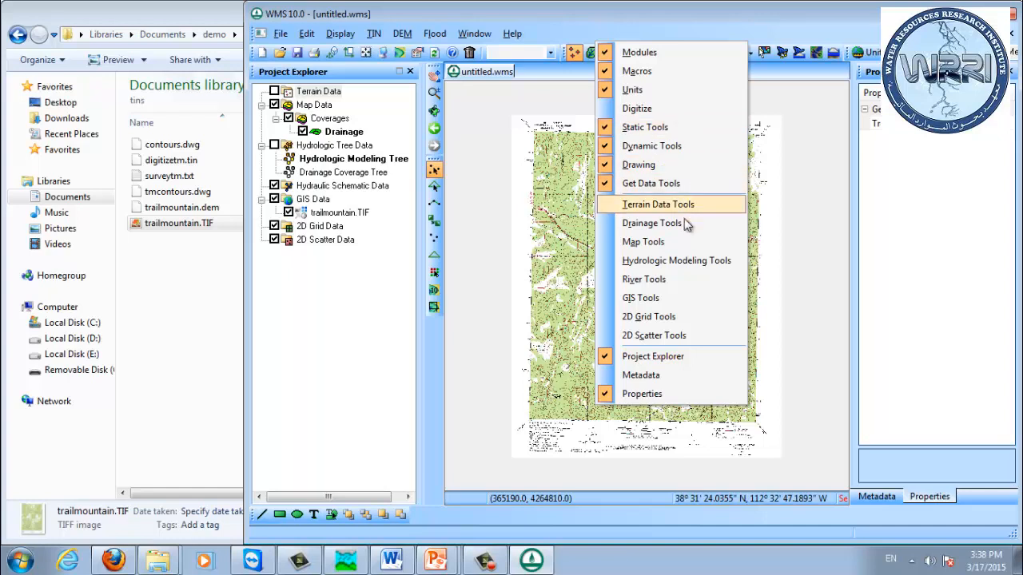
left_click(647, 116)
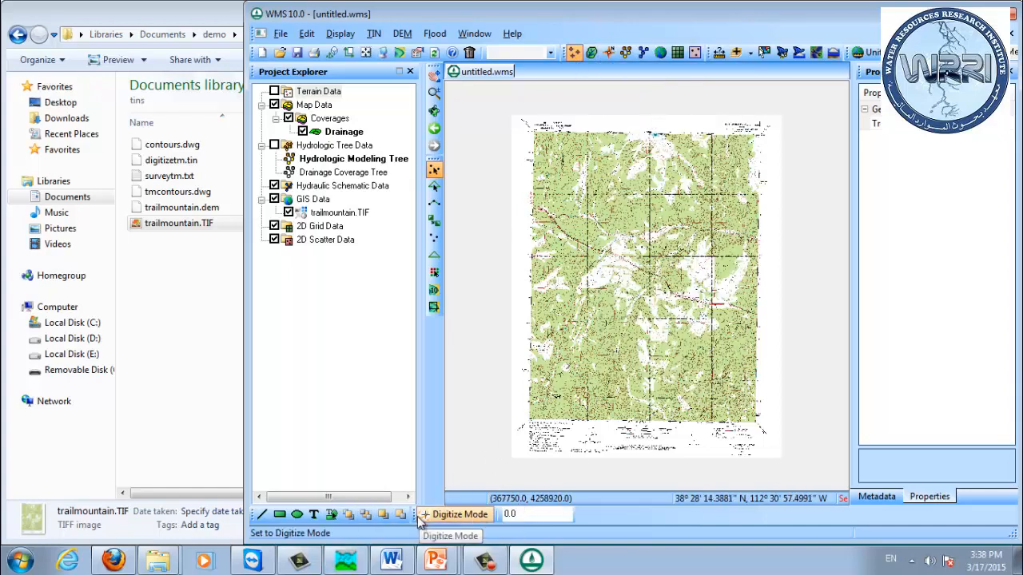
right_click(606, 518)
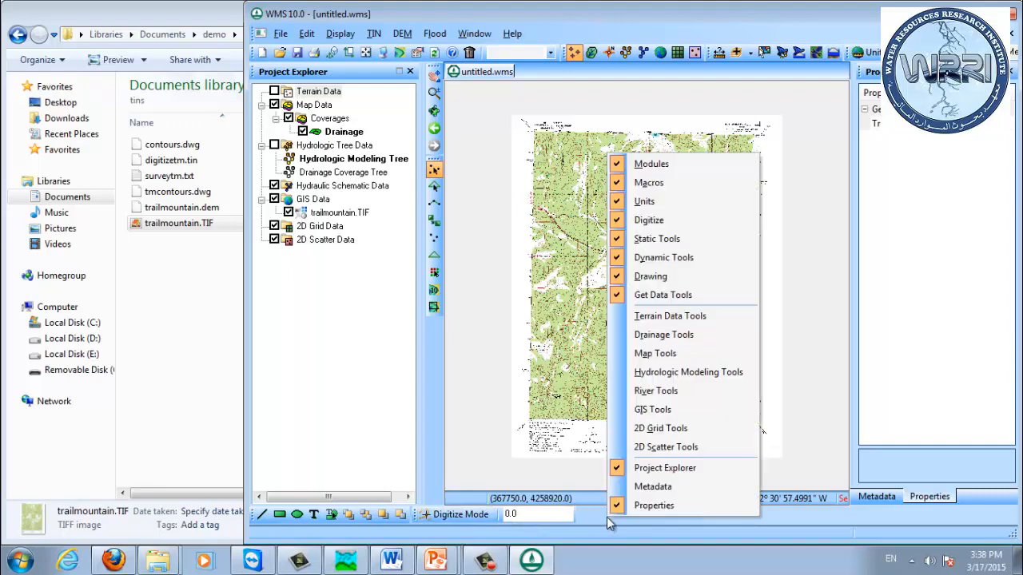
Step: Hide the Digitize toolbar and display it again
left_click(657, 229)
right_click(660, 520)
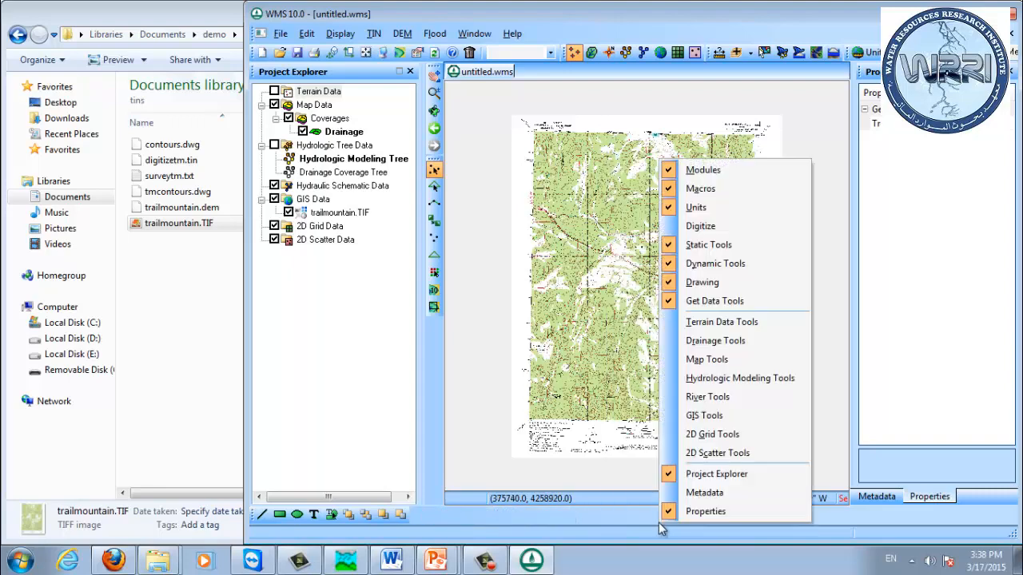
left_click(706, 233)
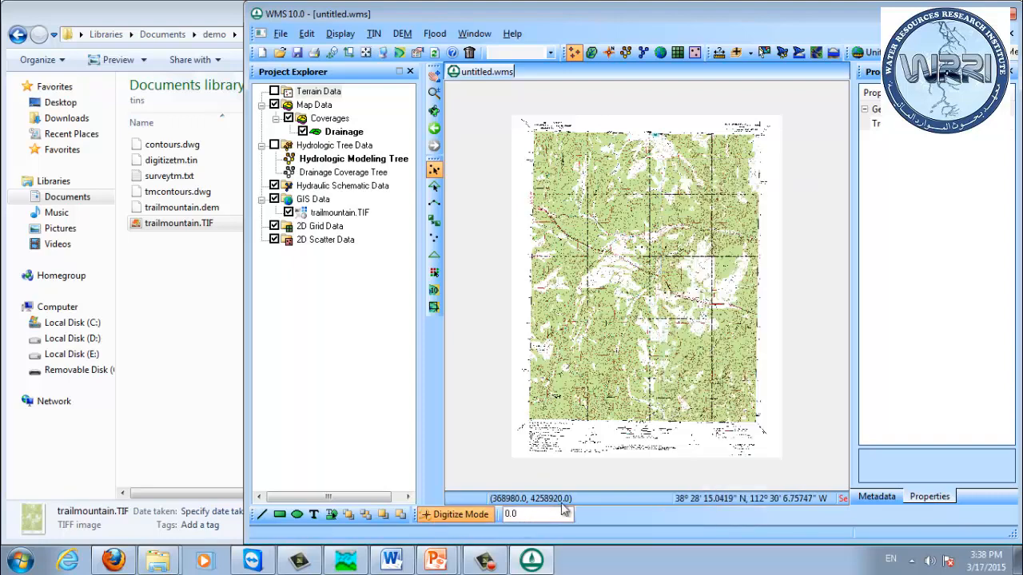
Step: Find the labelled 7400 contour beside the Quarry on the map image and set the Digitize Mode elevation to 7400.0
scroll(617, 383, "up", 3)
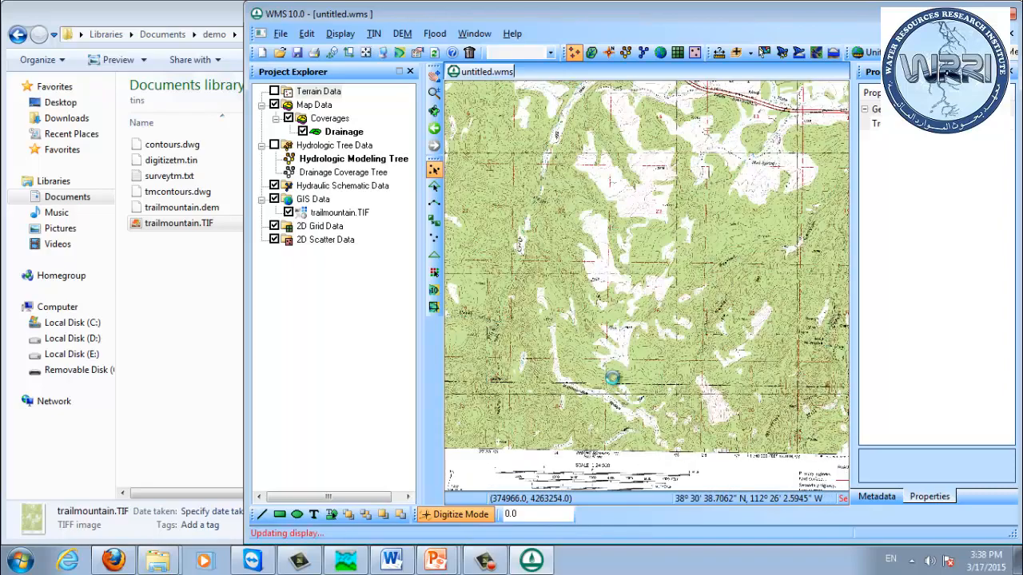
scroll(611, 378, "up", 4)
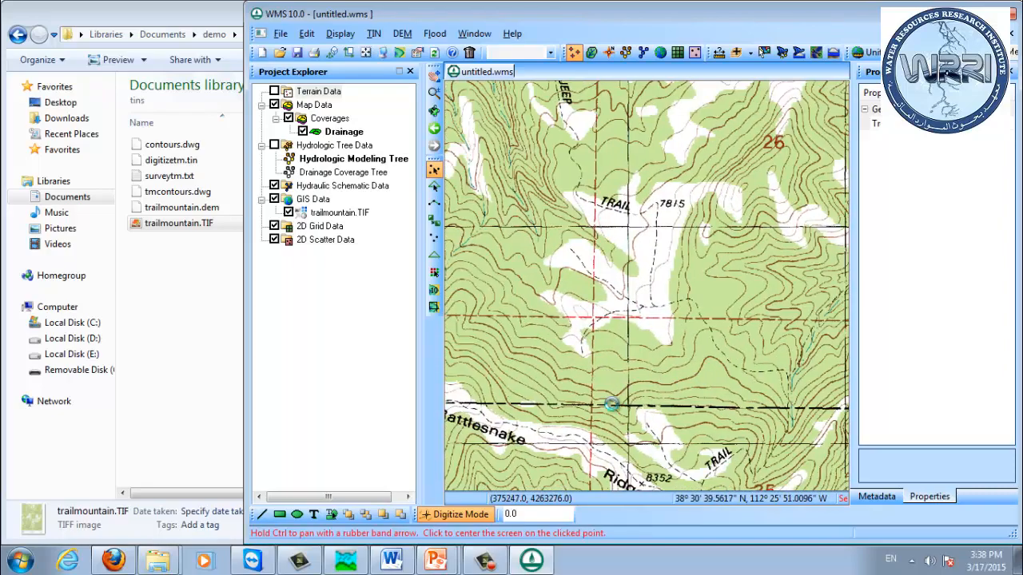
middle_click_drag(611, 405, 520, 429)
middle_click_drag(708, 372, 521, 388)
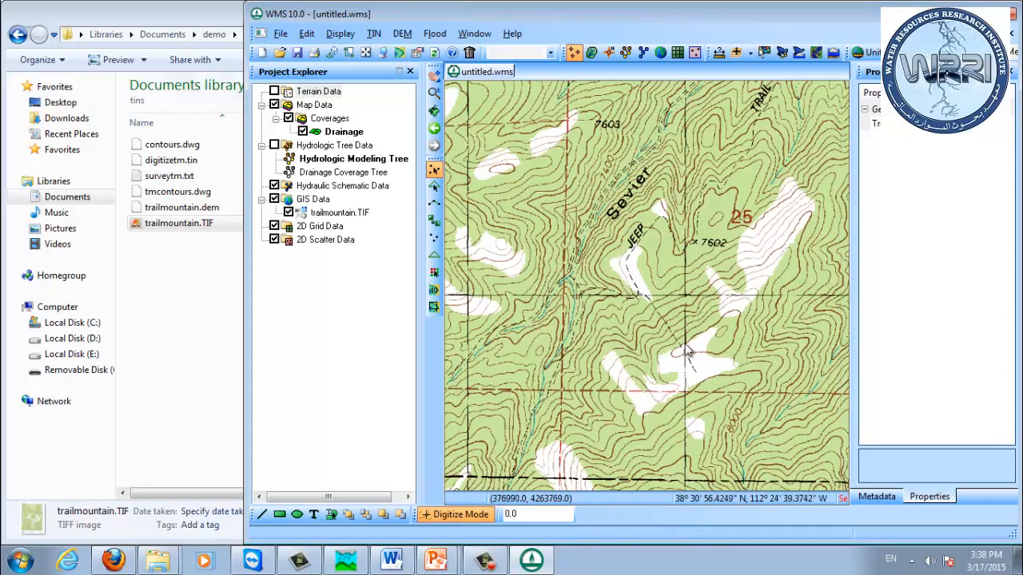
middle_click_drag(648, 357, 531, 384)
middle_click_drag(731, 369, 549, 345)
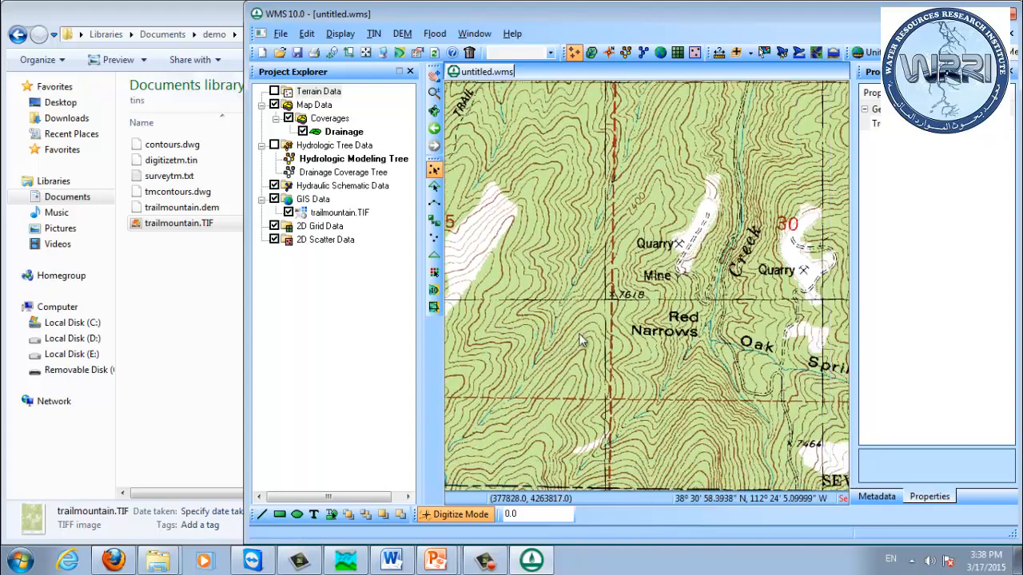
scroll(653, 223, "up", 2)
middle_click_drag(662, 247, 639, 297)
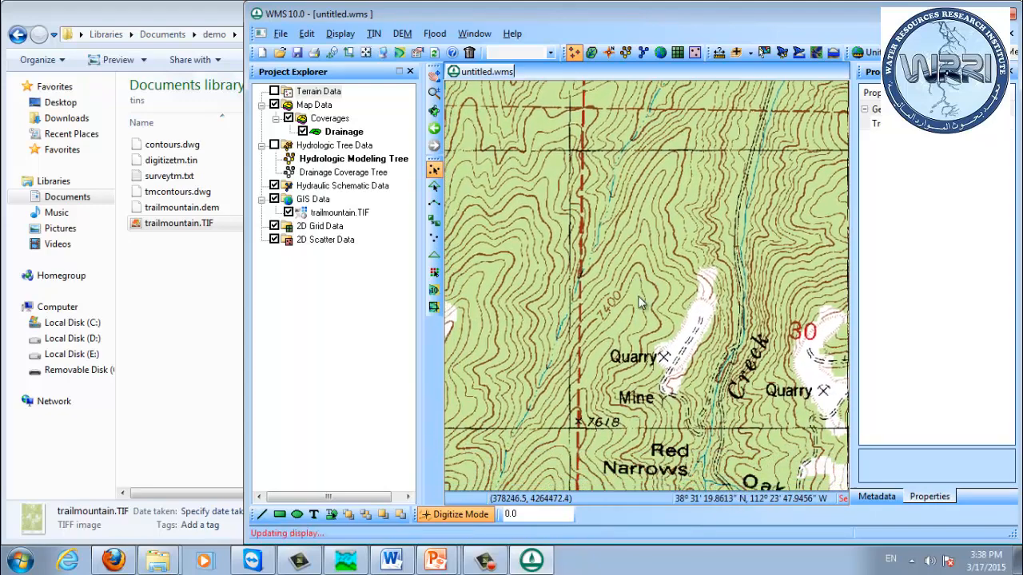
scroll(631, 308, "up", 2)
left_click(460, 515)
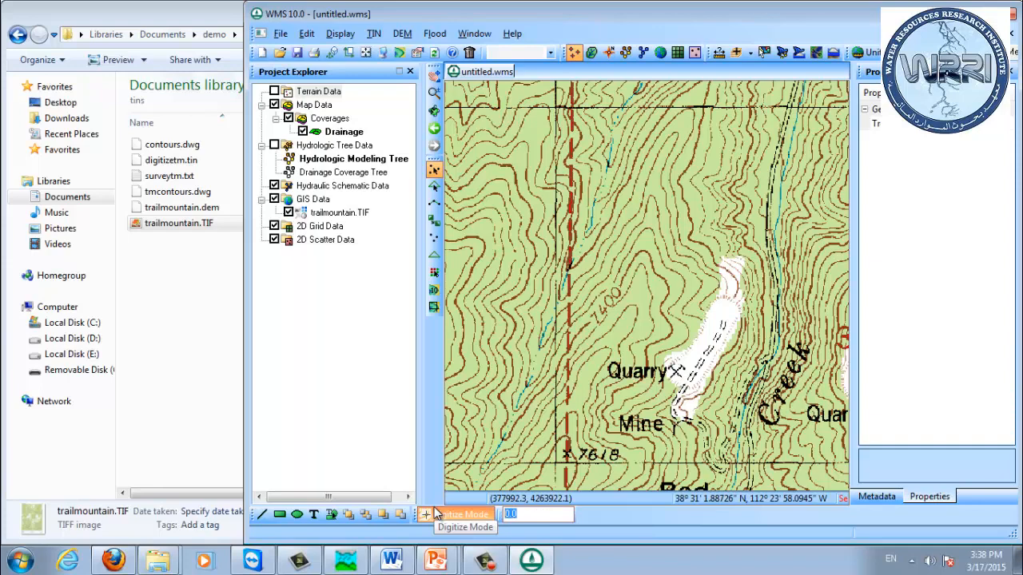
type("740")
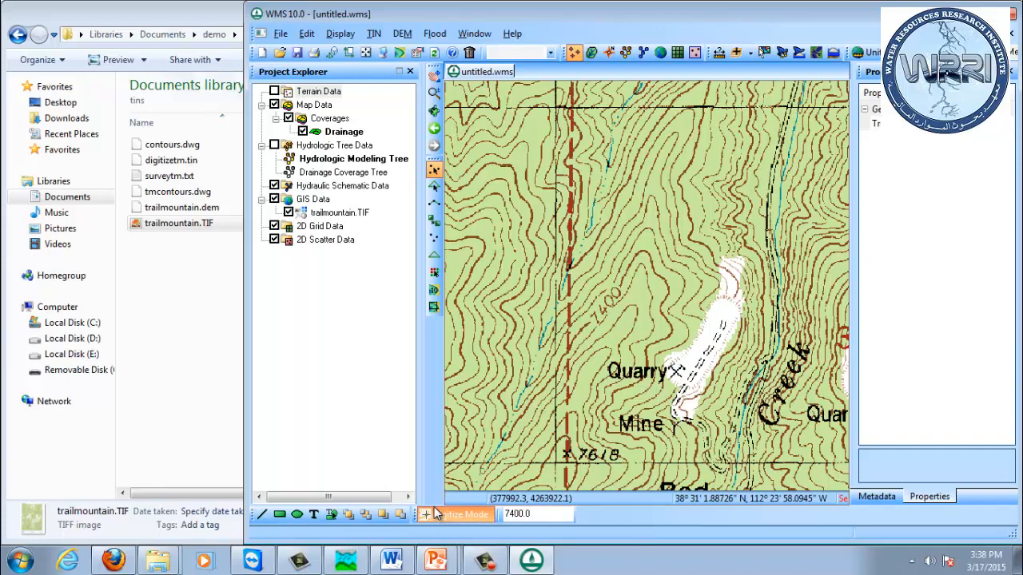
left_click(442, 511)
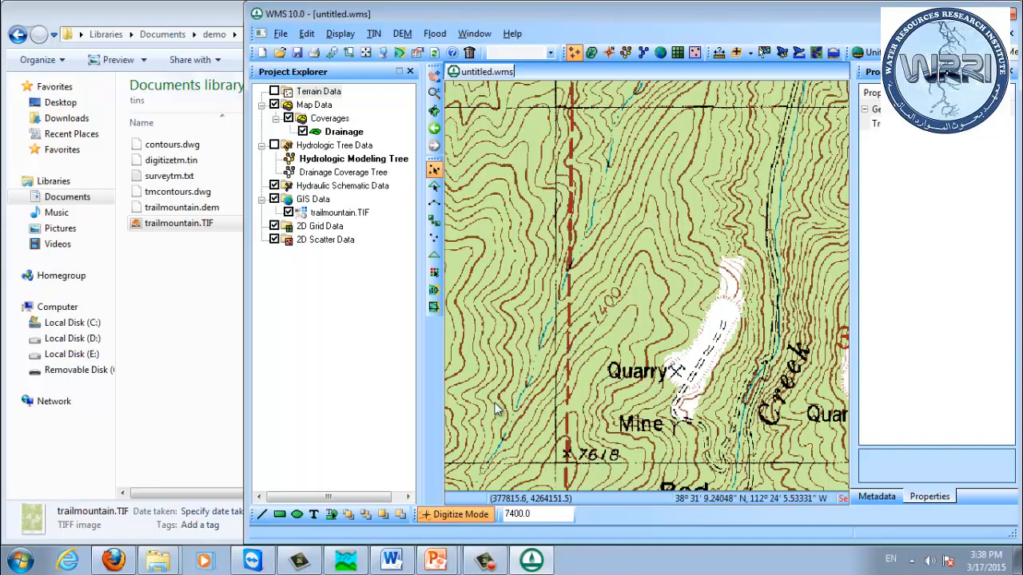
Step: Digitize TIN vertices at short intervals along the 7400 contour, around its bend and down past the Quarry label
left_click(434, 237)
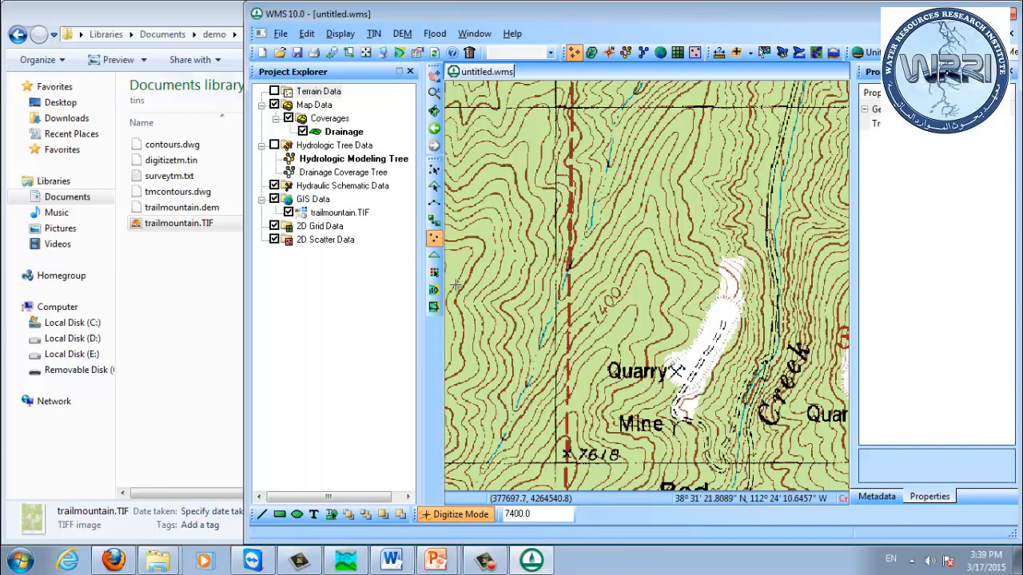
left_click(562, 364)
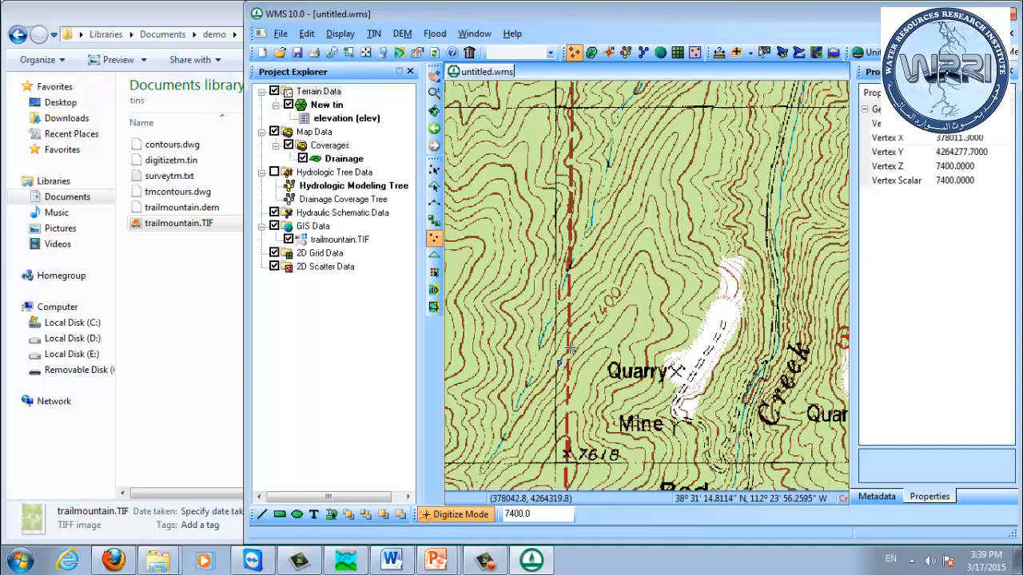
left_click(569, 348)
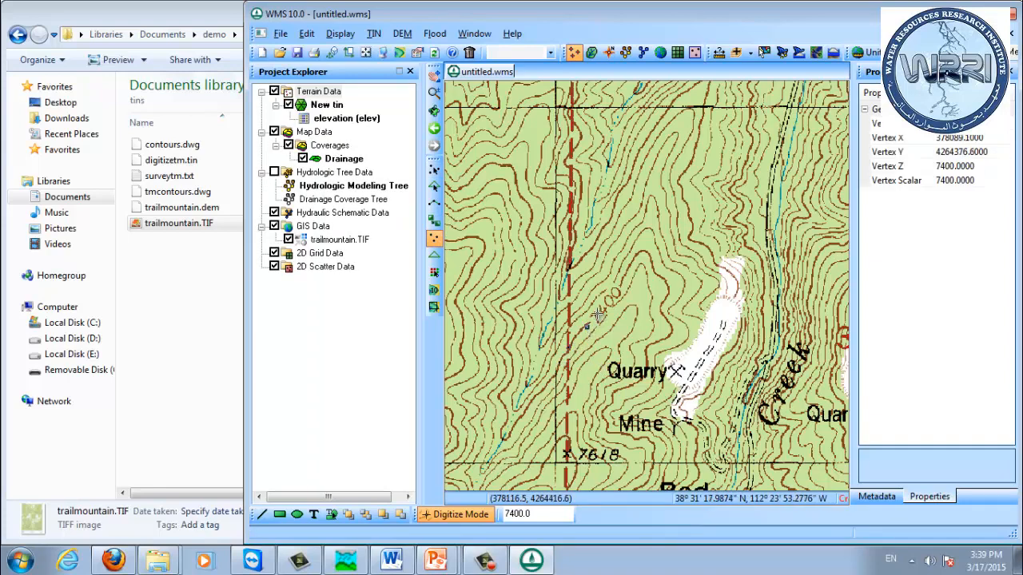
left_click(624, 278)
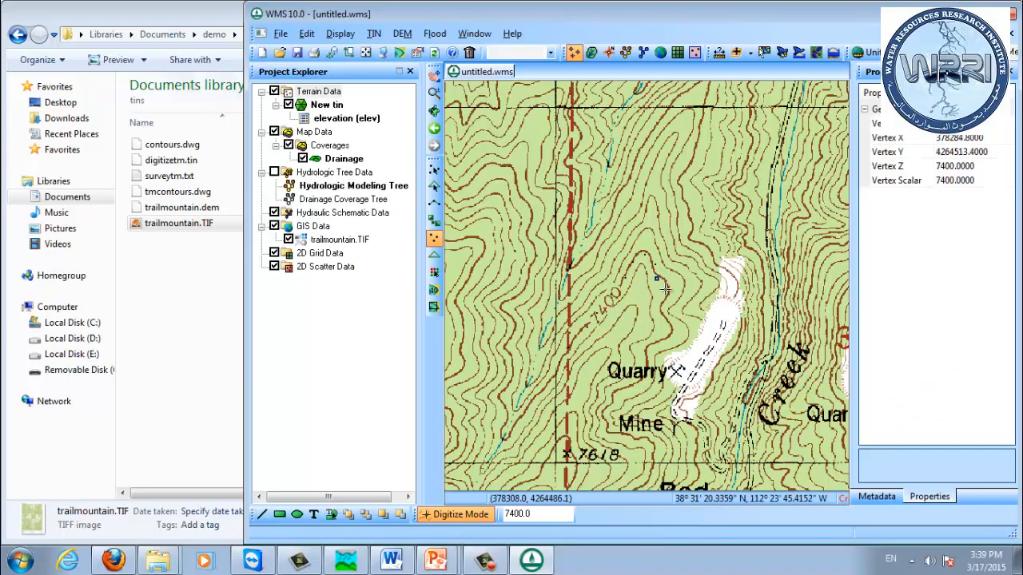
left_click(665, 288)
left_click(645, 352)
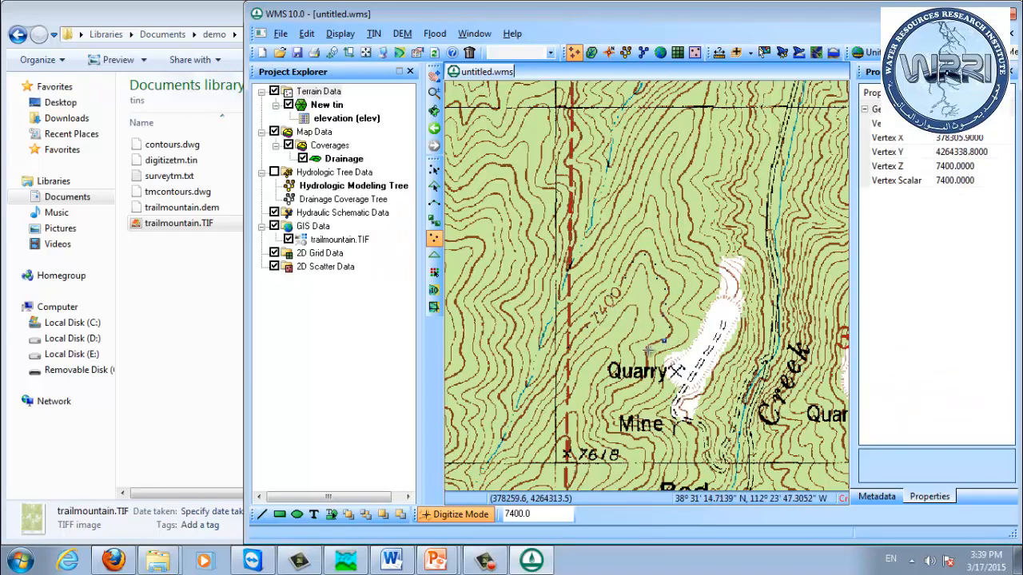
left_click(644, 366)
left_click(636, 380)
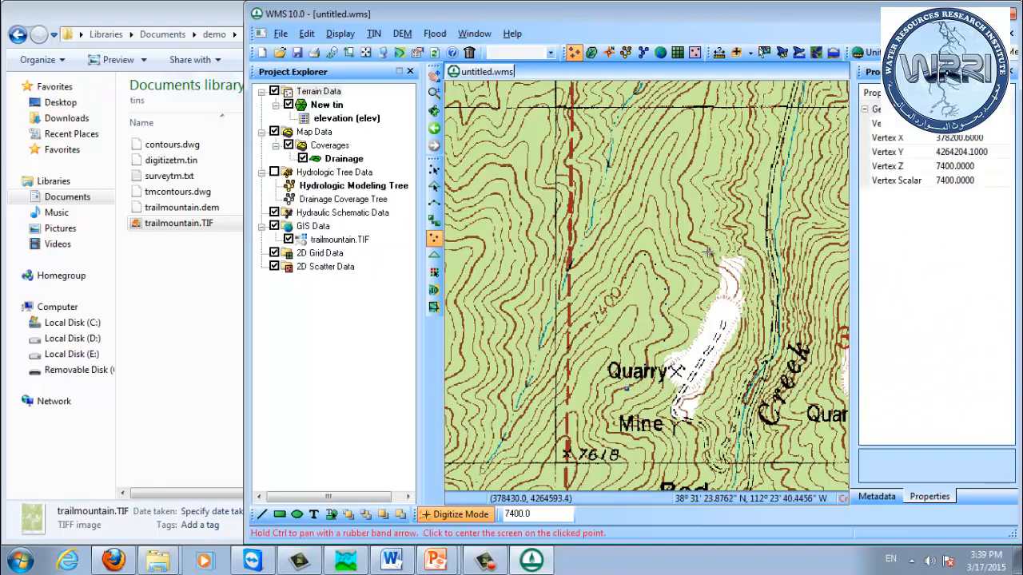
Step: Digitize vertices along the next two outer contours beside the 7400 line, with the elevation set to 7440.0 and 7480.0 respectively
scroll(665, 270, "down", 2)
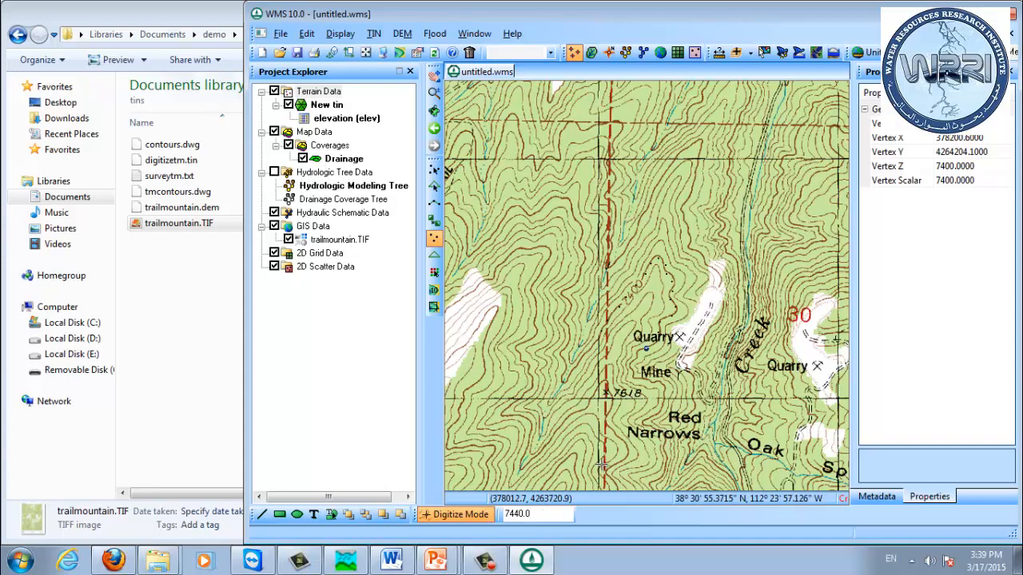
left_click(662, 347)
left_click(668, 337)
left_click(669, 327)
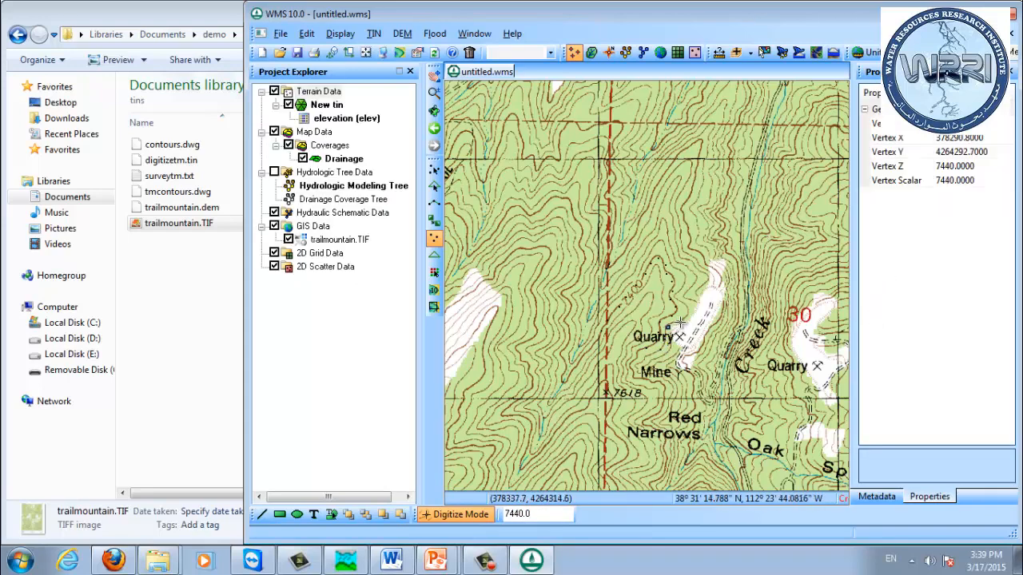
left_click(680, 322)
left_click(675, 301)
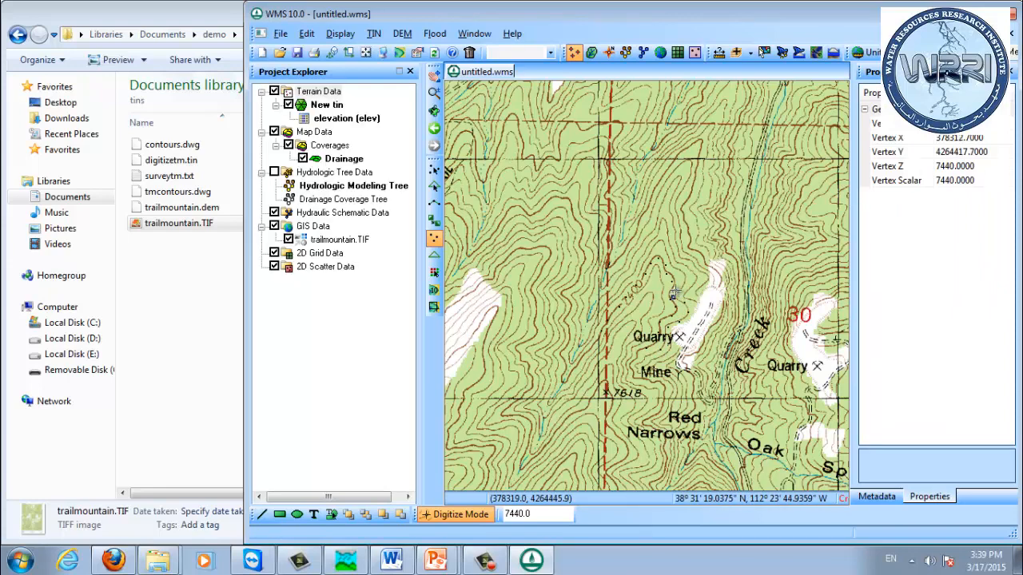
left_click(680, 289)
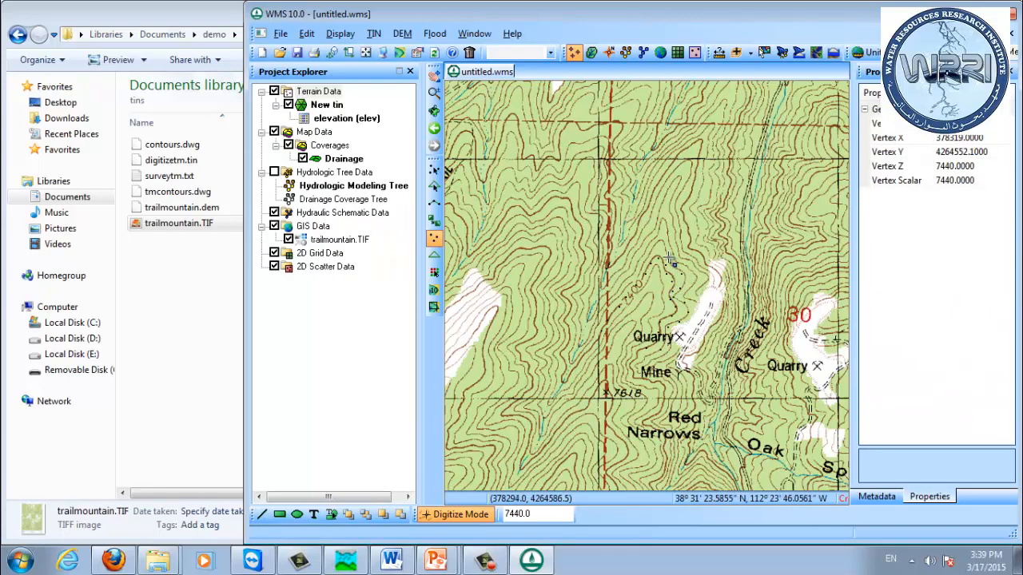
left_click_drag(677, 270, 620, 294)
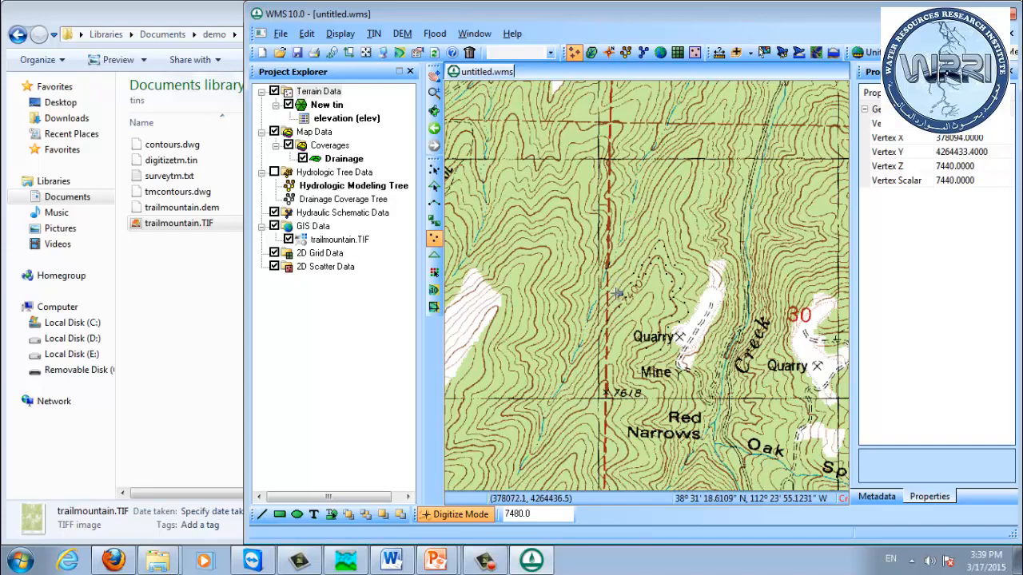
left_click_drag(617, 294, 685, 294)
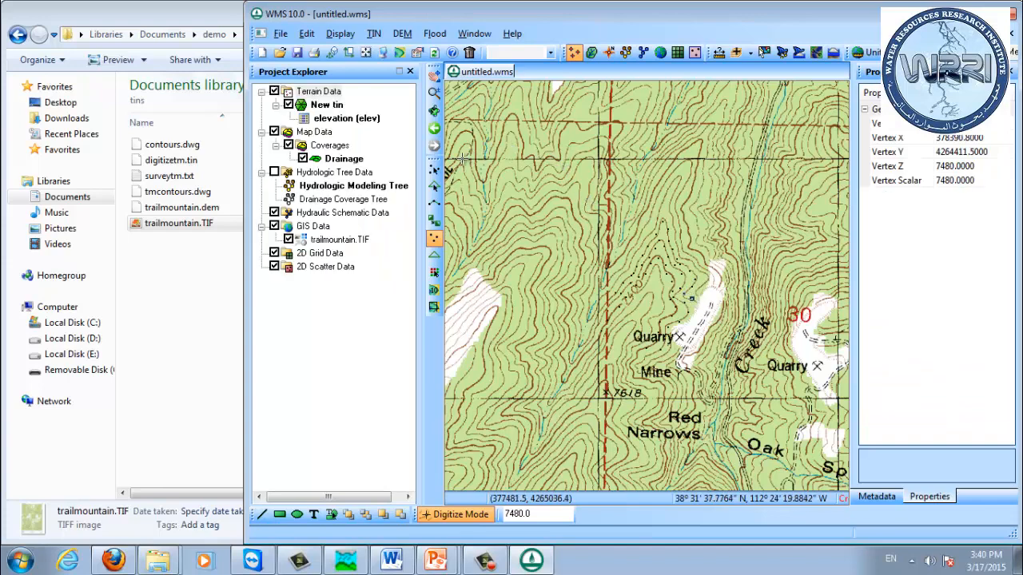
Step: Triangulate the digitized vertices of the New tin
right_click(310, 112)
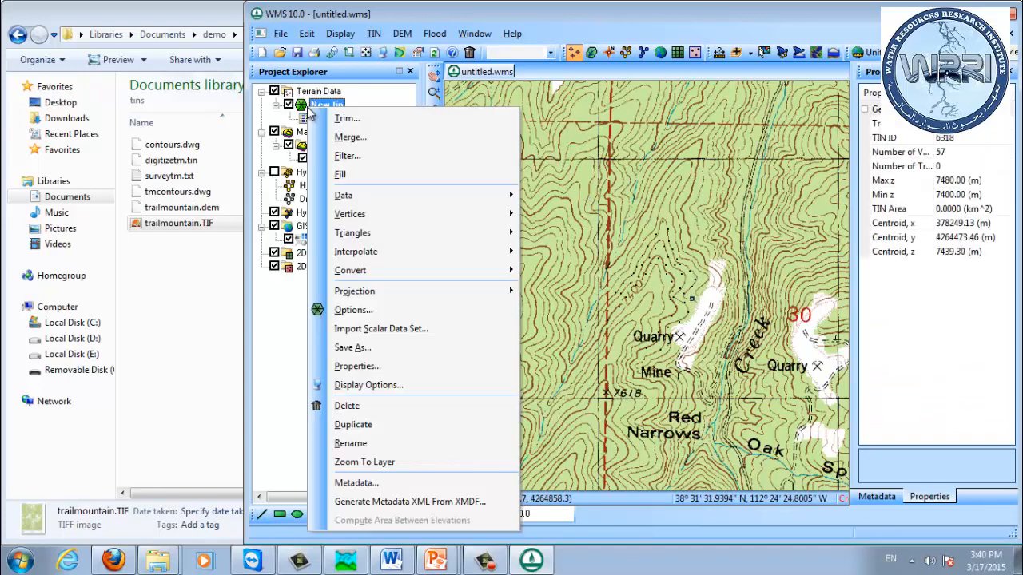
mouse_move(391, 237)
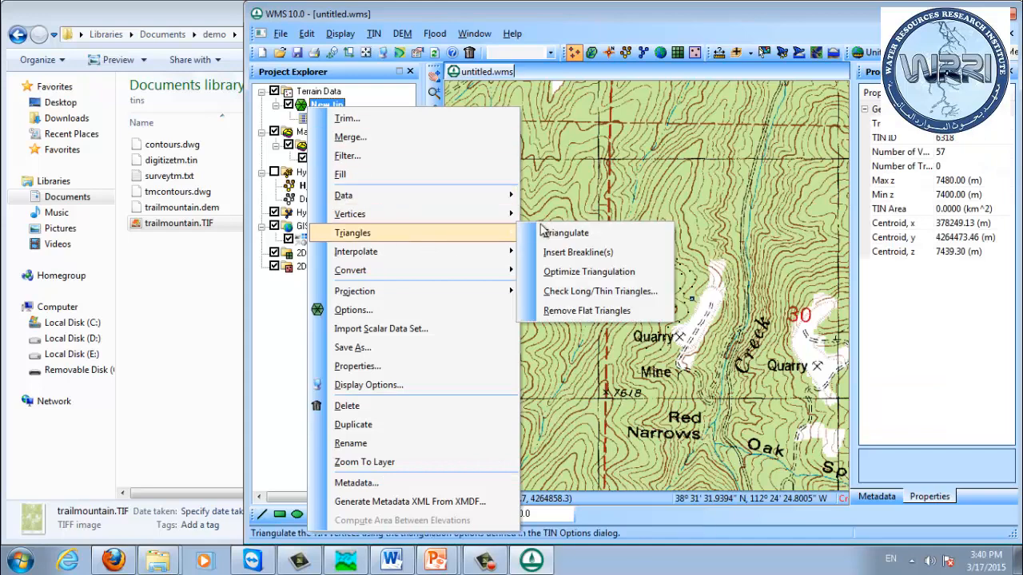
left_click(583, 236)
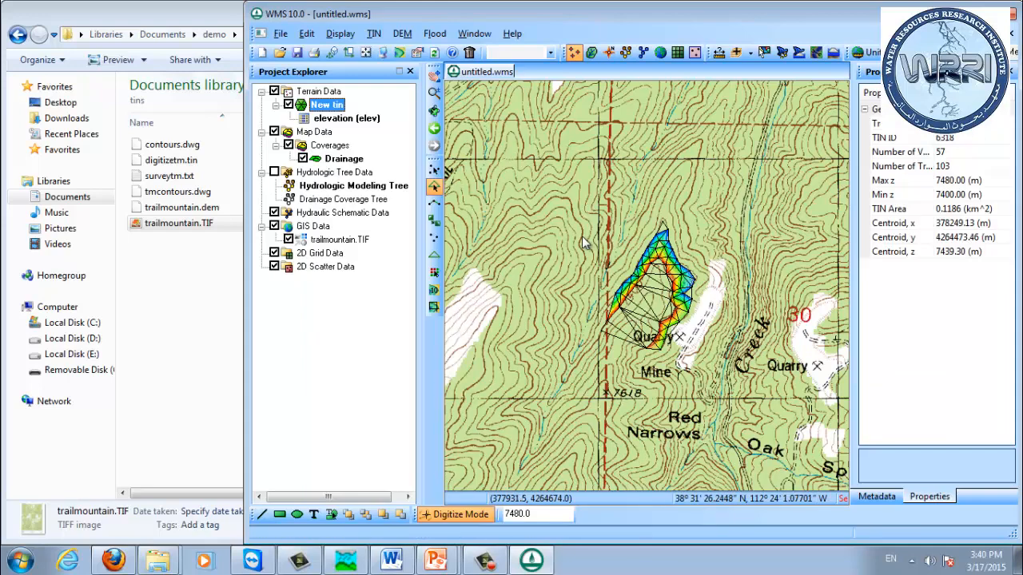
Step: Delete the large flat triangles enclosed by the 7400 contour from the TIN
mouse_move(643, 292)
middle_mouse_down()
mouse_move(528, 325)
mouse_move(642, 282)
mouse_move(717, 232)
mouse_move(651, 300)
middle_mouse_up()
scroll(529, 323, "up", 2)
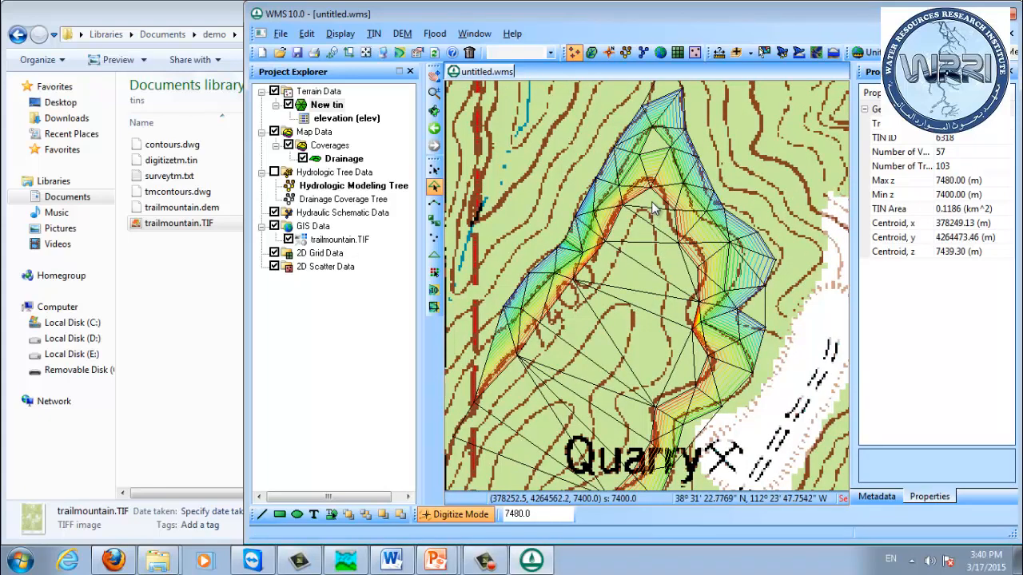
middle_click_drag(529, 393, 562, 343)
scroll(563, 342, "down", 1)
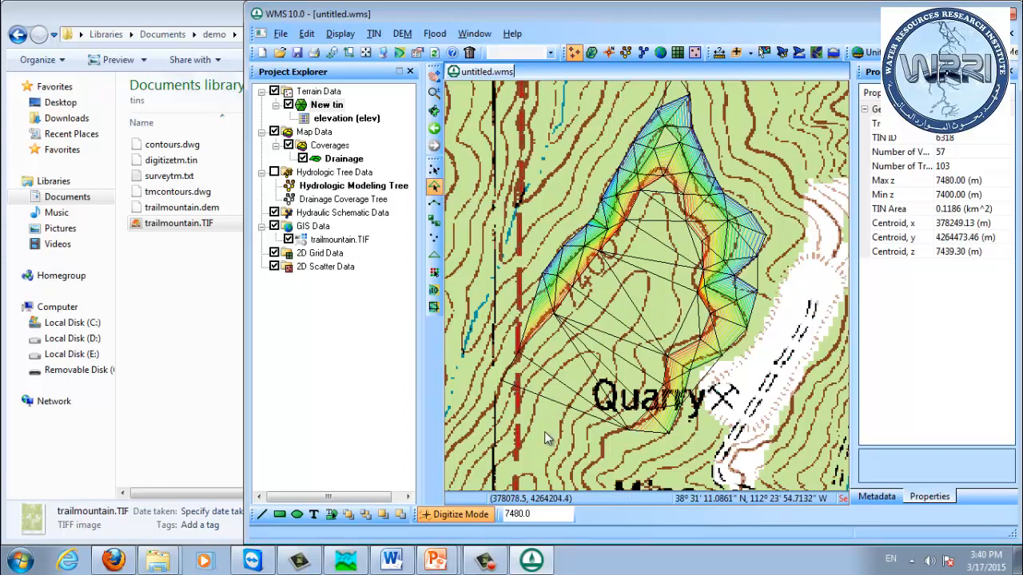
left_click(660, 196)
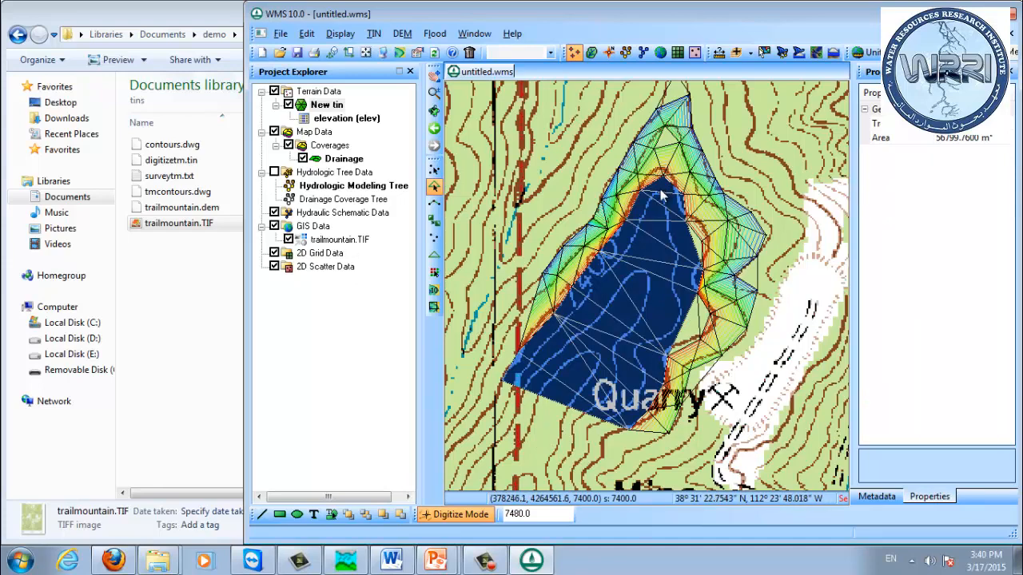
key("Delete")
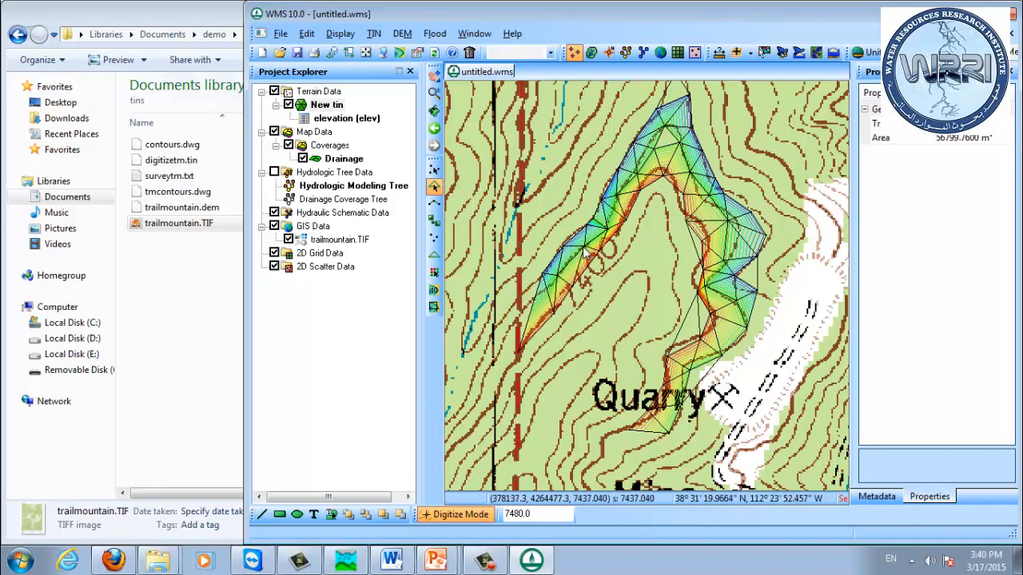
scroll(586, 237, "down", 1)
scroll(587, 237, "down", 1)
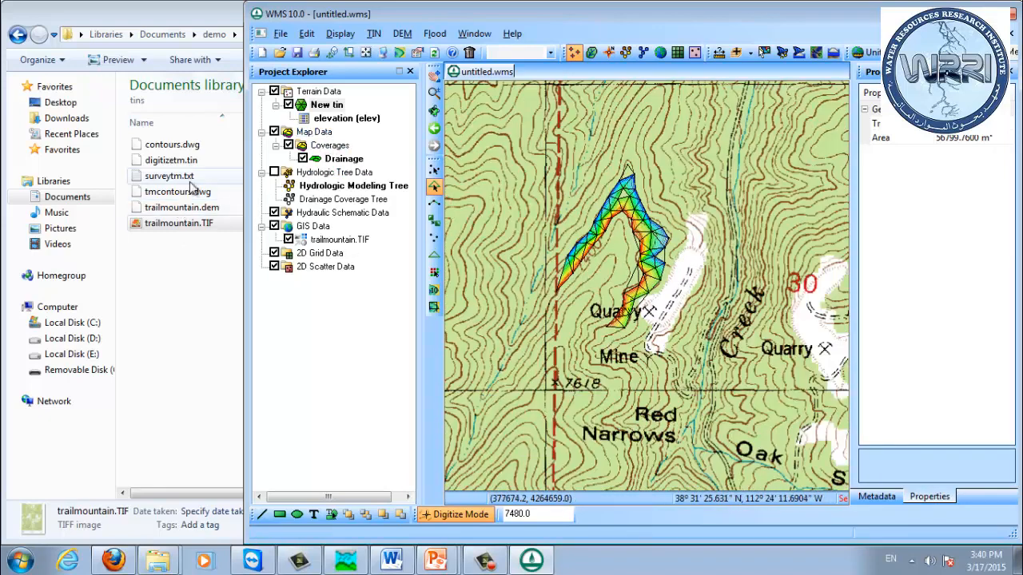
Step: Start a new empty project, discarding the digitized TIN and the map image
left_click(263, 54)
left_click(555, 313)
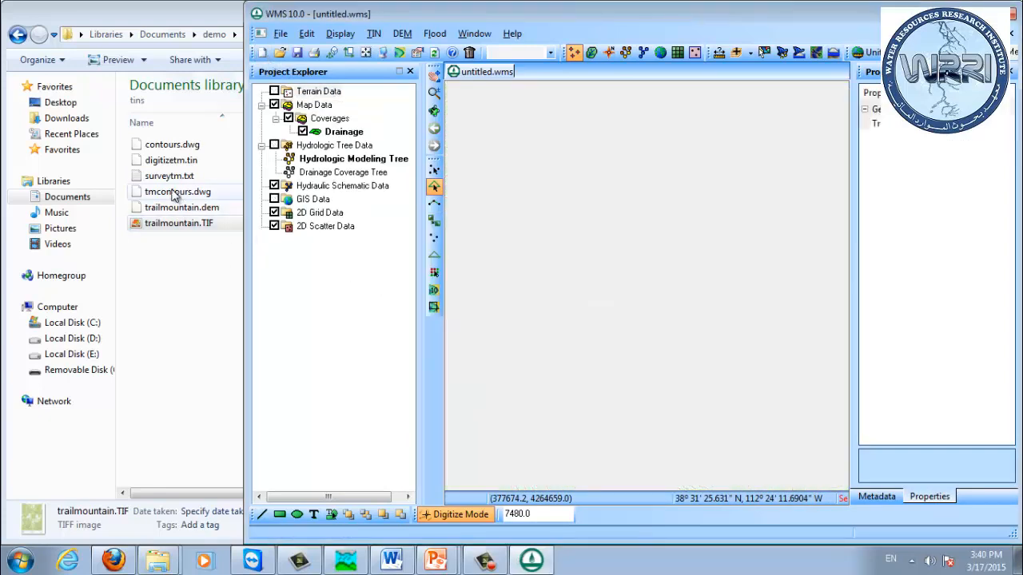
Step: Open surveytm.txt in Notepad, look through its coordinate and elevation columns, close it and switch back to WMS
double_click(168, 177)
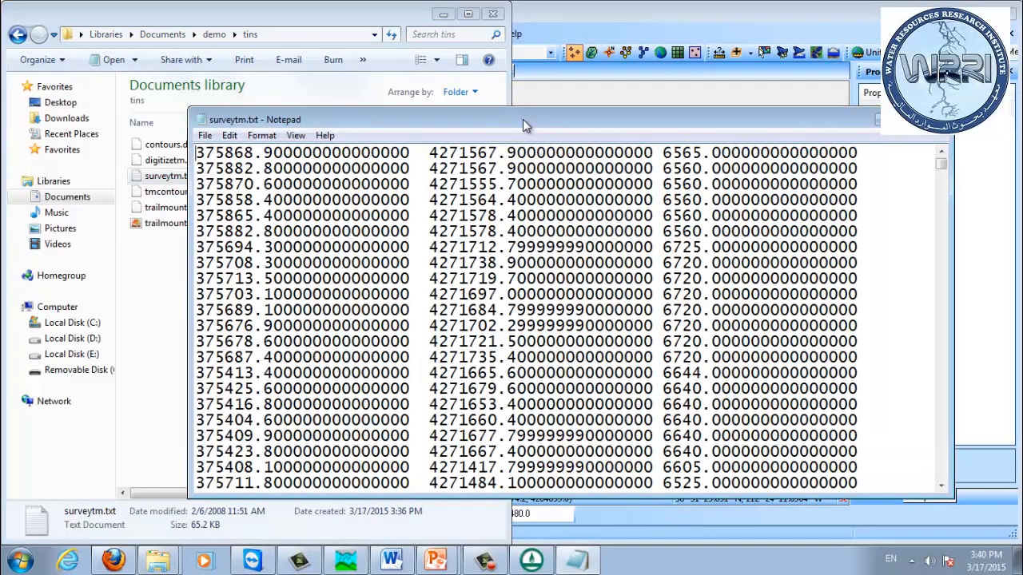
left_click_drag(523, 125, 453, 110)
left_click(877, 174)
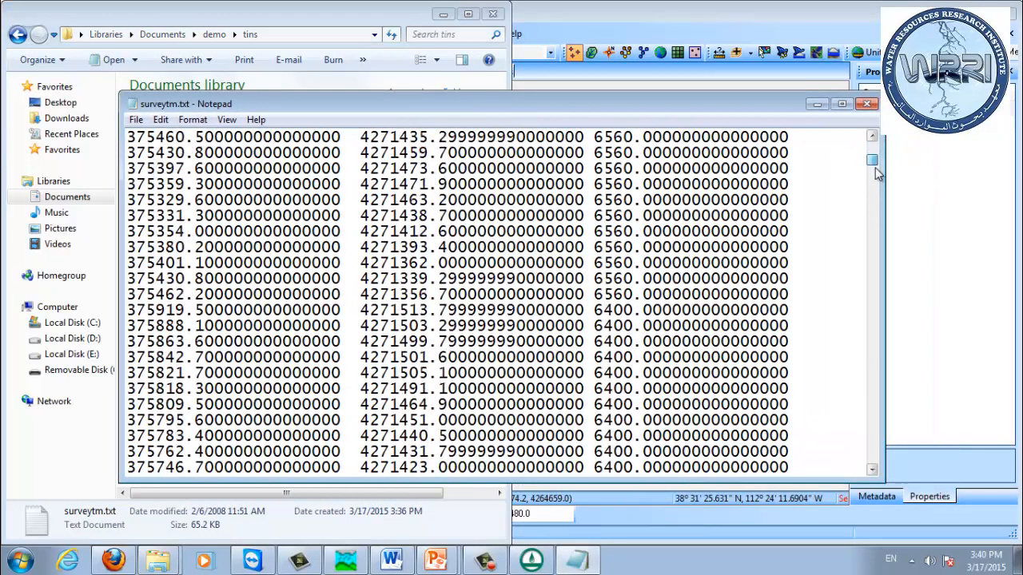
left_click_drag(876, 168, 872, 449)
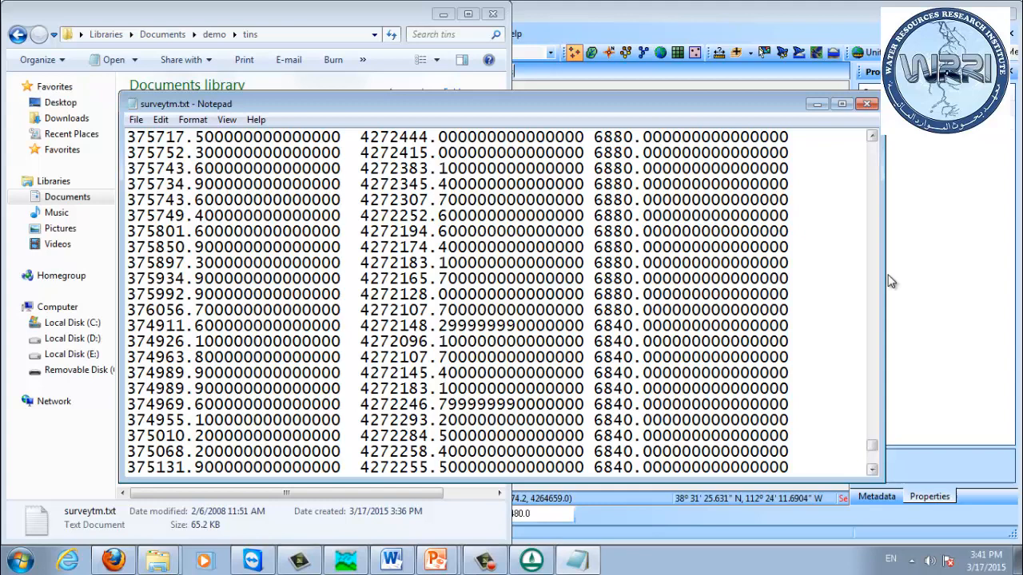
left_click(870, 106)
left_click(655, 18)
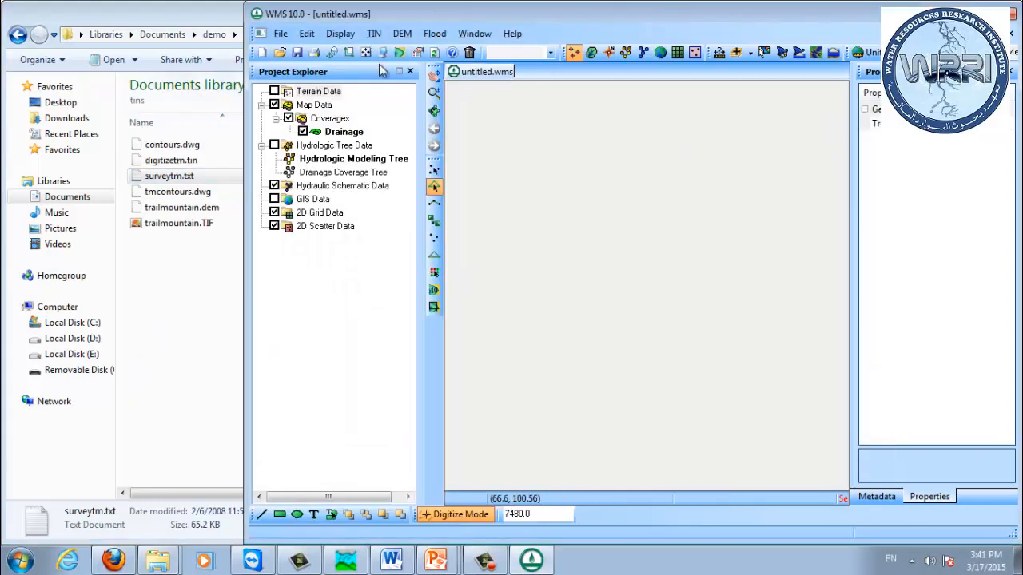
Step: Open surveytm.txt from the tins folder and continue the file import with tab-delimited columns
left_click(282, 36)
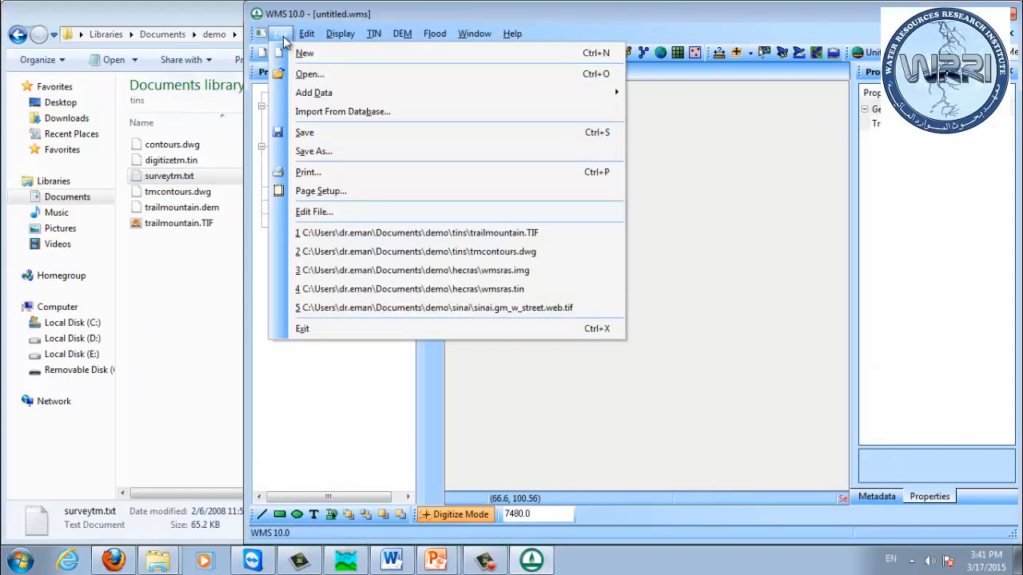
left_click(302, 71)
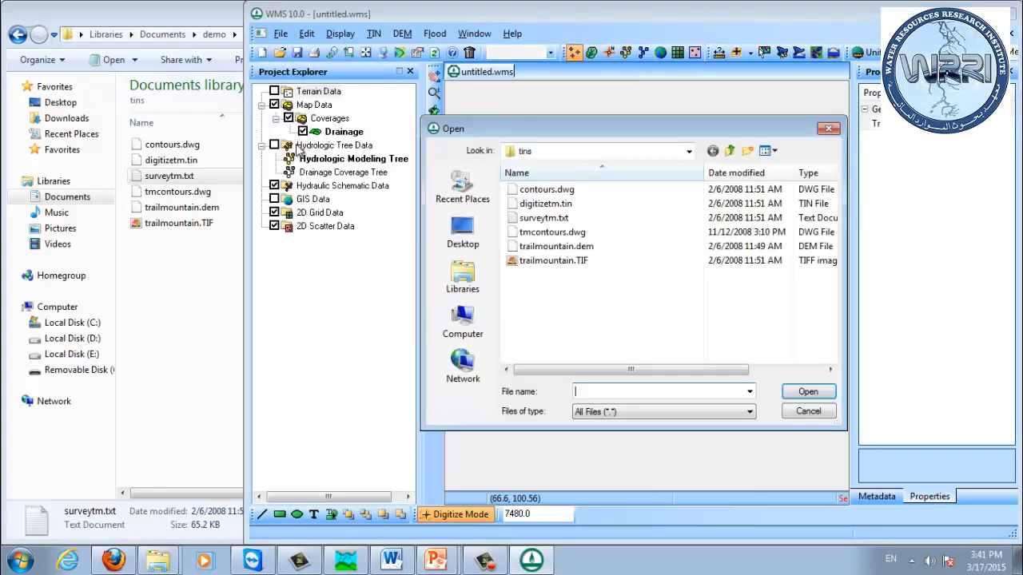
left_click(544, 224)
double_click(544, 220)
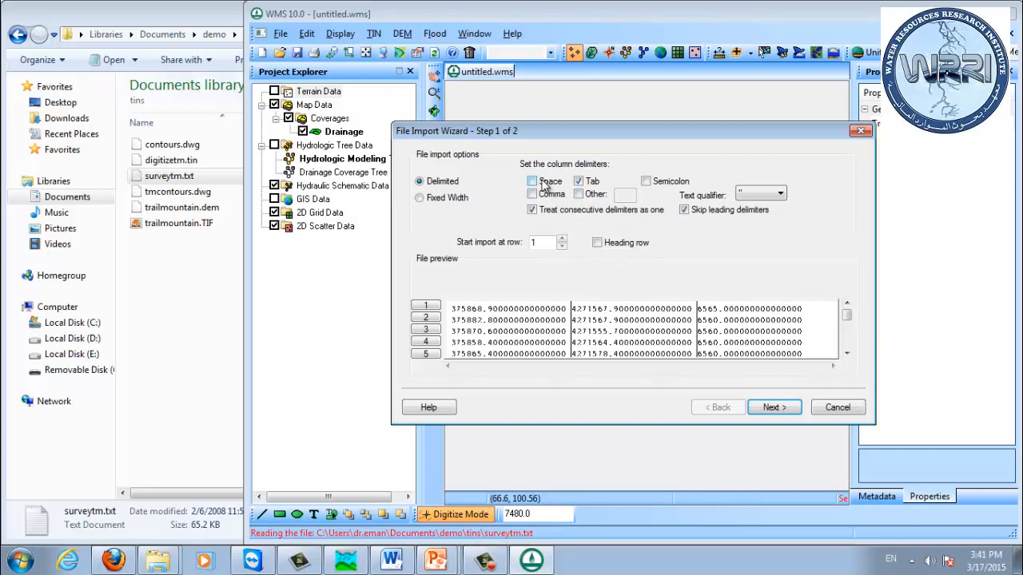
mouse_move(845, 316)
left_mouse_down()
mouse_move(847, 343)
mouse_move(850, 297)
left_mouse_up()
left_click(773, 408)
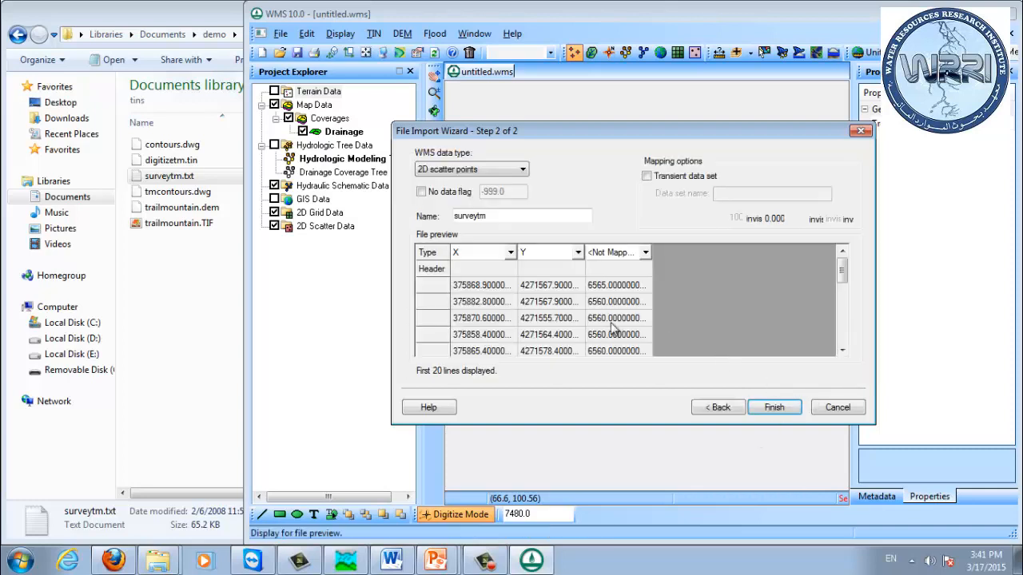
Step: Import the survey data as TIN Vertices, mapping the three columns to X, Y and Z
left_click(444, 169)
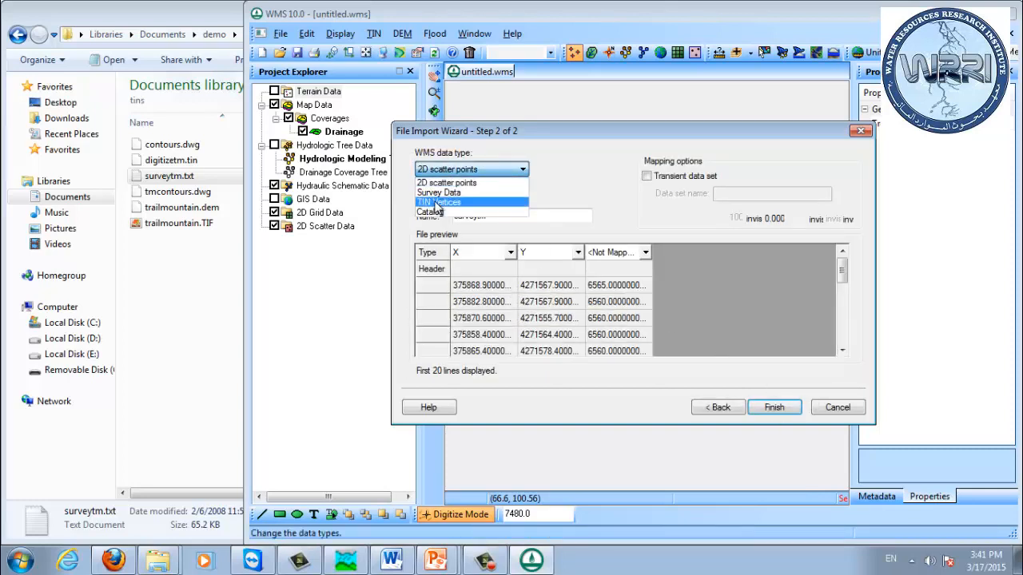
left_click(437, 203)
left_click(511, 253)
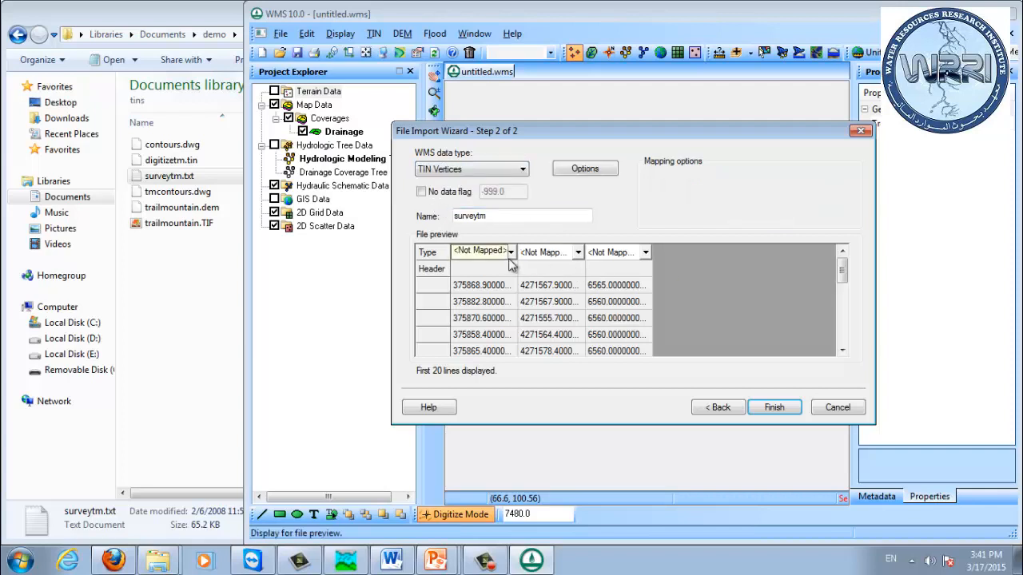
left_click(479, 275)
left_click(575, 252)
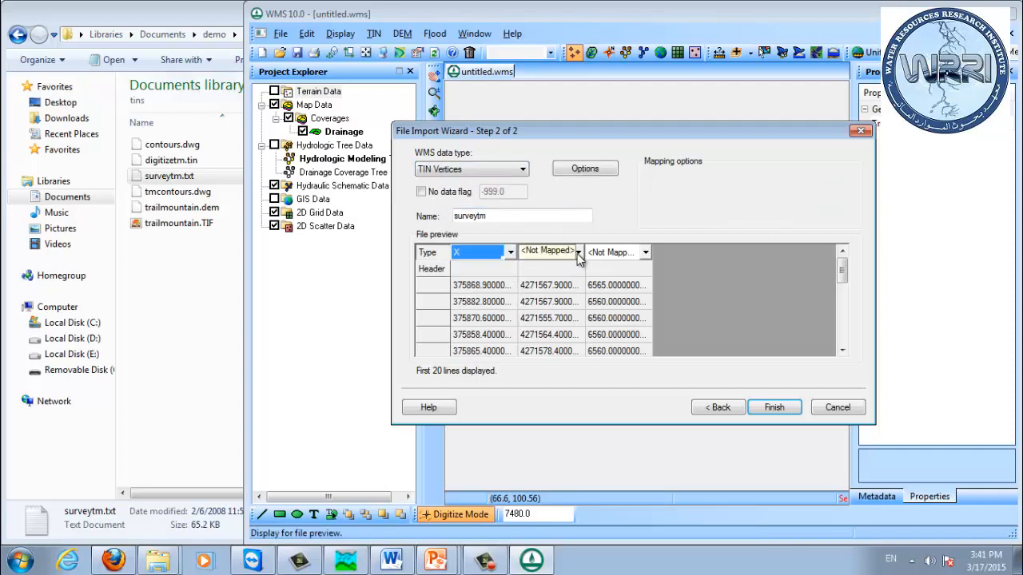
left_click(564, 285)
left_click(646, 253)
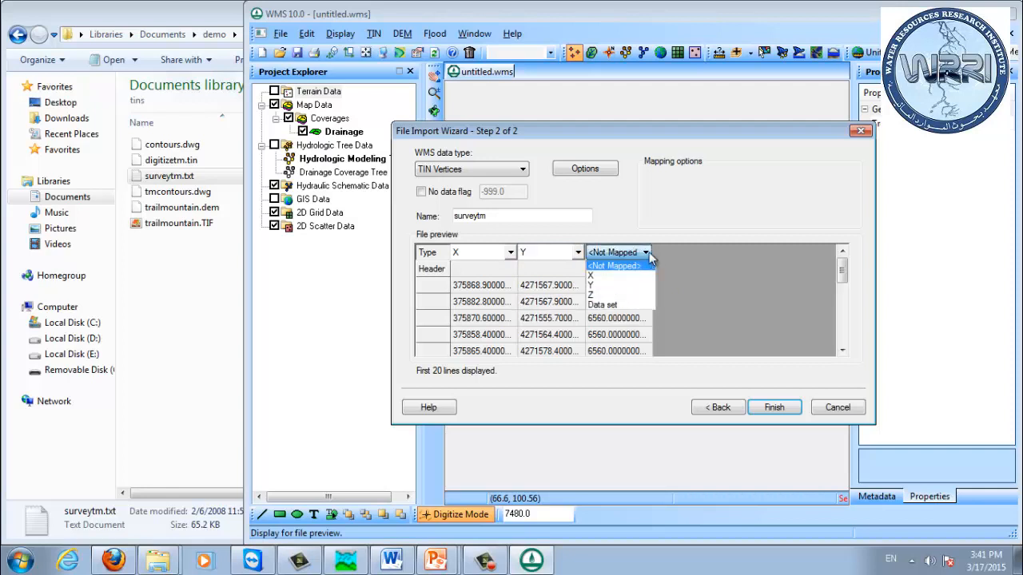
left_click(632, 295)
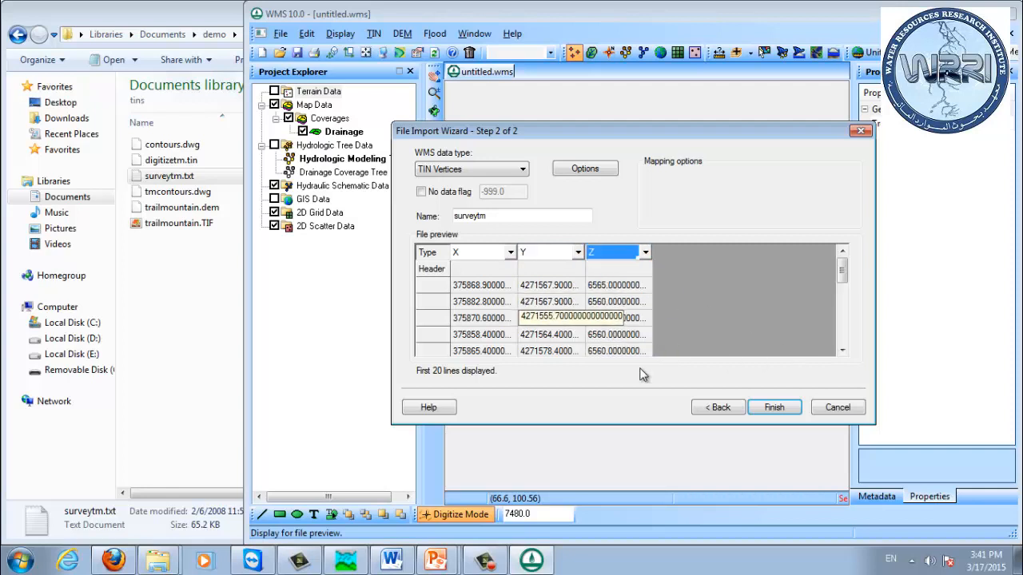
left_click(774, 407)
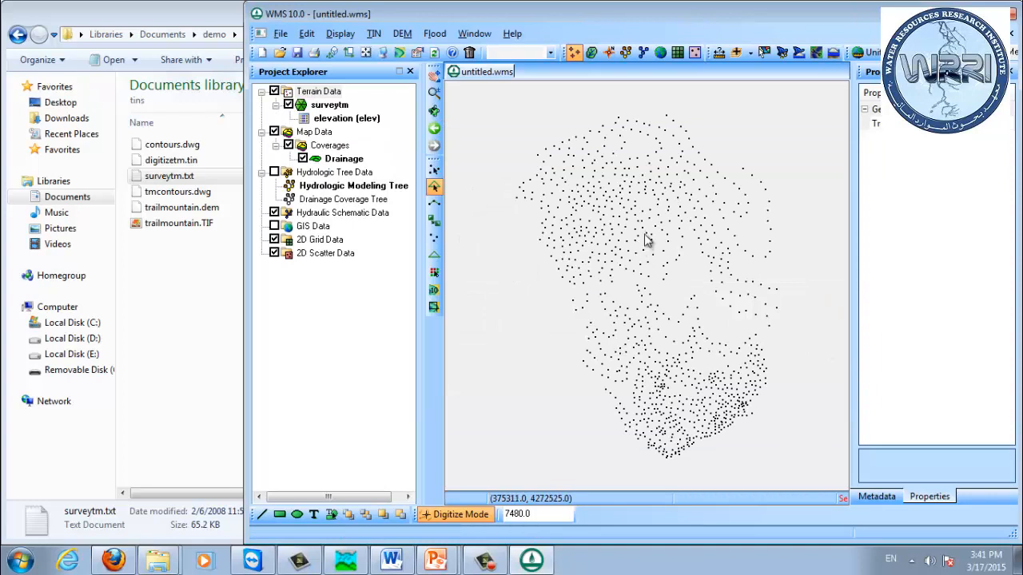
Step: Triangulate the vertices of the surveytm TIN and inspect the resulting triangles up close
right_click(317, 106)
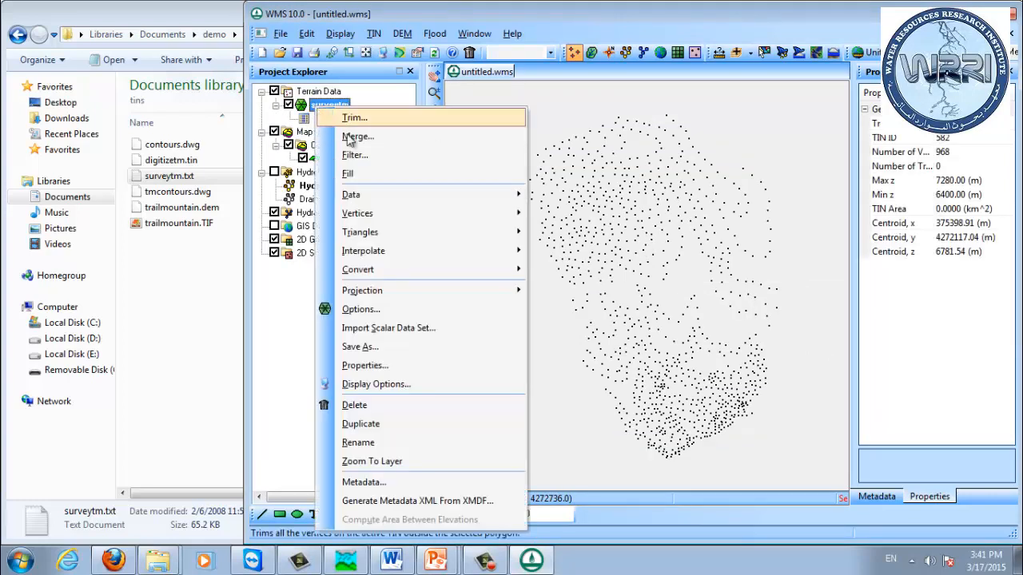
mouse_move(391, 233)
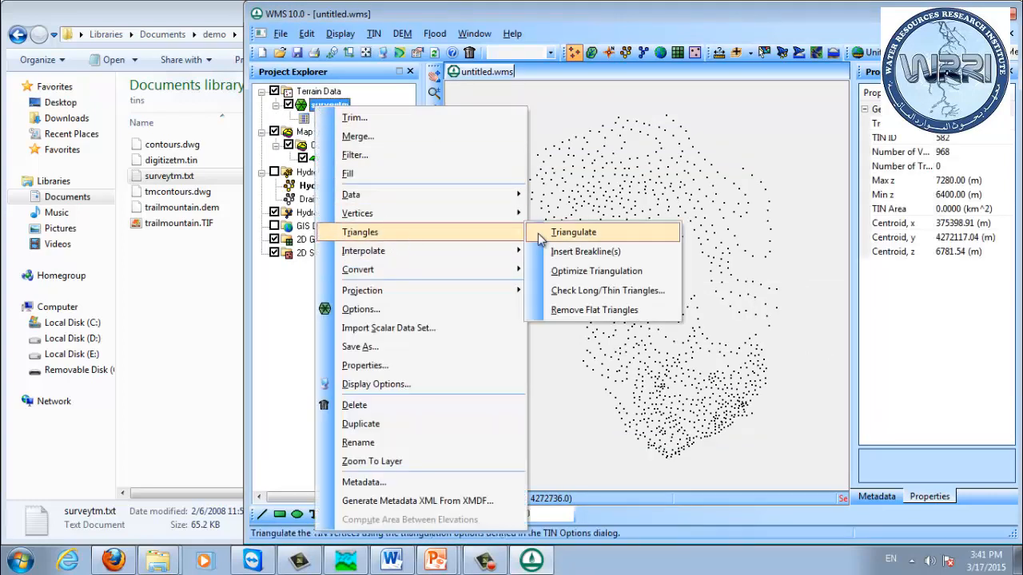
left_click(595, 232)
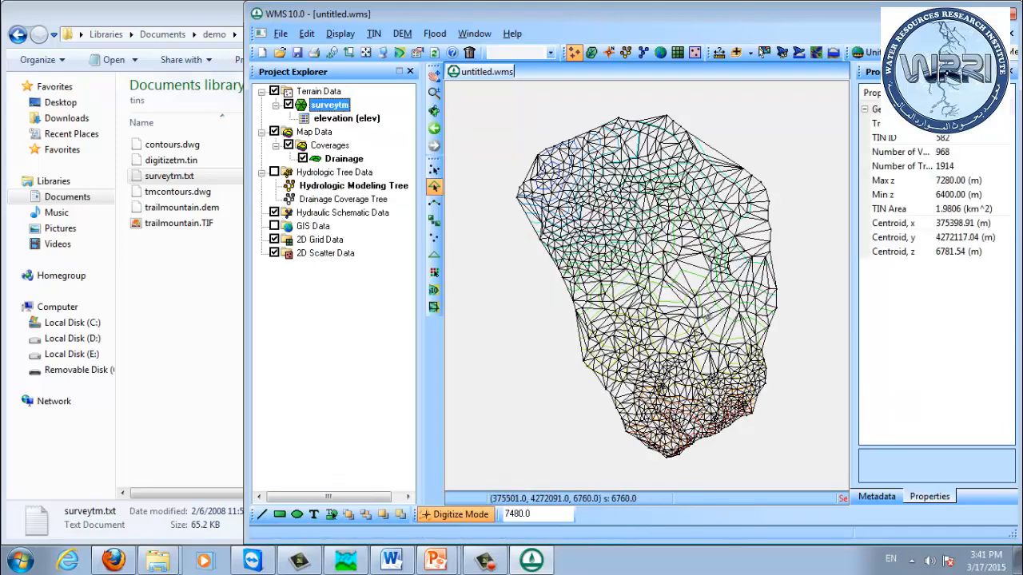
left_click_drag(685, 314, 688, 312)
scroll(689, 312, "up", 2)
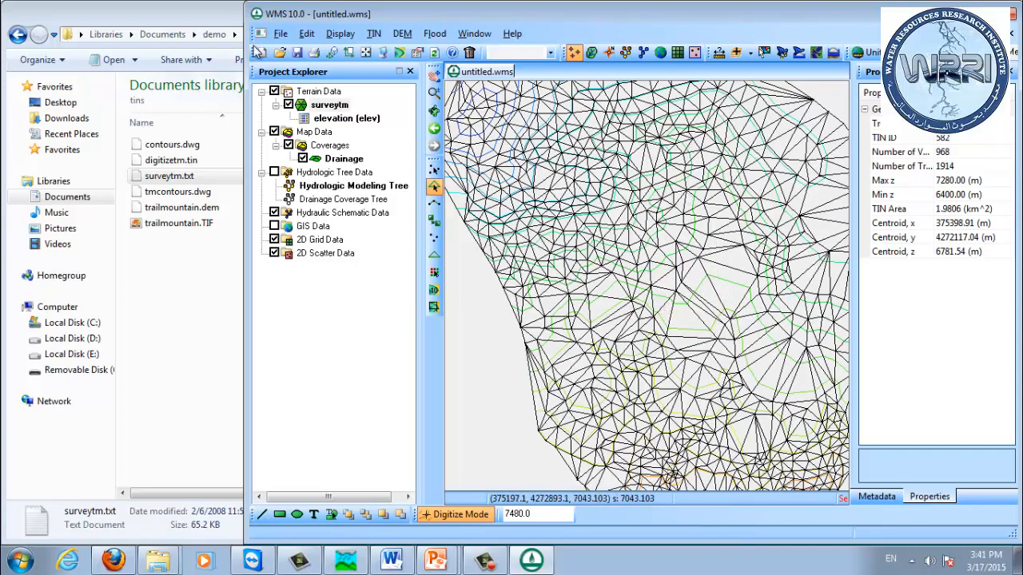
Step: Start a new project without saving the survey TIN and open eg.gm_srtm3.web.tif from the demo\egypt folder
left_click(283, 52)
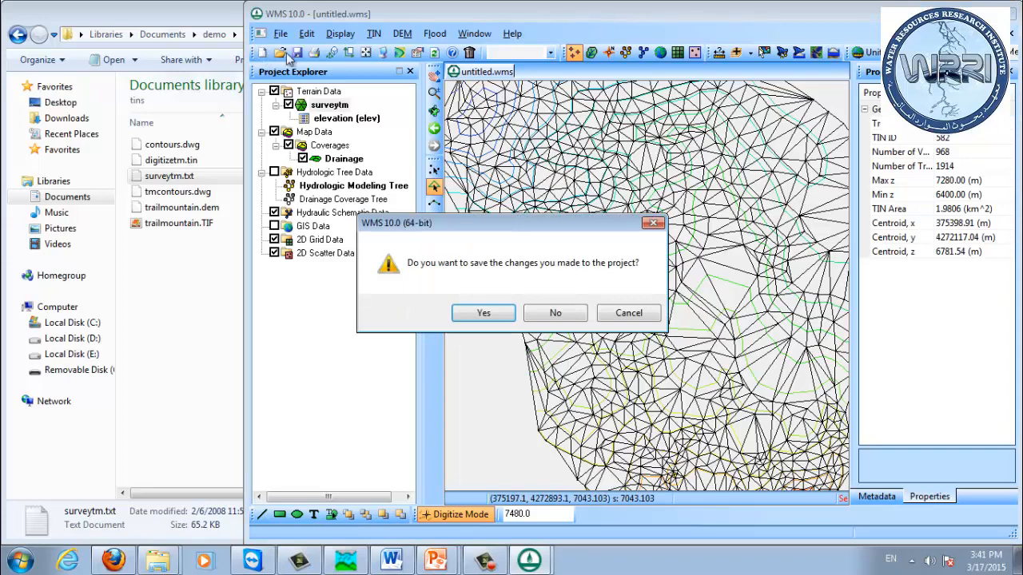
left_click(557, 313)
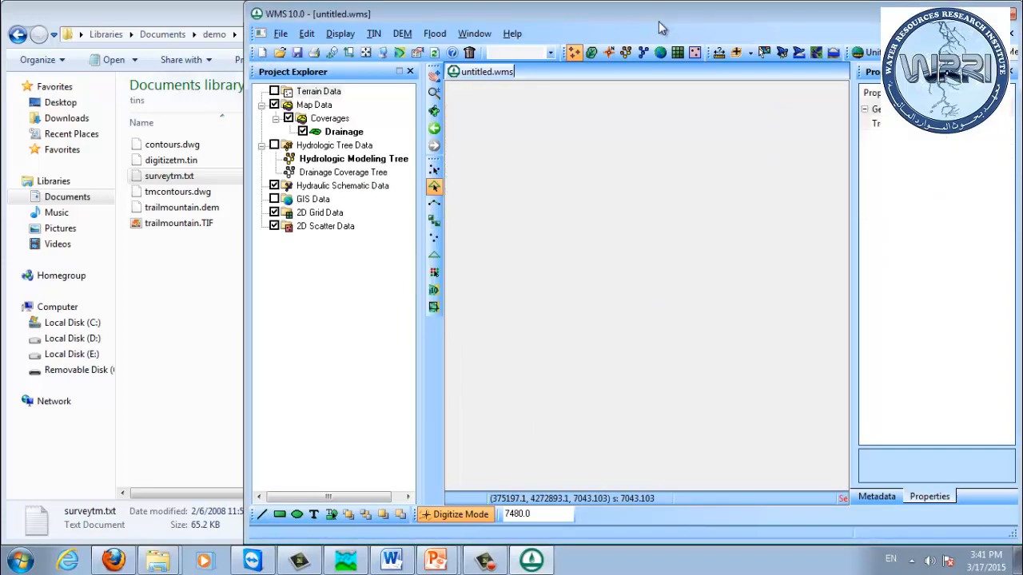
left_click(281, 36)
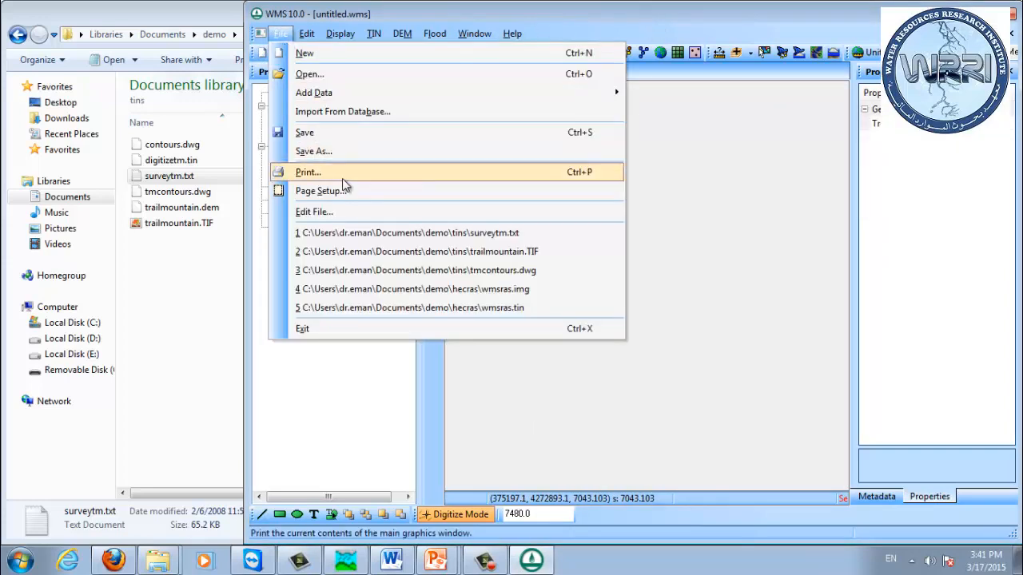
left_click(309, 74)
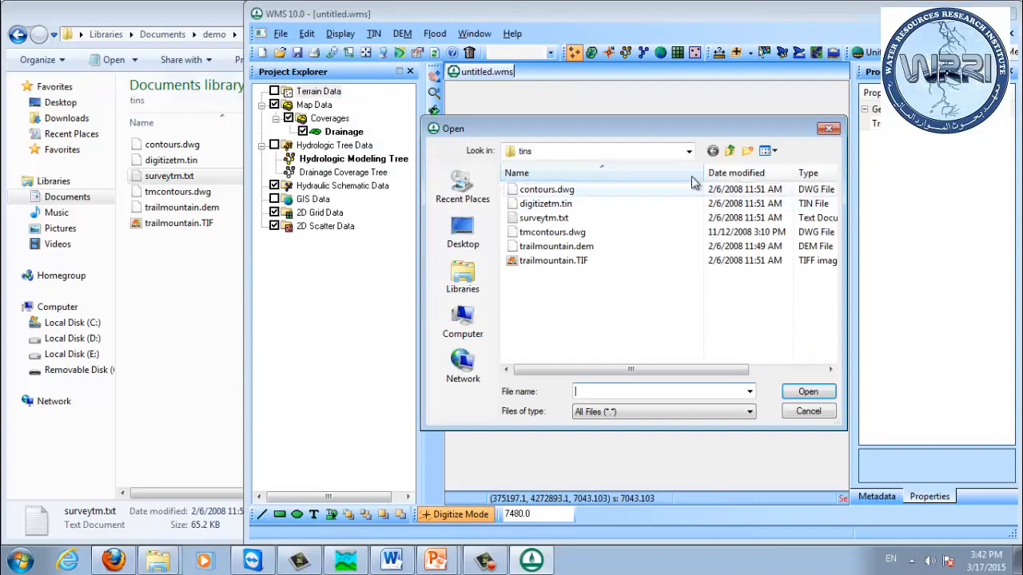
left_click(730, 152)
left_click(730, 152)
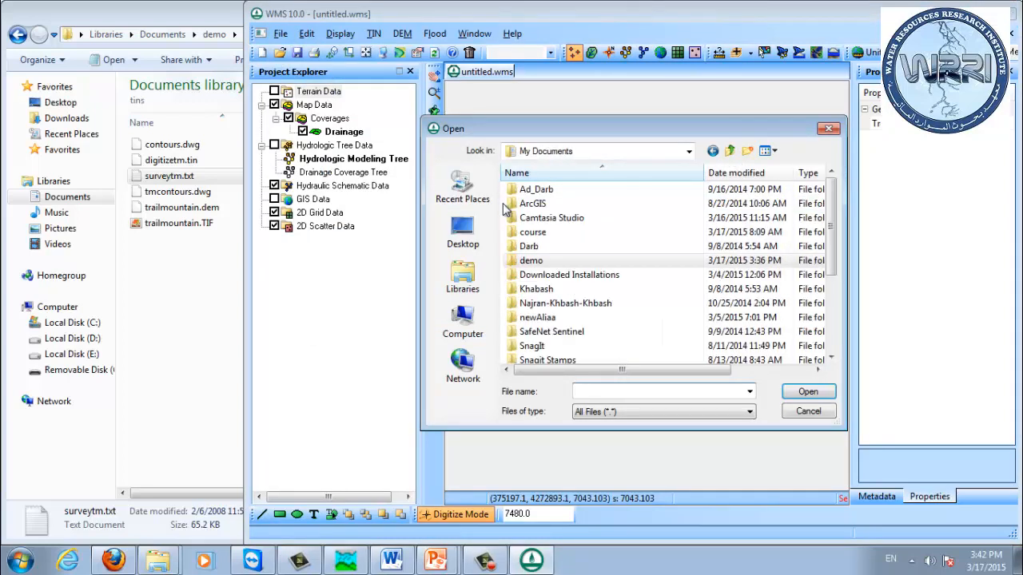
double_click(544, 260)
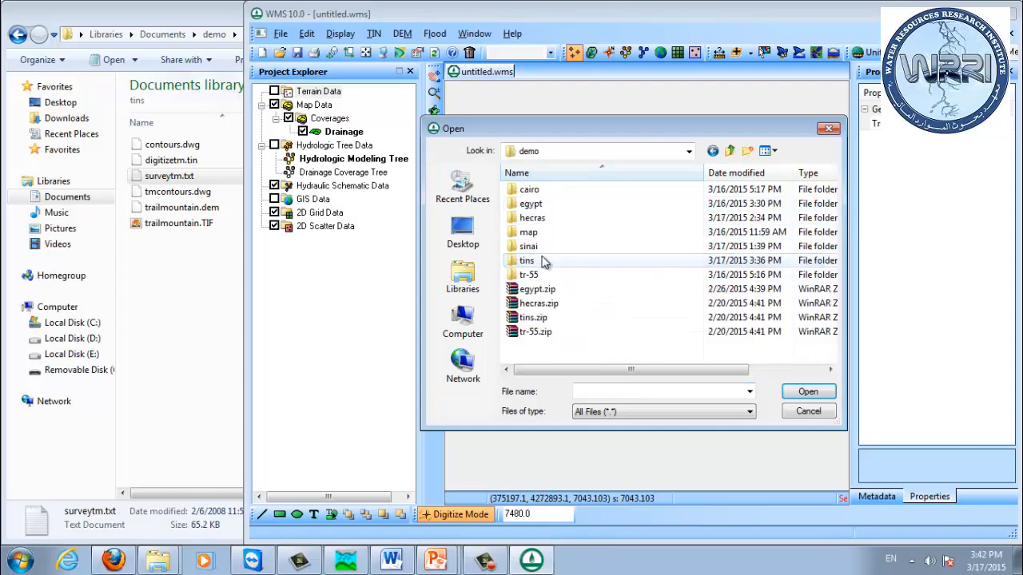
double_click(531, 203)
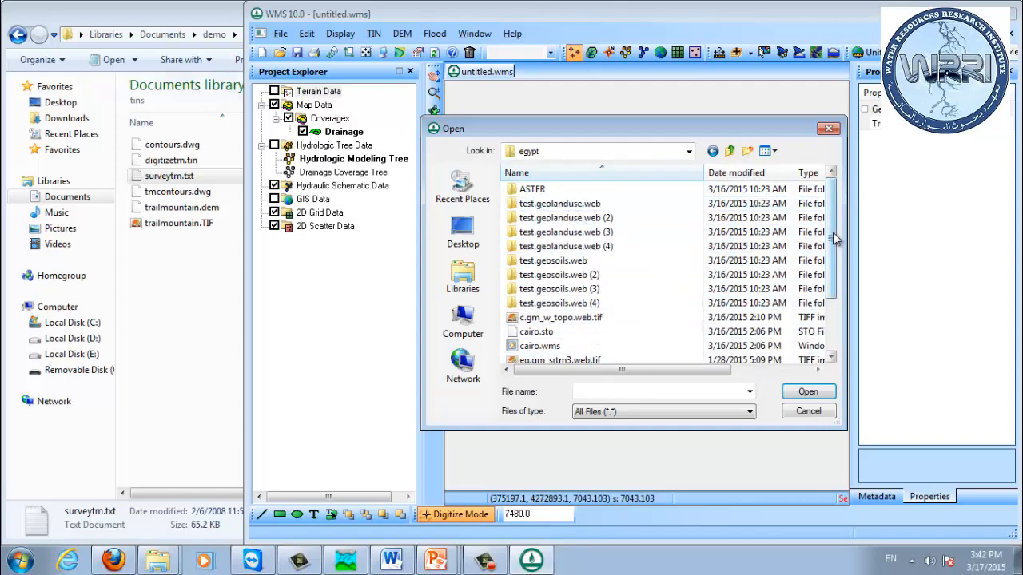
left_click_drag(833, 231, 834, 276)
double_click(560, 288)
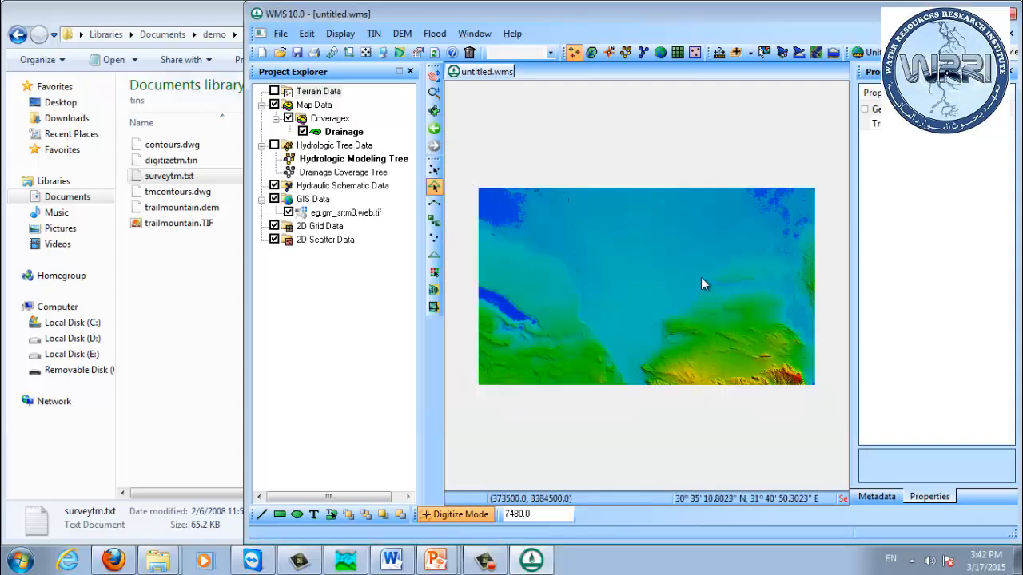
scroll(632, 349, "up", 1)
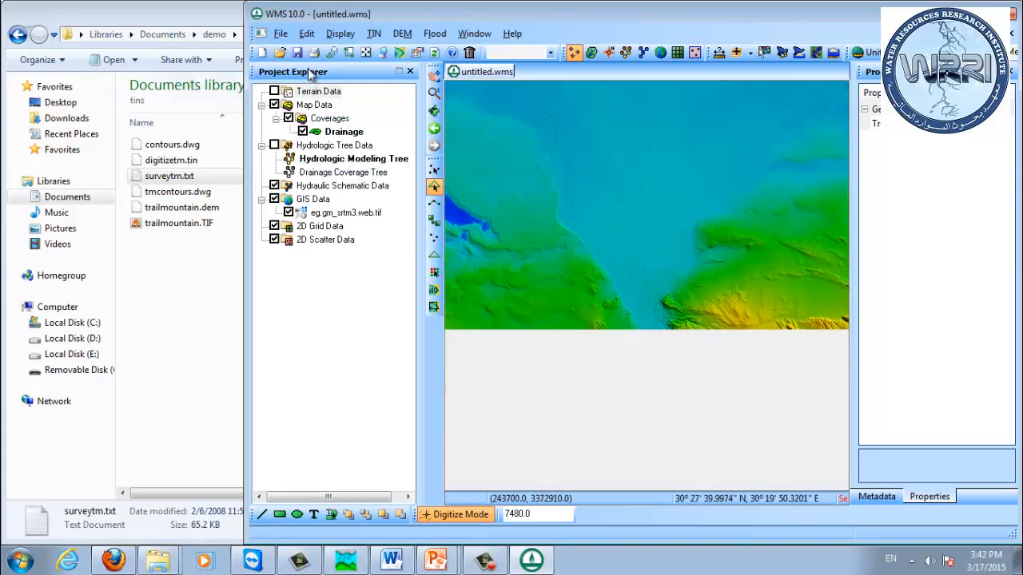
left_click(279, 53)
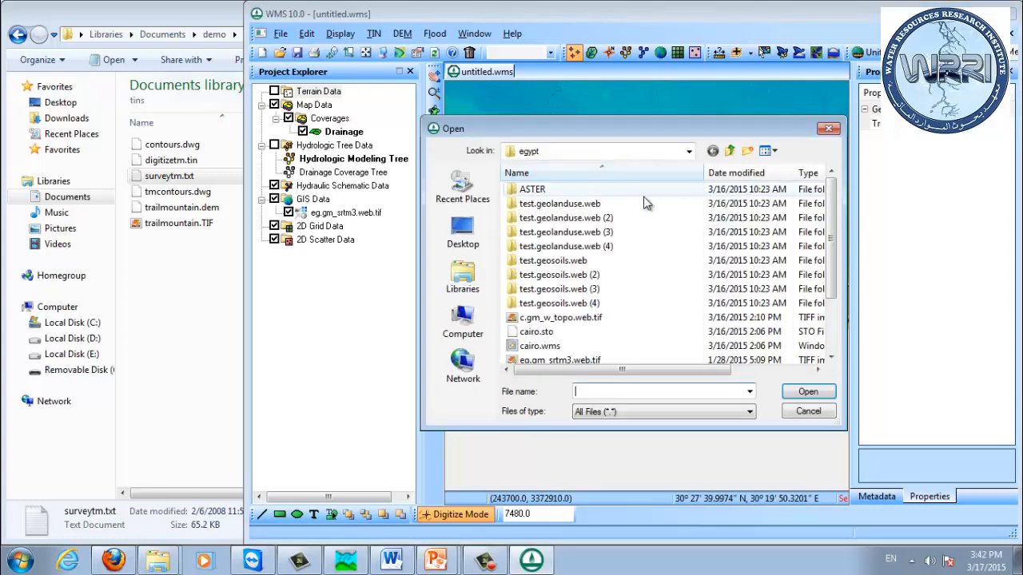
double_click(559, 192)
double_click(559, 189)
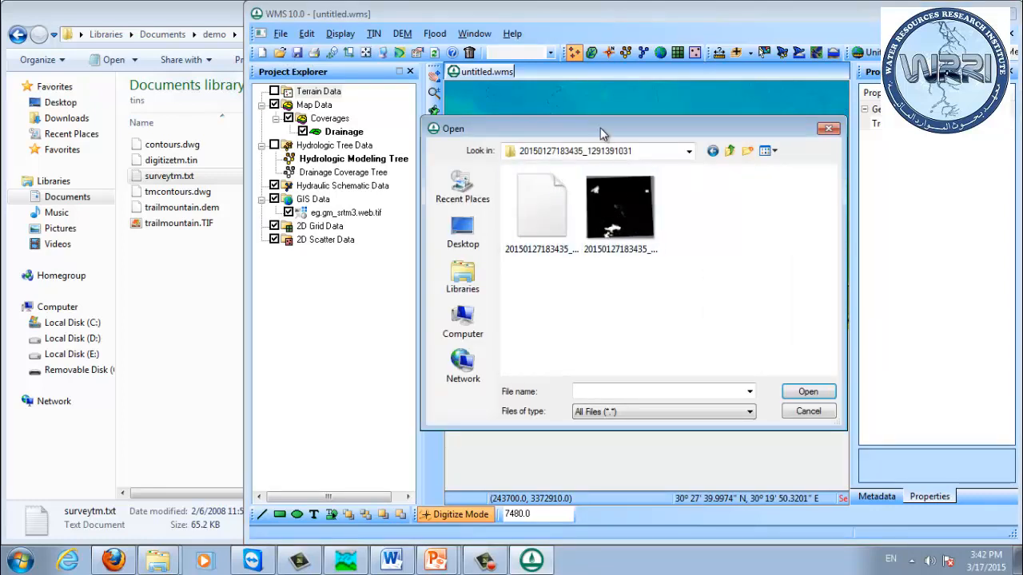
left_click(622, 213)
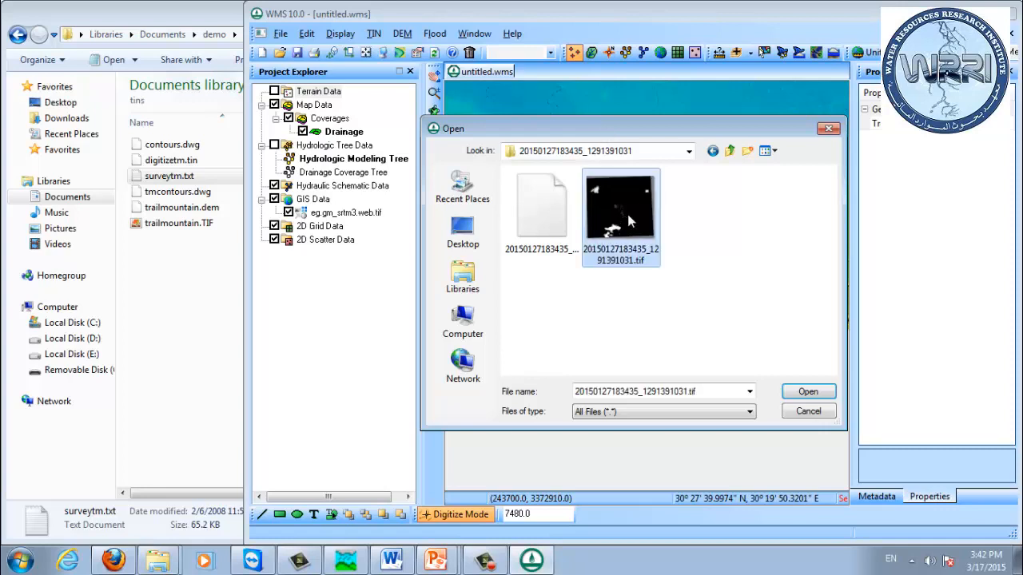
double_click(624, 217)
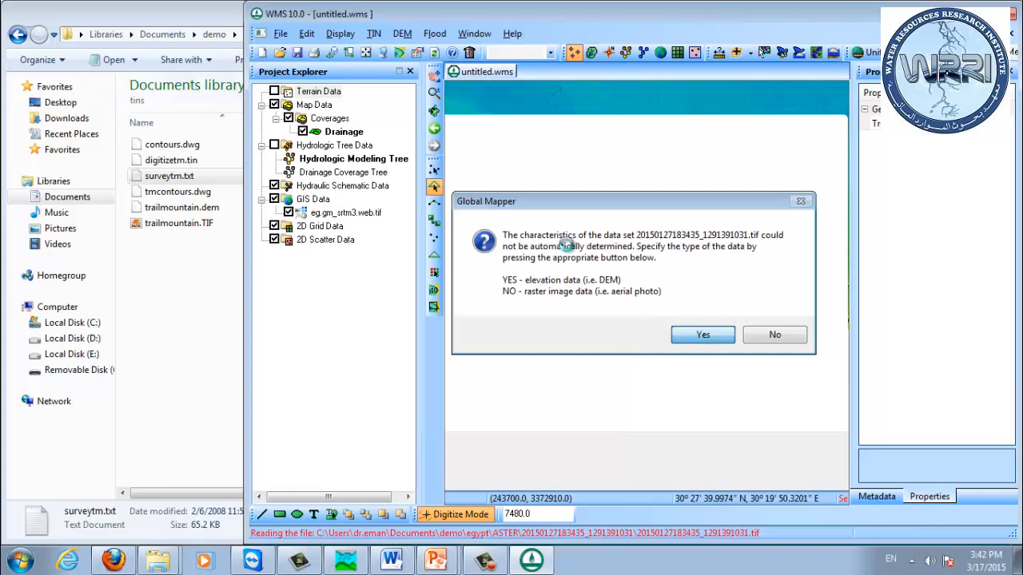
key("Return")
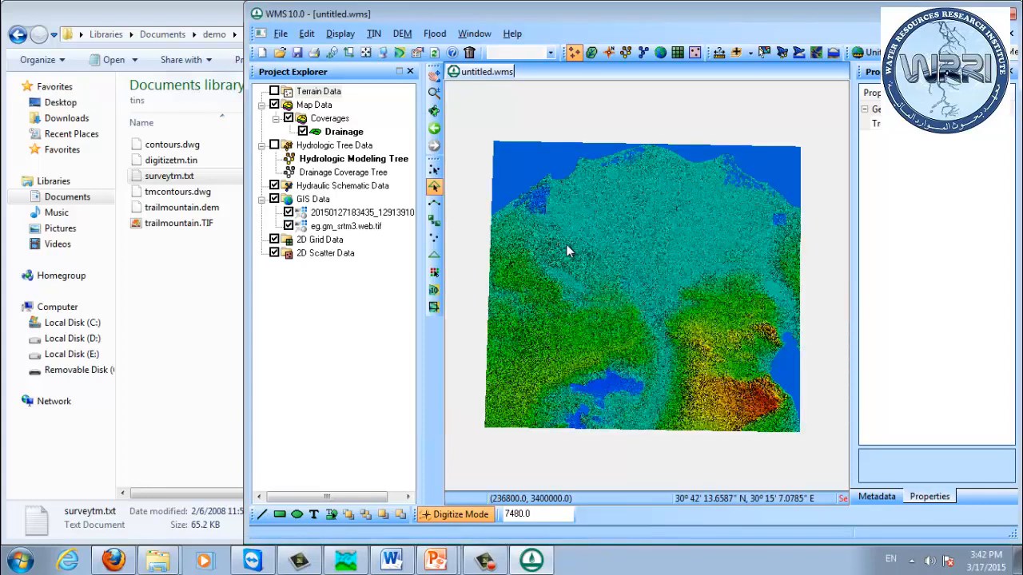
Step: Move the ASTER elevation layer below eg.gm_srtm3.web.tif in the GIS data and compare the two overlapping surfaces
left_click(289, 212)
left_click(288, 213)
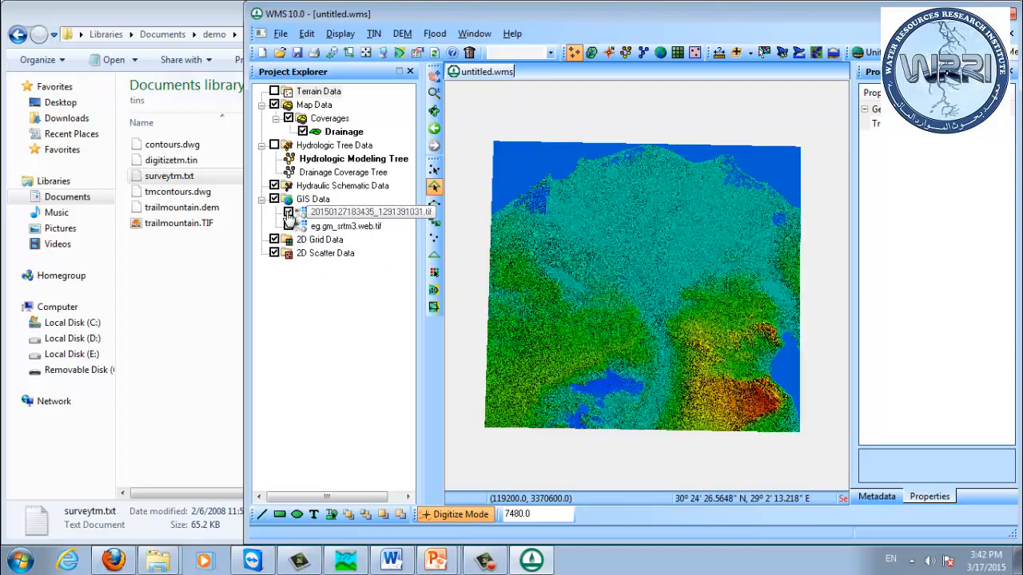
left_click(324, 213)
left_click_drag(328, 218, 322, 220)
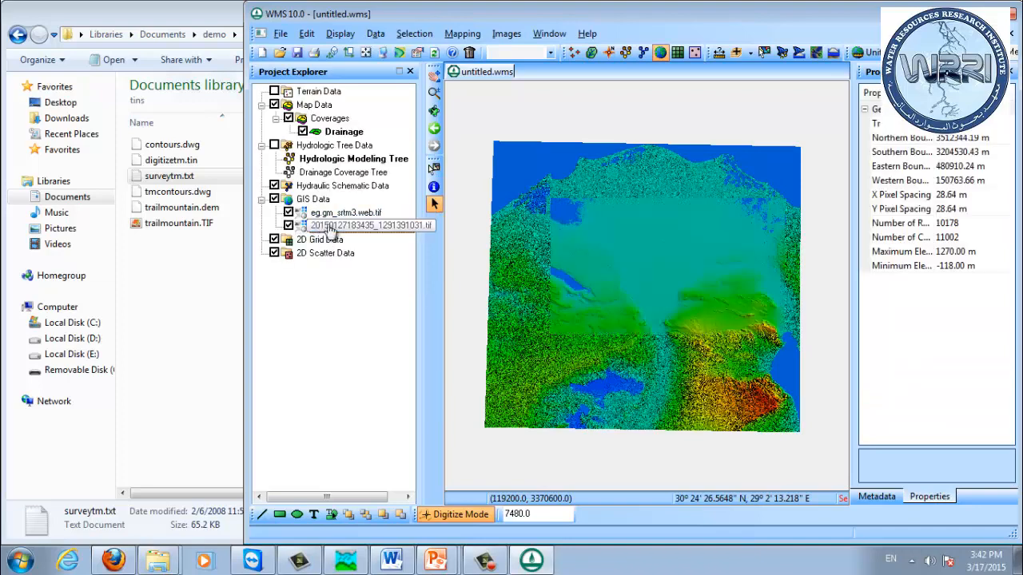
left_click(320, 227)
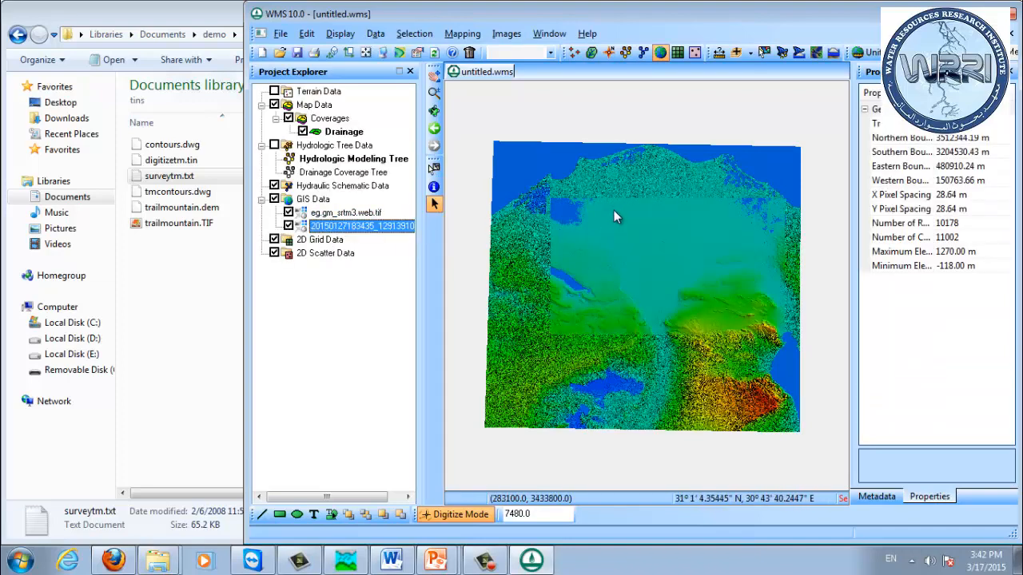
middle_click_drag(710, 278, 697, 301)
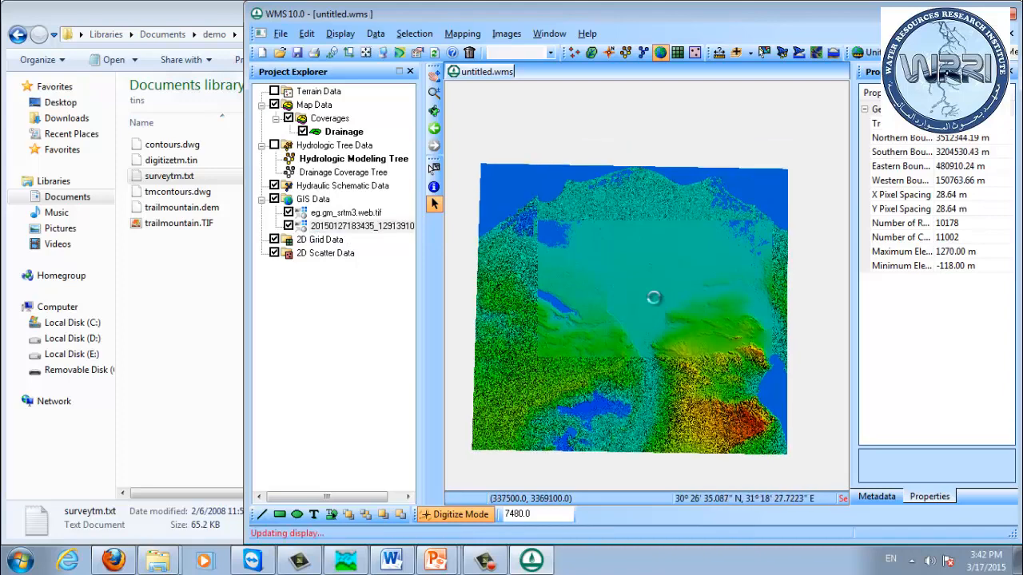
scroll(651, 293, "up", 3)
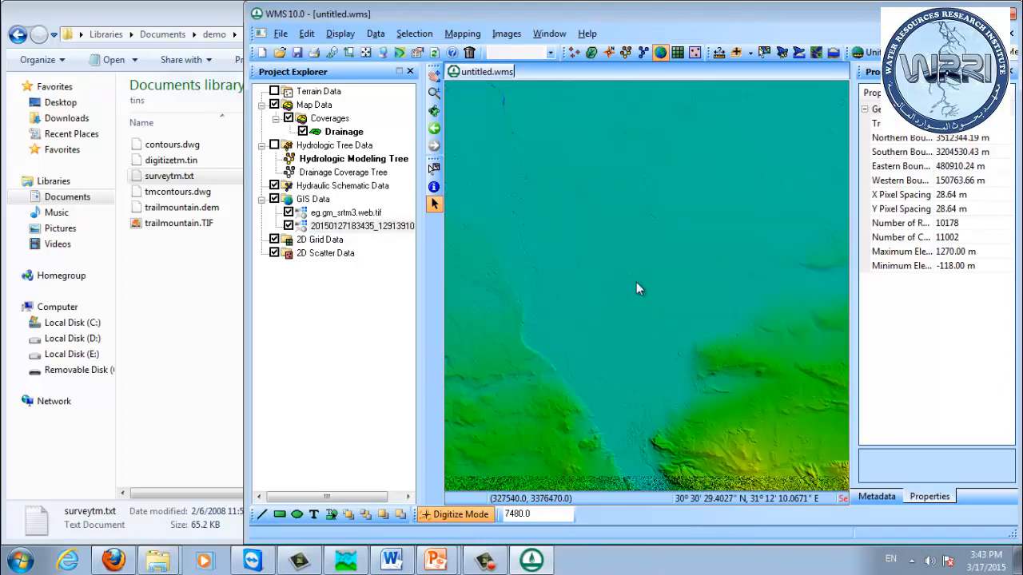
scroll(608, 291, "down", 1)
scroll(608, 291, "down", 2)
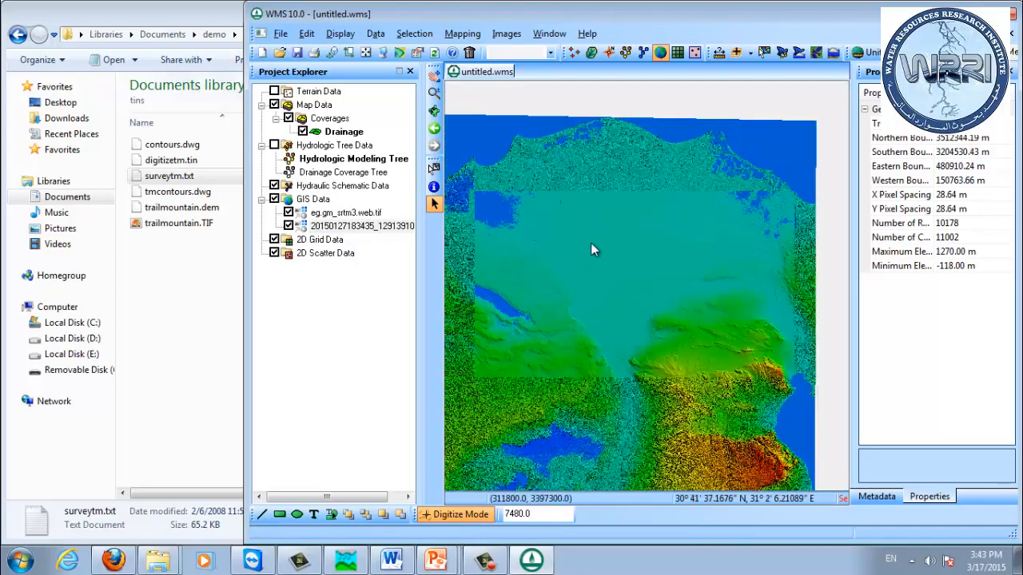
middle_click_drag(513, 193, 558, 210)
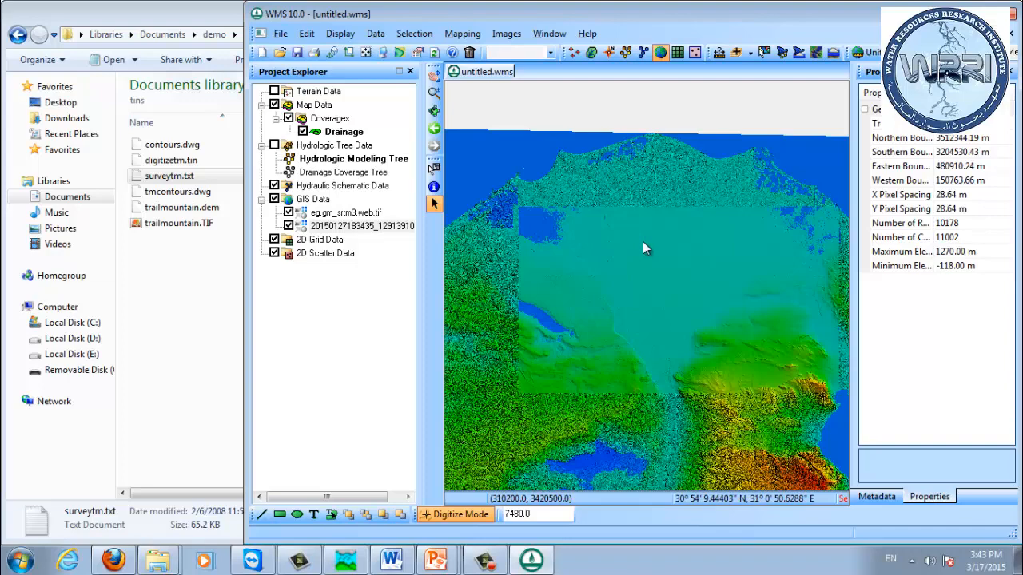
Step: Convert the eg.gm_srtm3.web.tif elevation image to a DEM with a resampling ratio of 1.0
right_click(350, 214)
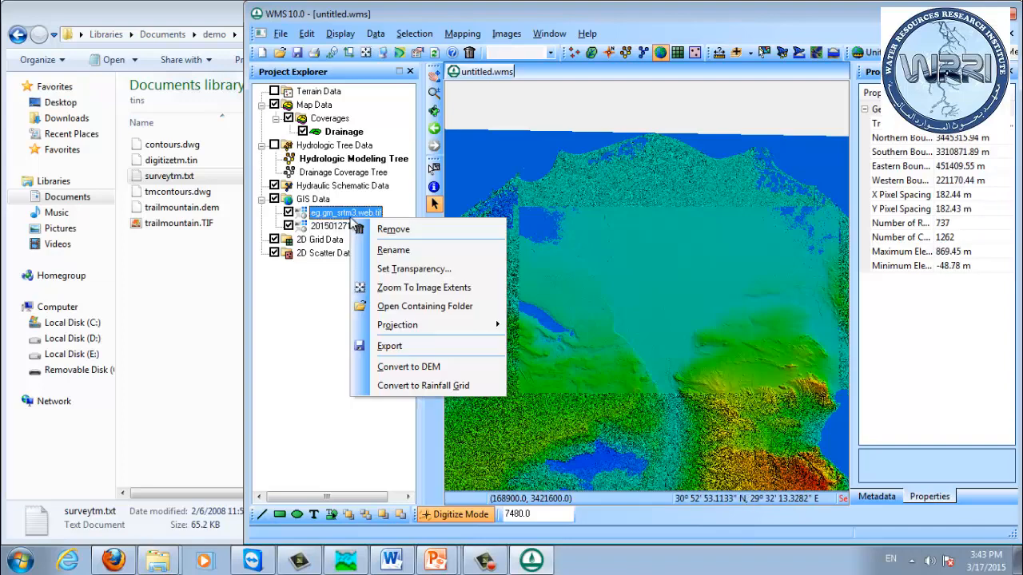
left_click(496, 370)
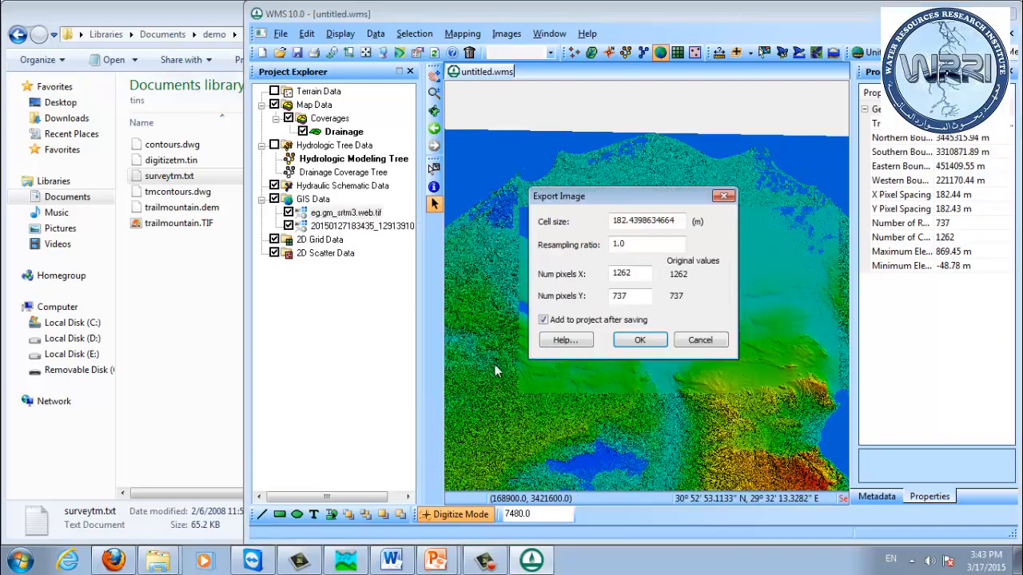
left_click(619, 340)
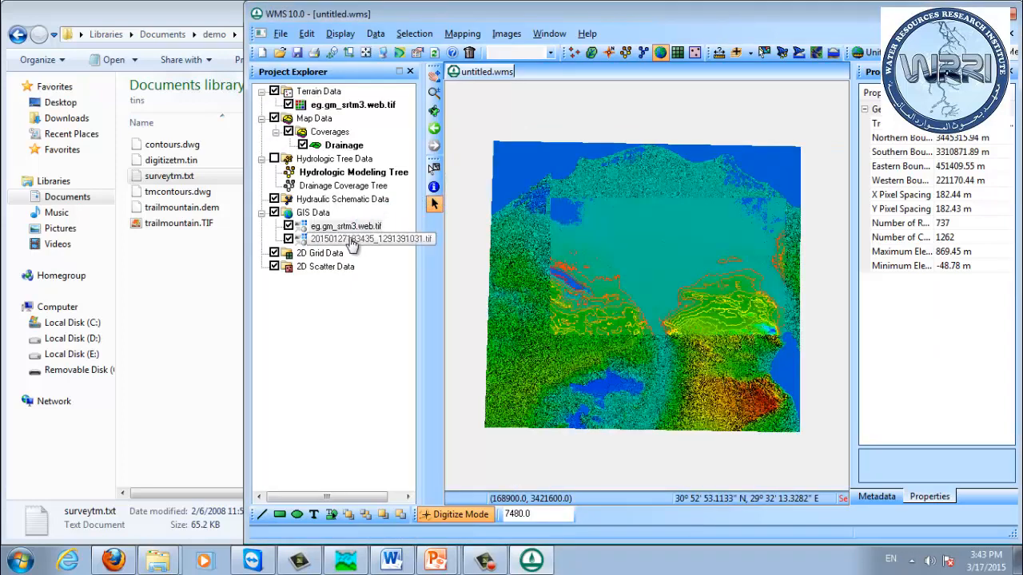
right_click(350, 241)
left_click(450, 367)
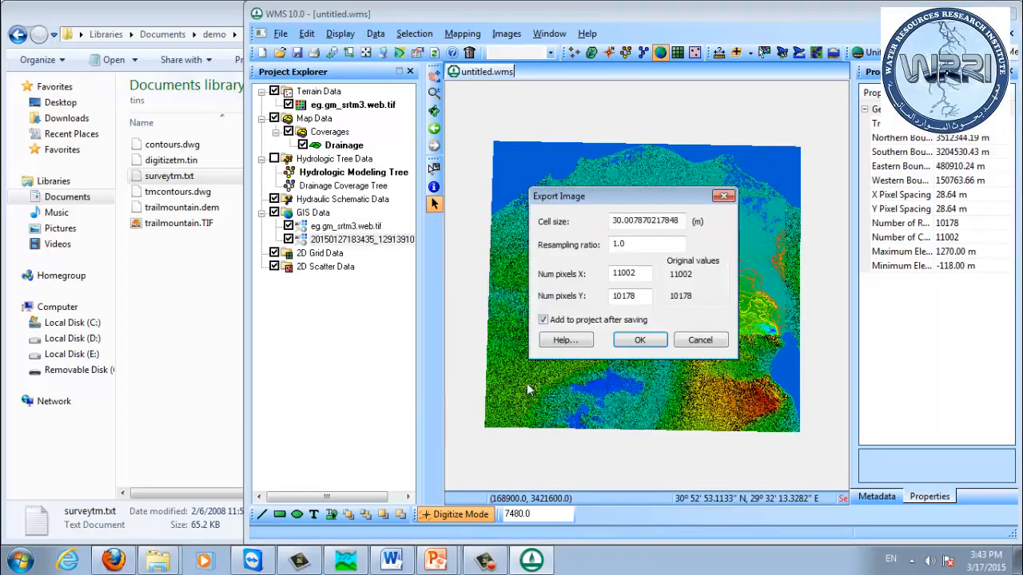
left_click(639, 339)
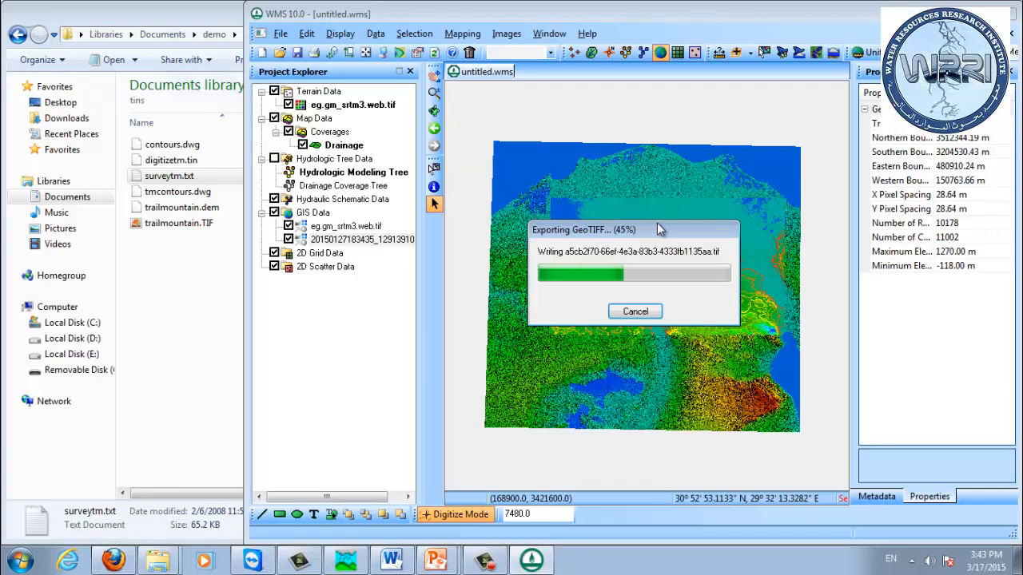
left_click_drag(603, 227, 773, 240)
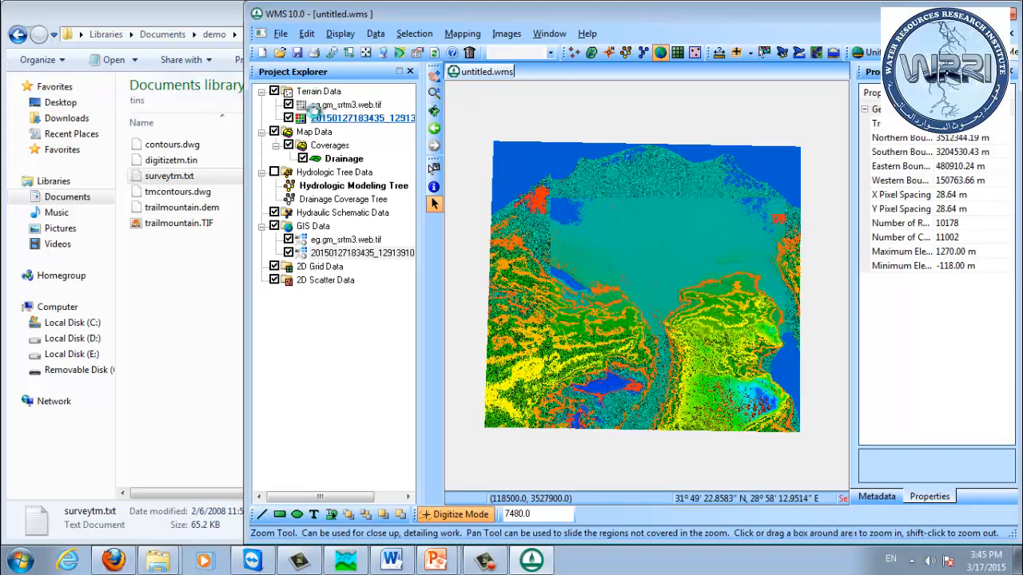
Step: Make the eg.gm_srtm3.web.tif DEM active in the terrain data and inspect its contours over the images
left_click(308, 107)
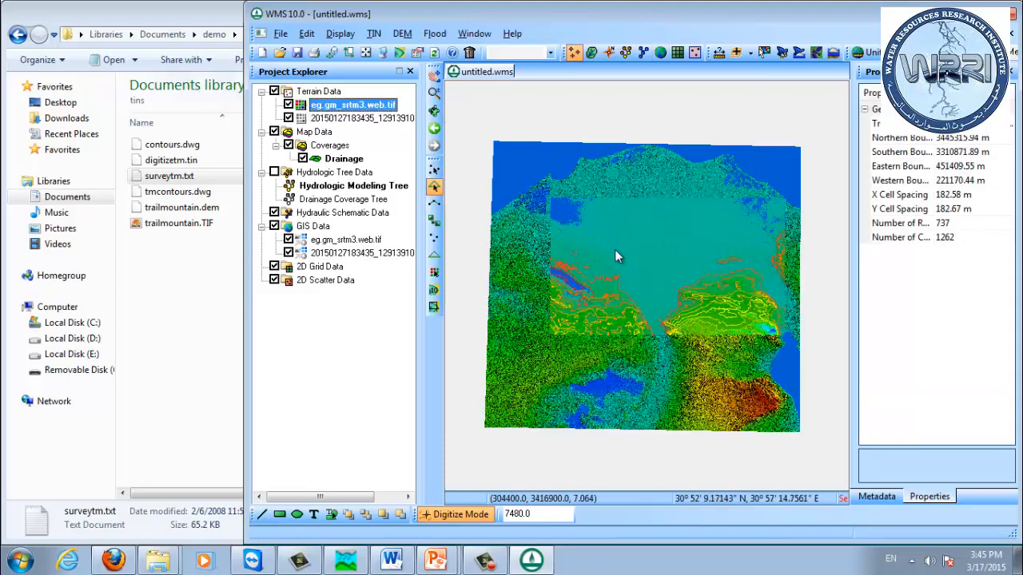
left_click(651, 278)
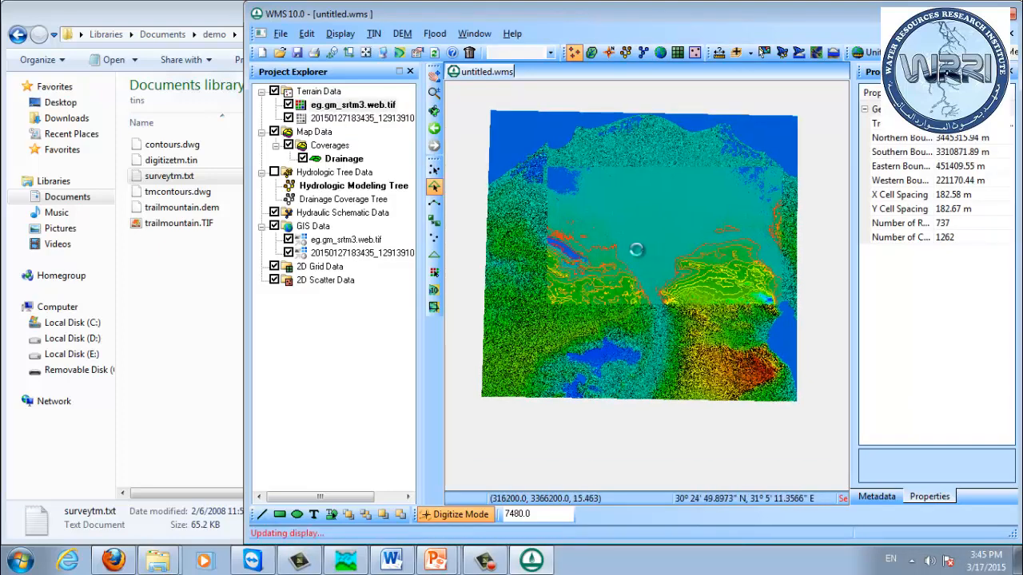
scroll(648, 246, "up", 3)
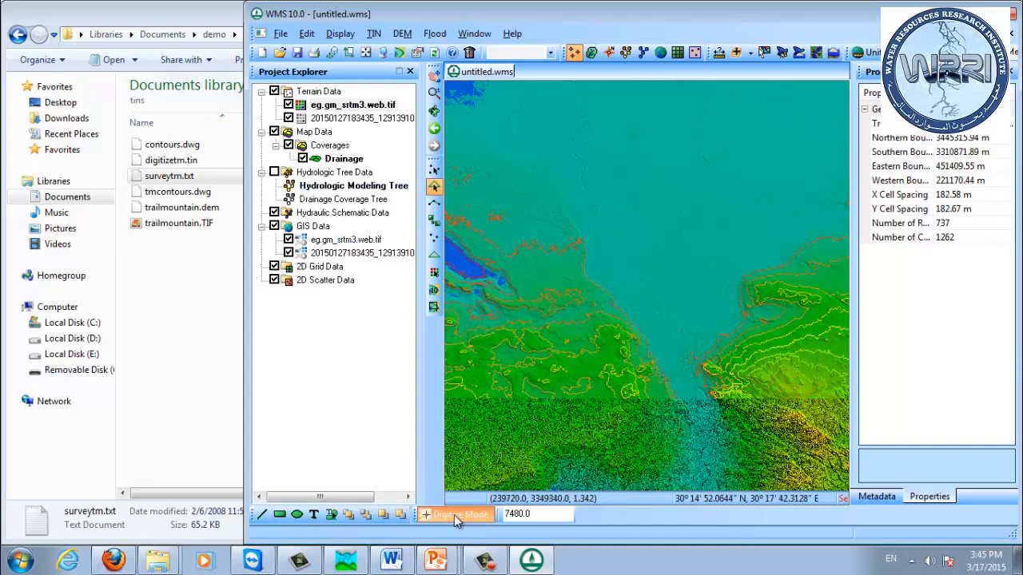
Step: Hide the Digitize toolbar and view the northwestern part of the SRTM area
right_click(678, 529)
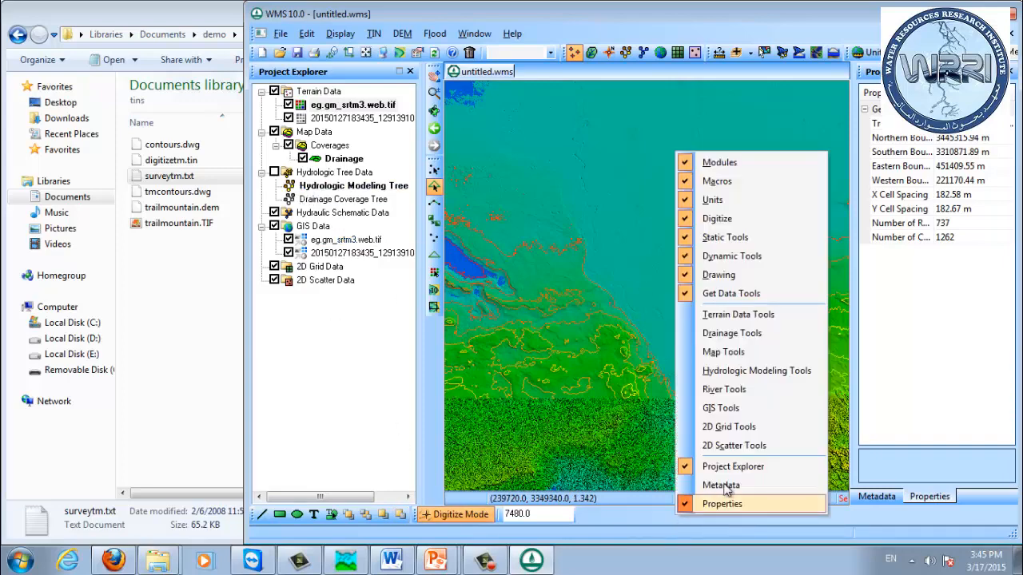
left_click(730, 221)
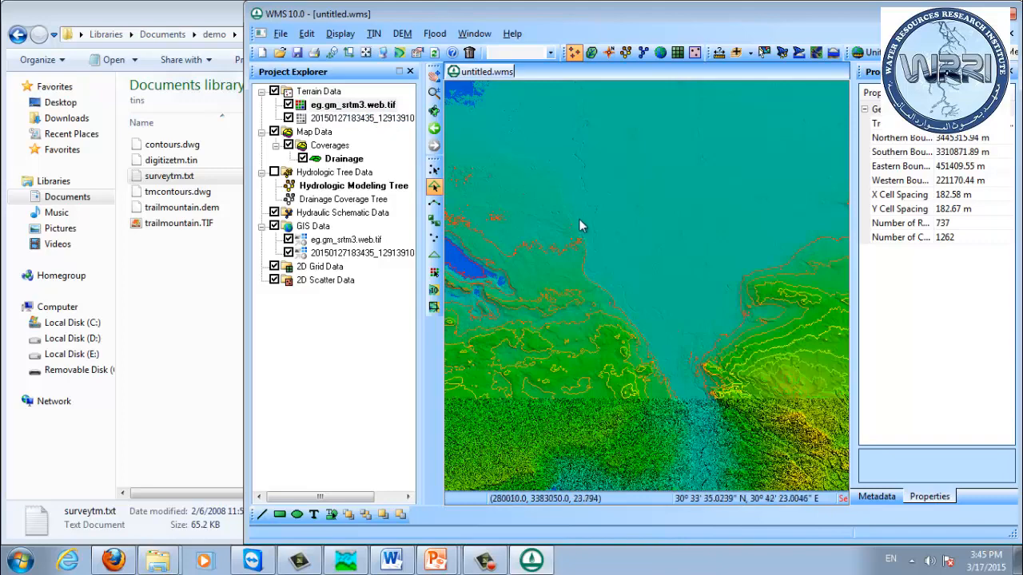
left_click(634, 233)
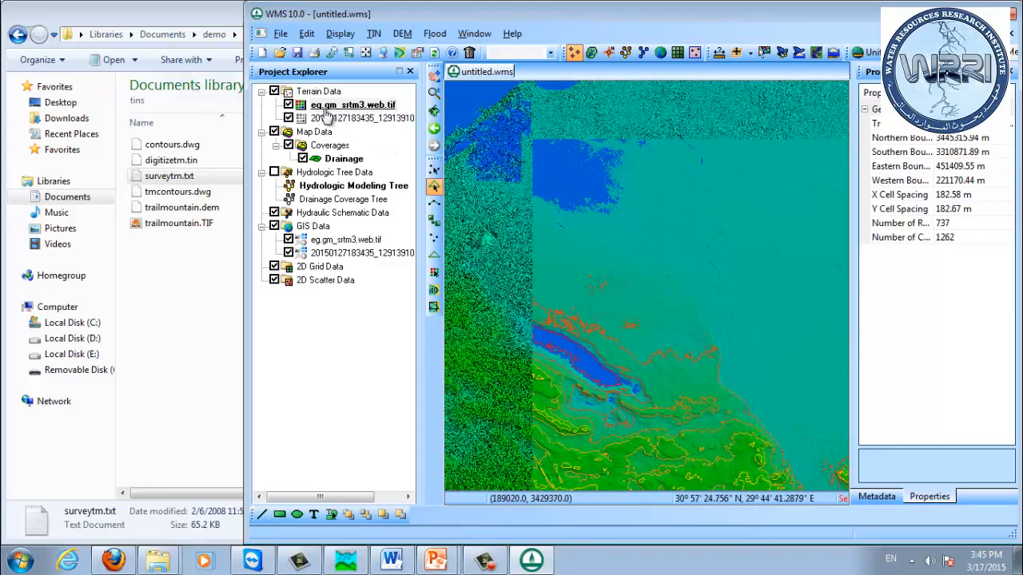
Step: Hide both elevation images in the GIS data and make the ASTER DEM active to compare its contours with the SRTM ones
left_click(288, 239)
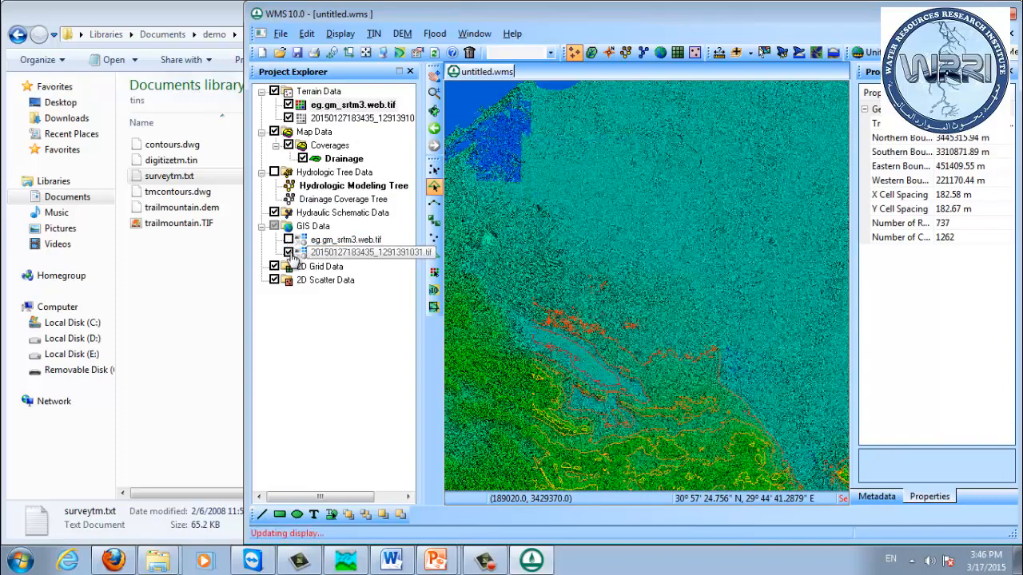
left_click(289, 253)
scroll(636, 276, "down", 5)
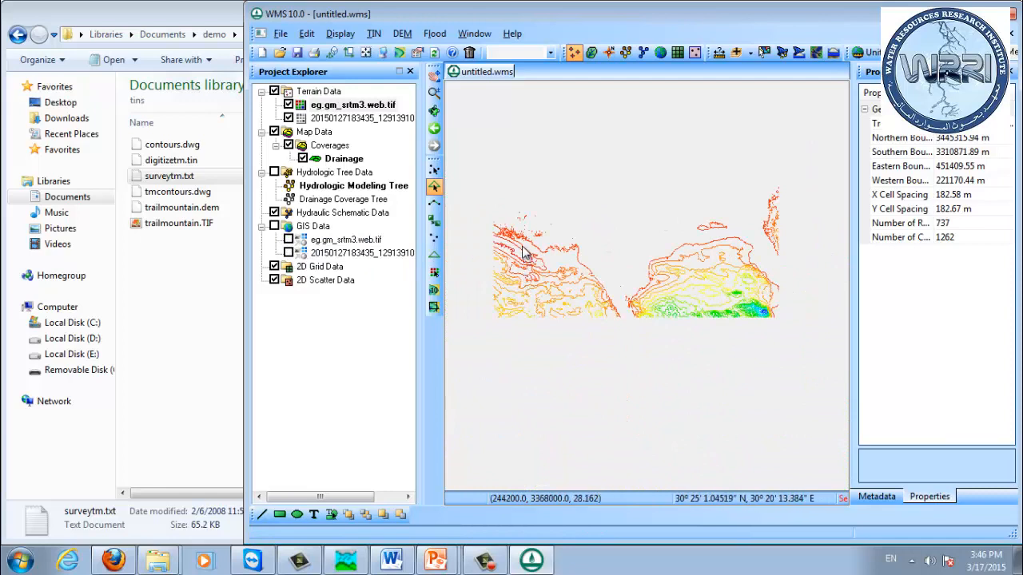
left_click(298, 109)
left_click(304, 118)
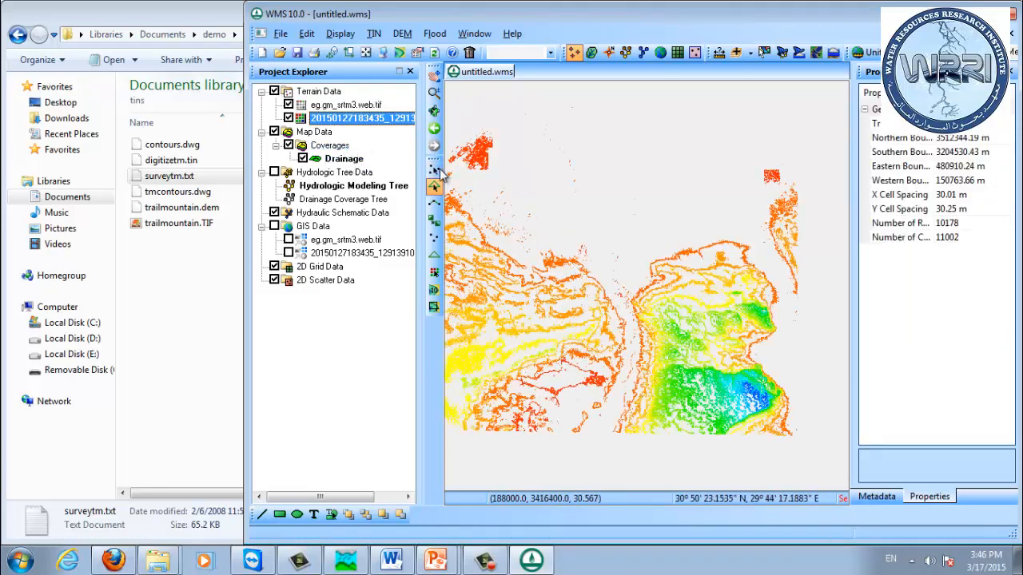
Step: Trim the ASTER DEM with an interactively entered four-sided polygon around a small area on the northern edge of the western contours
right_click(350, 122)
right_click(347, 123)
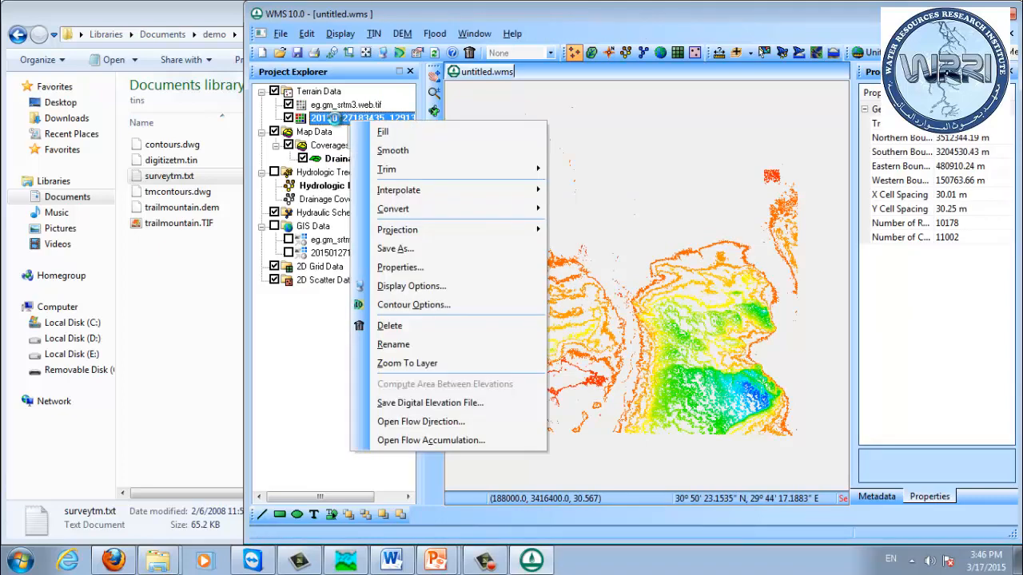
mouse_move(501, 170)
left_click(588, 170)
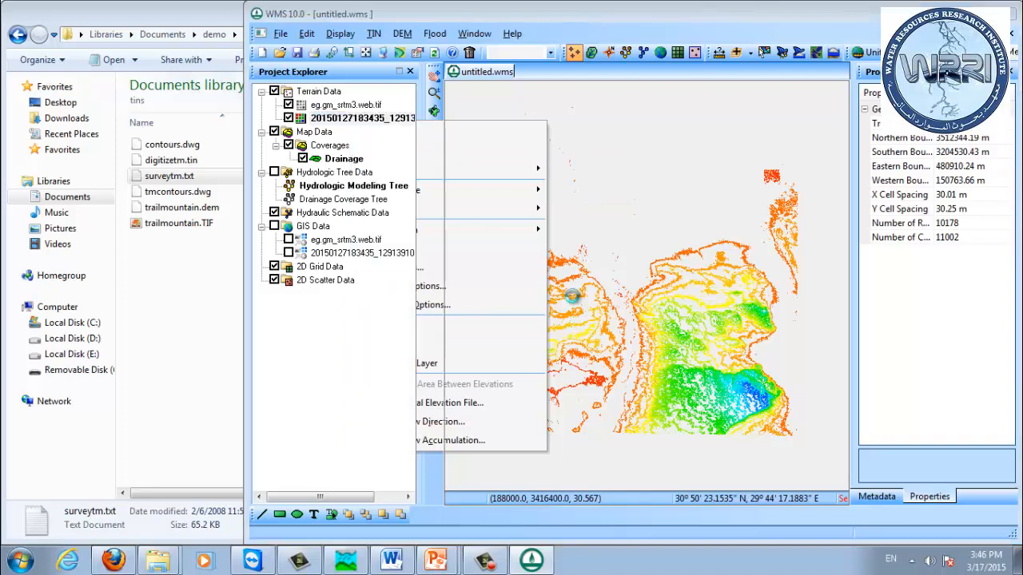
left_click(919, 313)
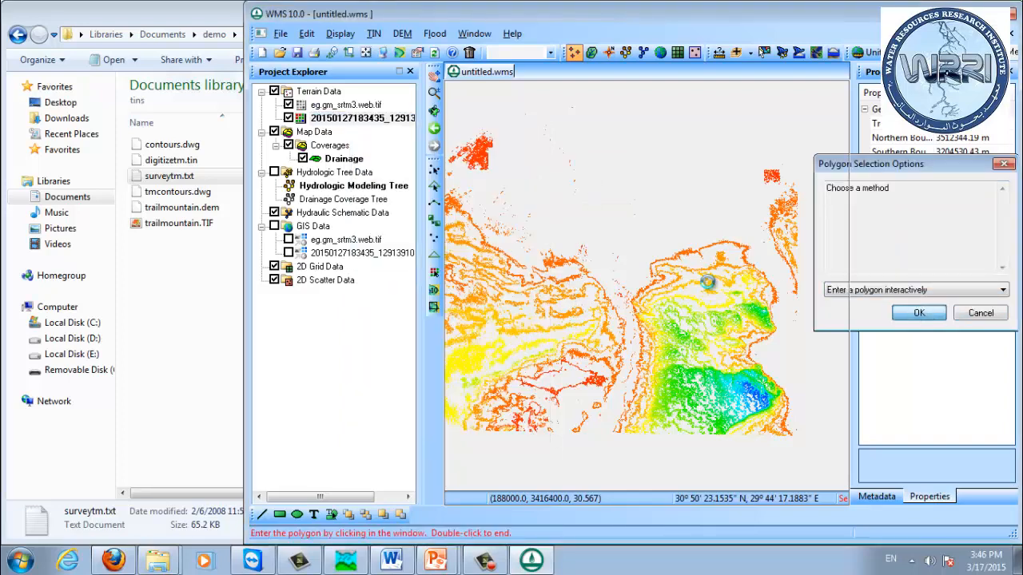
left_click(535, 238)
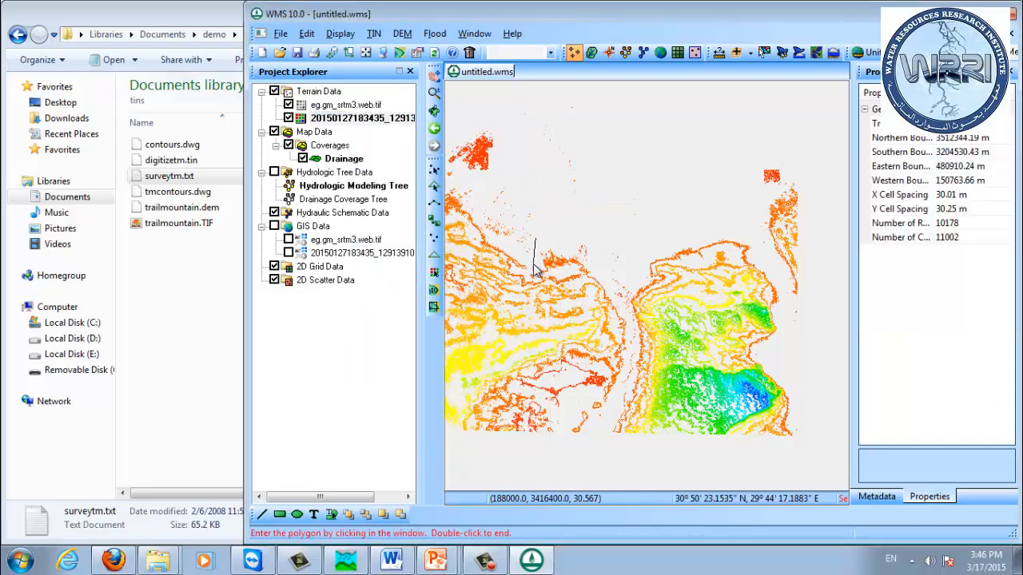
left_click(533, 265)
left_click(580, 269)
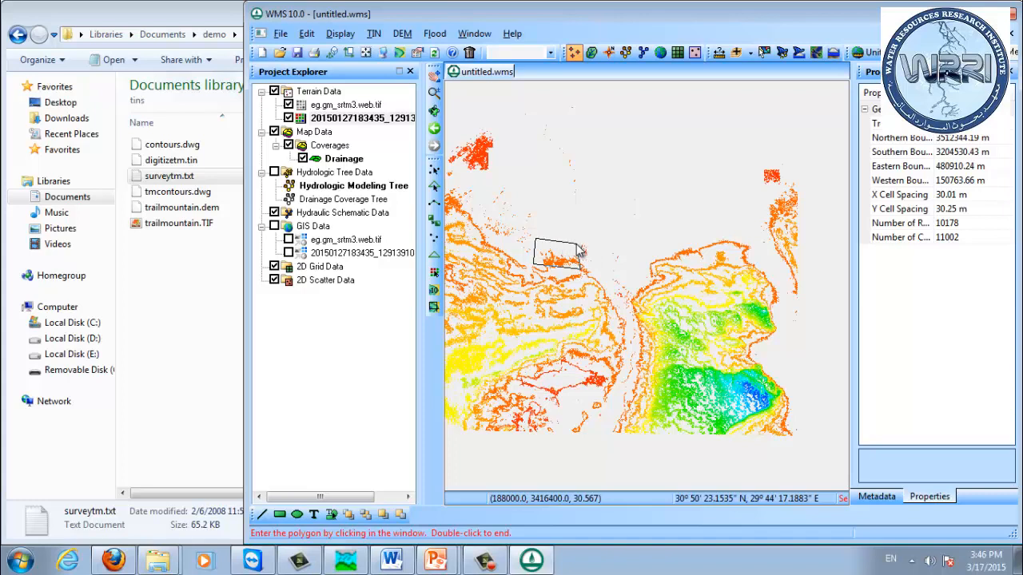
double_click(569, 246)
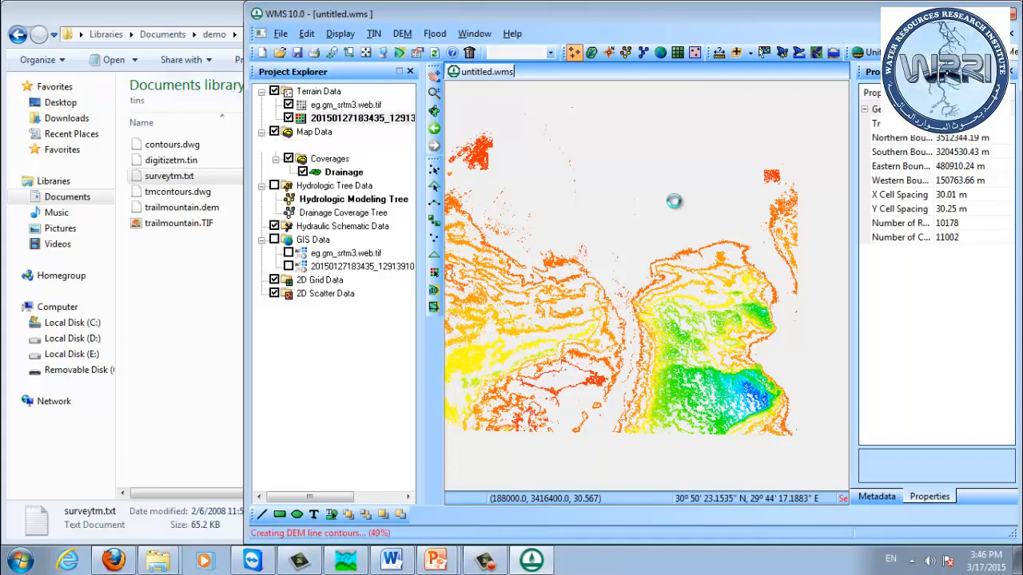
Step: Examine the contours of the trimmed ASTER DEM up close and compare them with the eg.gm_srtm3.web.tif contours in the same area
scroll(560, 269, "up", 5)
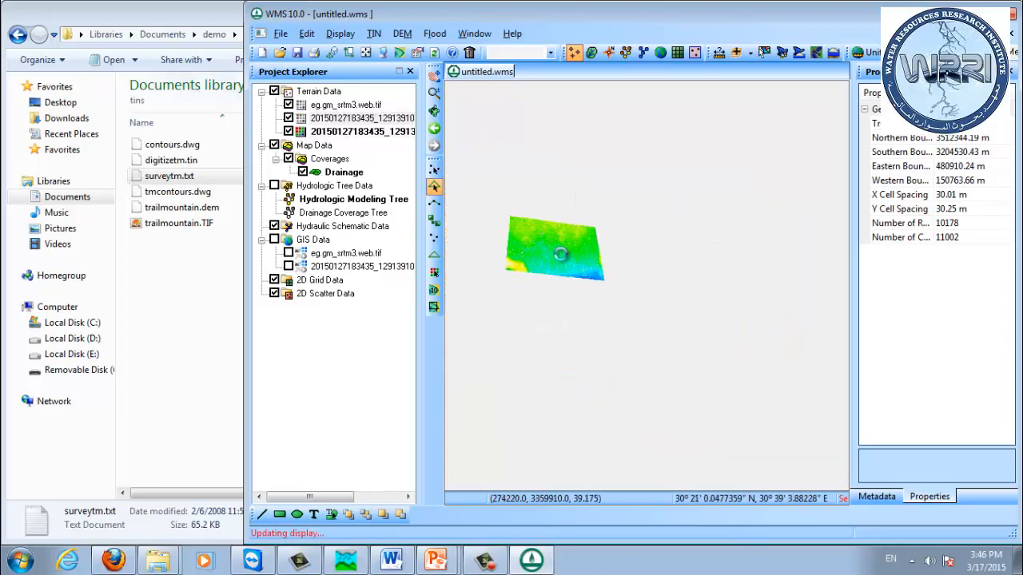
scroll(691, 268, "up", 3)
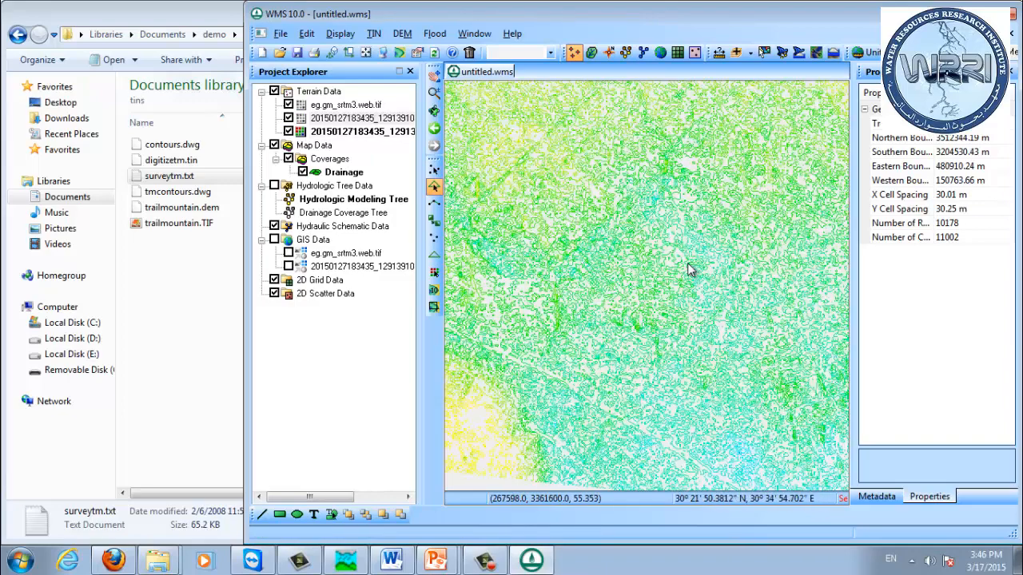
scroll(709, 270, "down", 2)
scroll(709, 270, "down", 3)
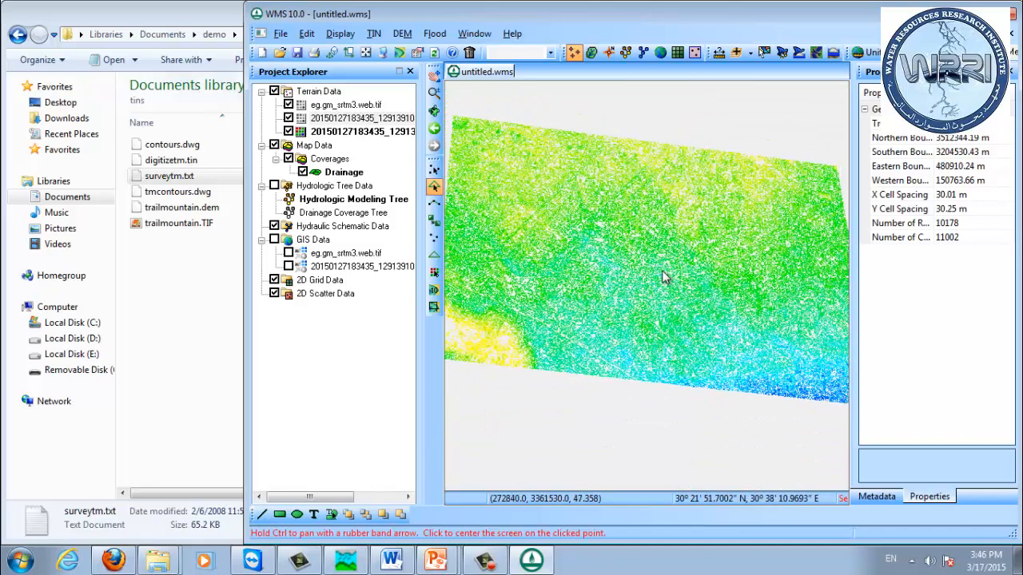
left_click(342, 106)
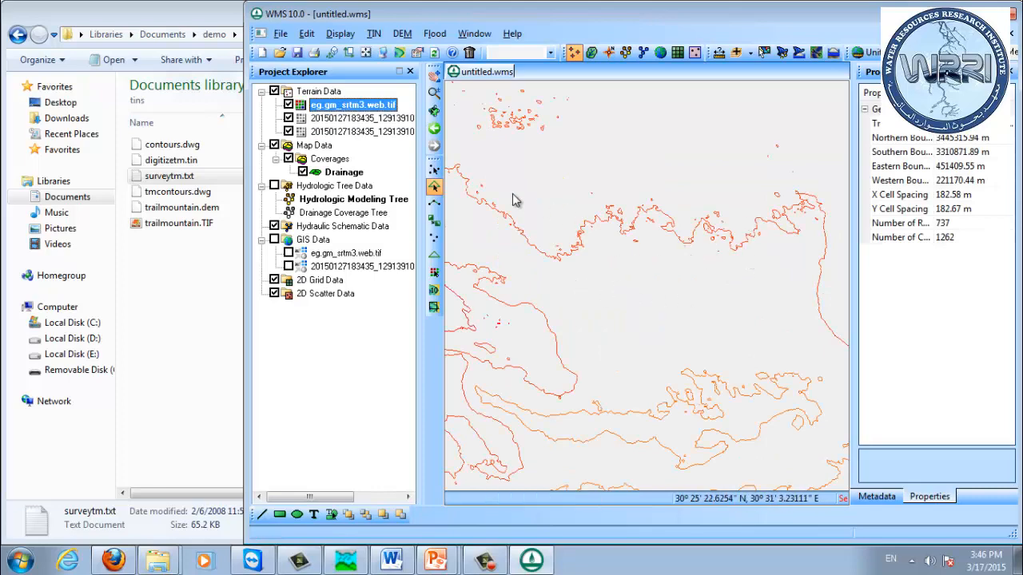
middle_click_drag(634, 270, 681, 253)
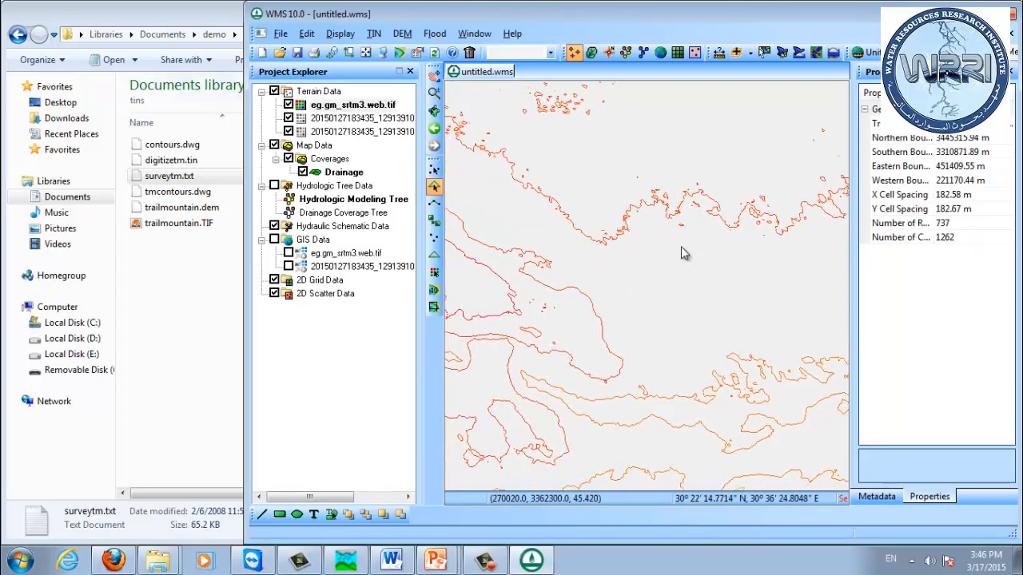
scroll(681, 253, "down", 3)
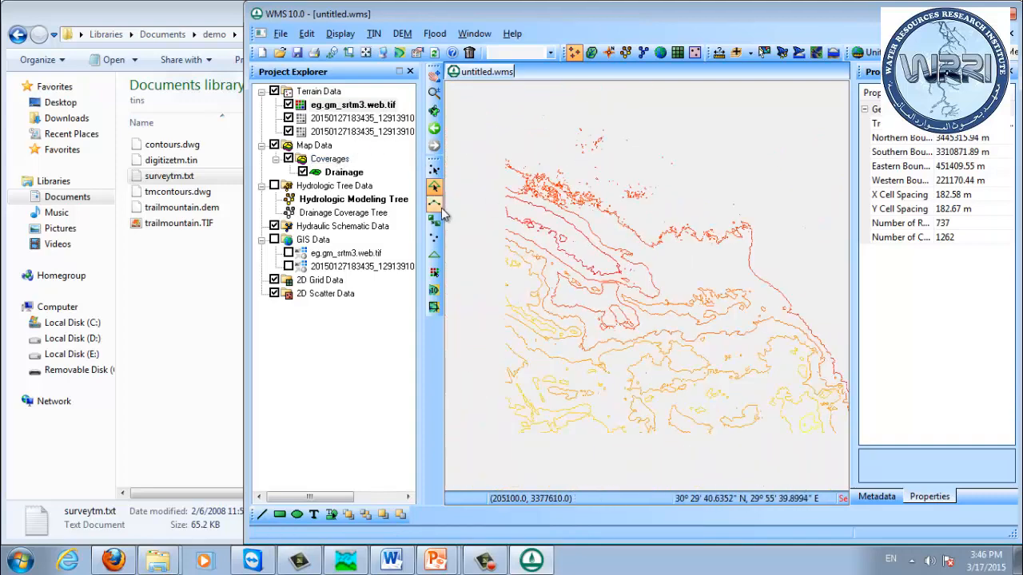
Step: Trim the eg.gm_srtm3.web.tif DEM with an interactively entered five-sided polygon enclosing most of its western contours
right_click(354, 106)
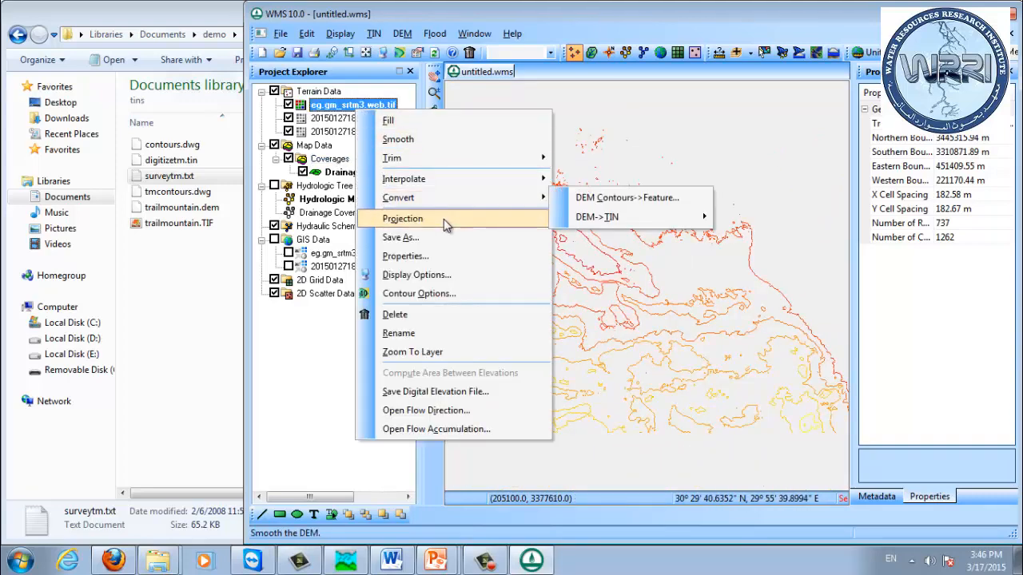
mouse_move(445, 206)
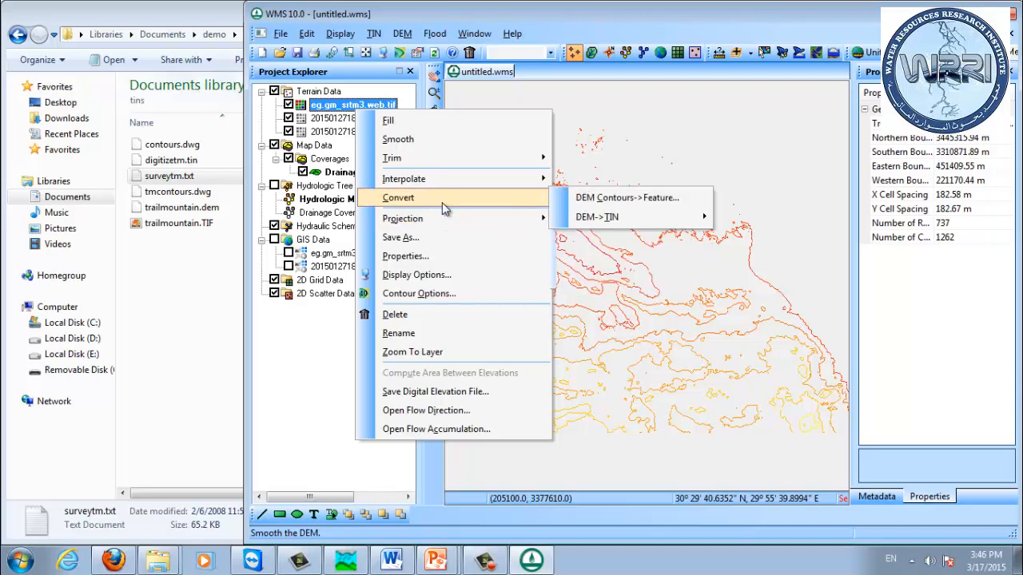
mouse_move(435, 159)
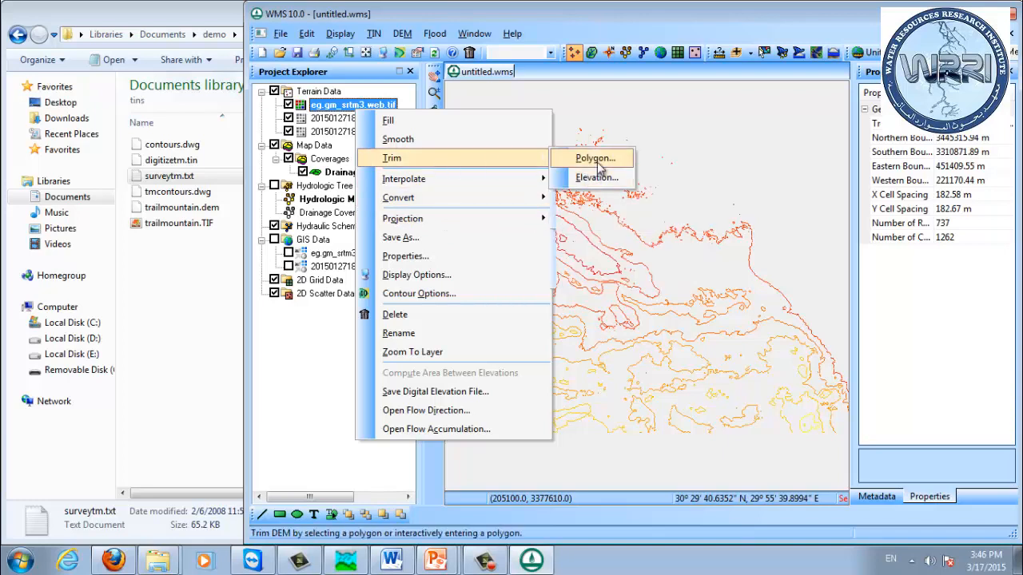
left_click(598, 159)
left_click(919, 315)
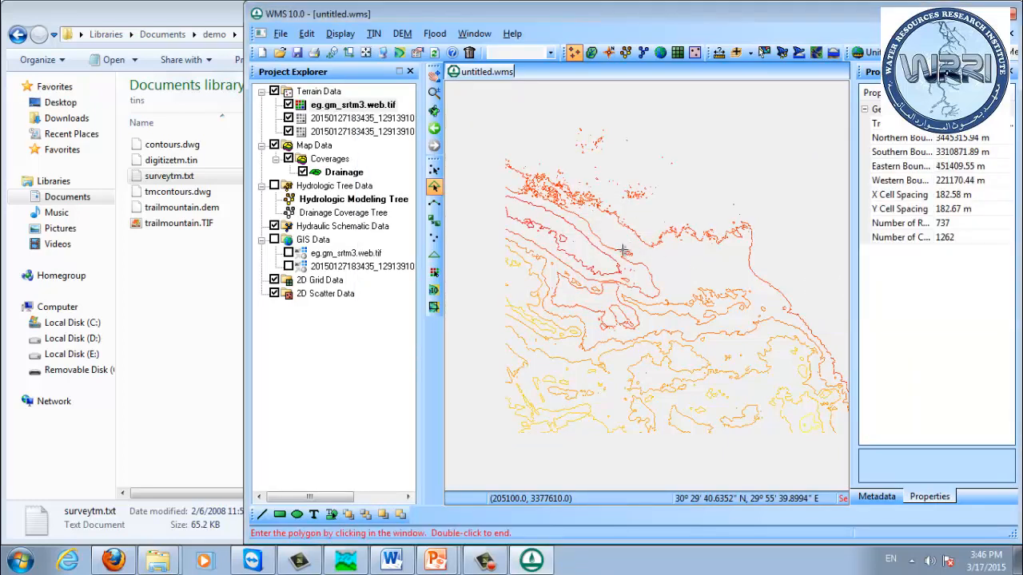
left_click(557, 199)
left_click(557, 310)
left_click(592, 391)
left_click(796, 365)
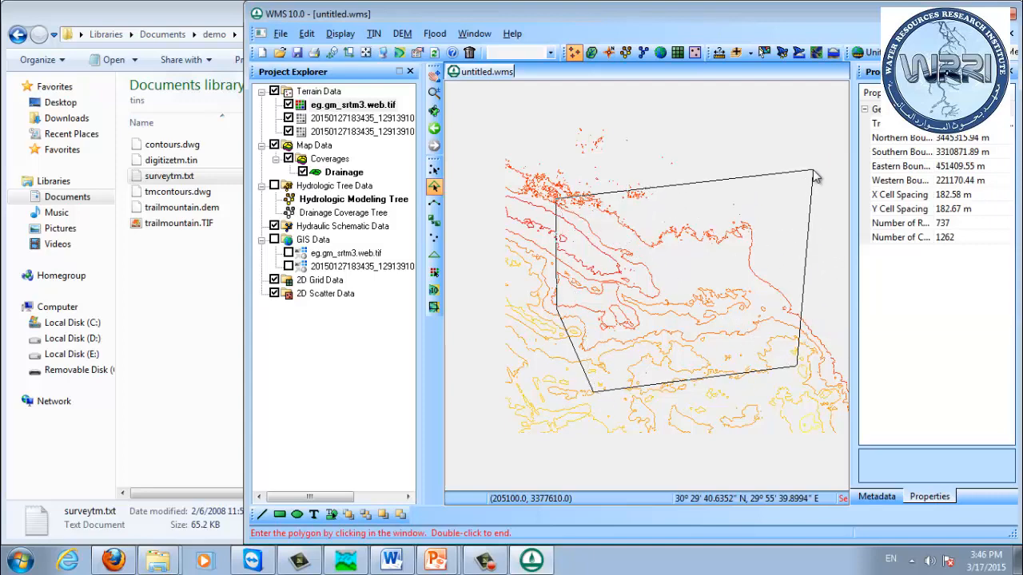
double_click(815, 178)
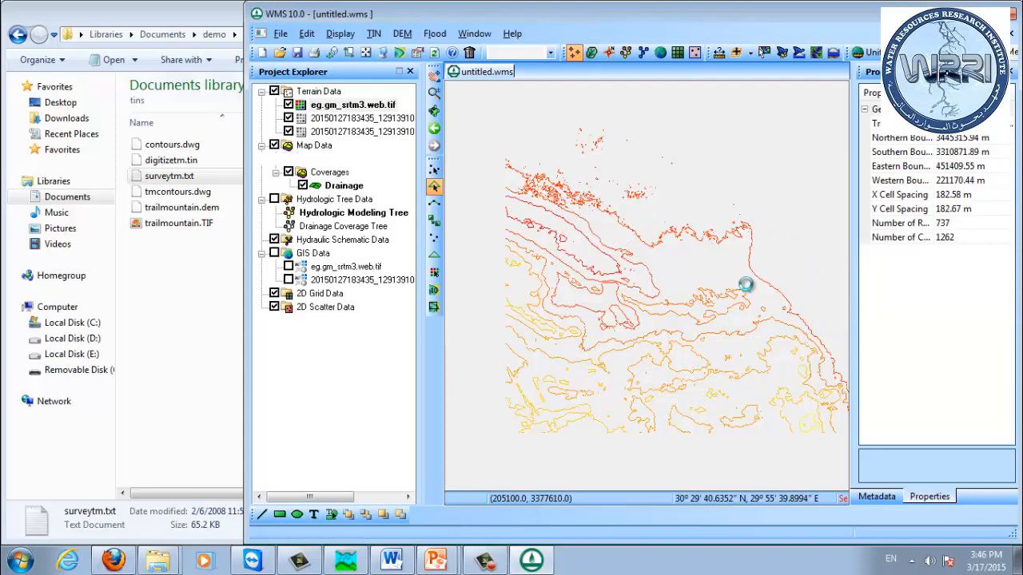
Step: Compare the contours of the trimmed ASTER DEM and the trimmed SRTM DEM by activating each in turn
left_click(331, 133)
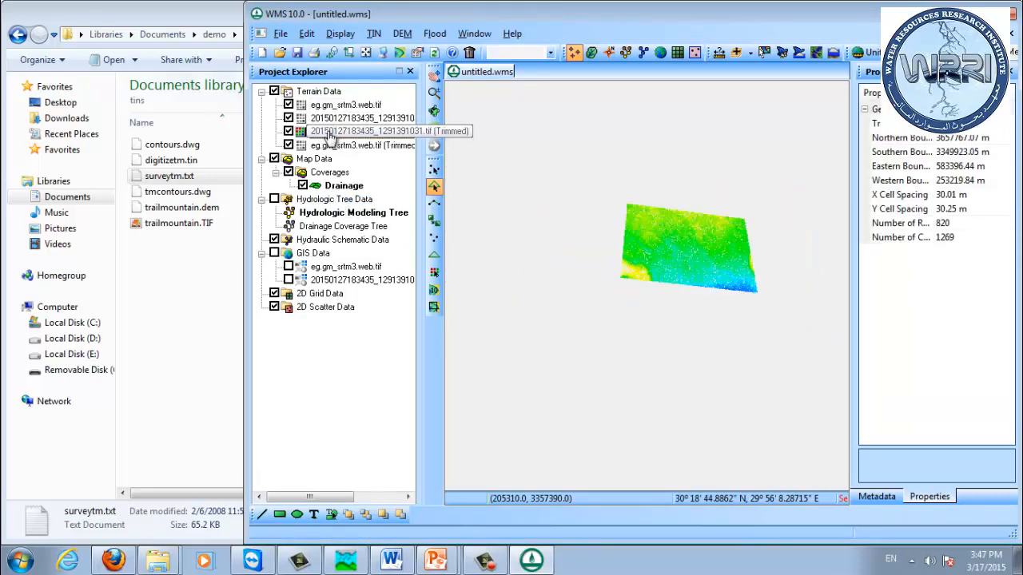
left_click(333, 147)
left_click(334, 147)
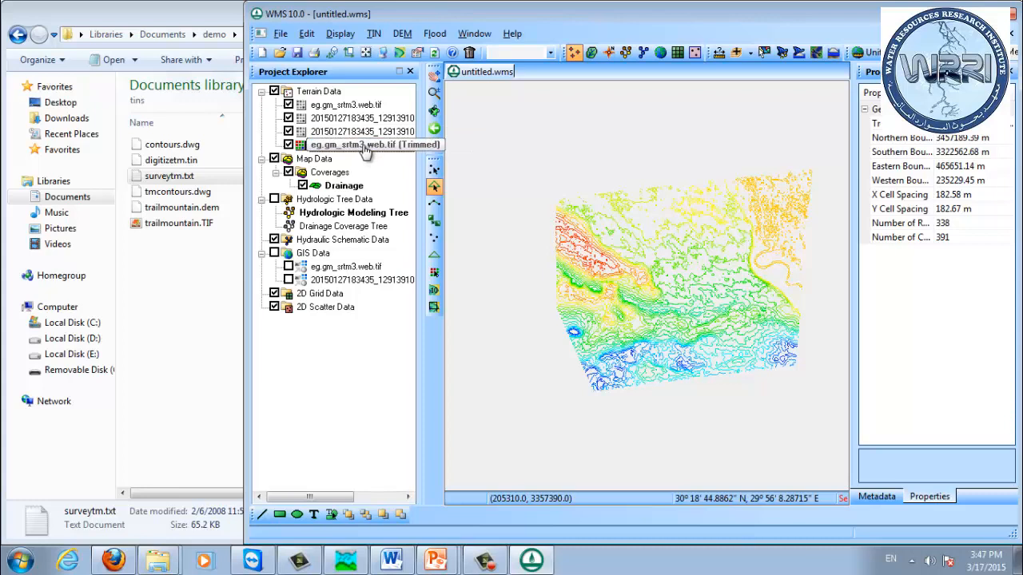
Step: Merge the trimmed ASTER DEM and the trimmed eg.gm_srtm3.web.tif DEM with a cell size of 30.011 m and inspect the overlap area
left_click(360, 136)
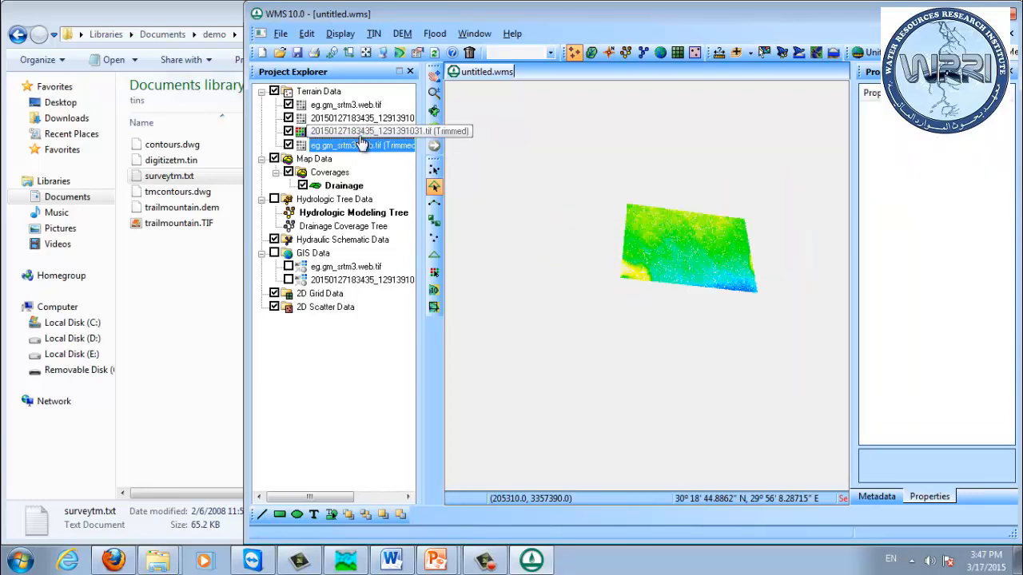
left_click(362, 132, "ctrl")
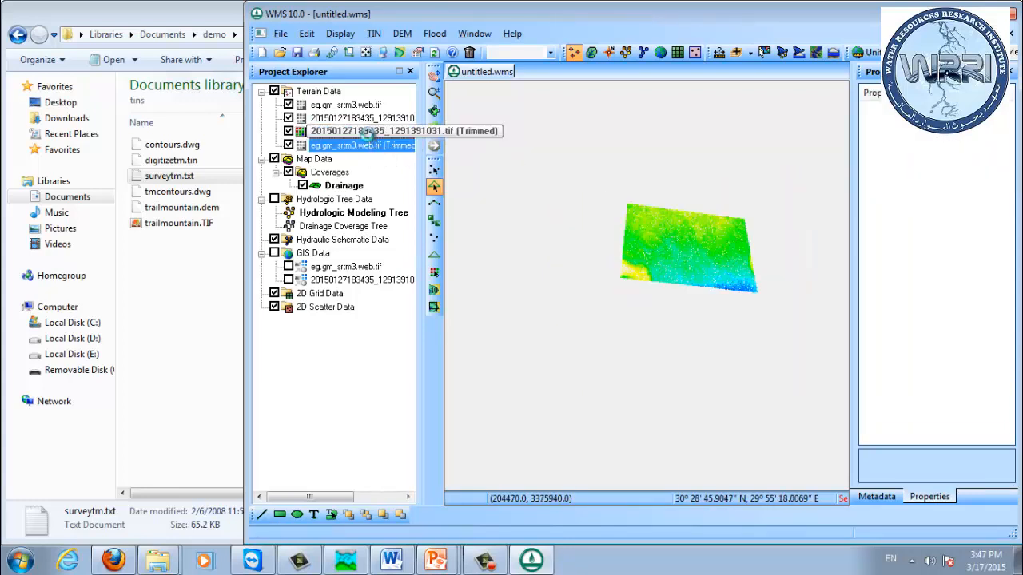
right_click(370, 140)
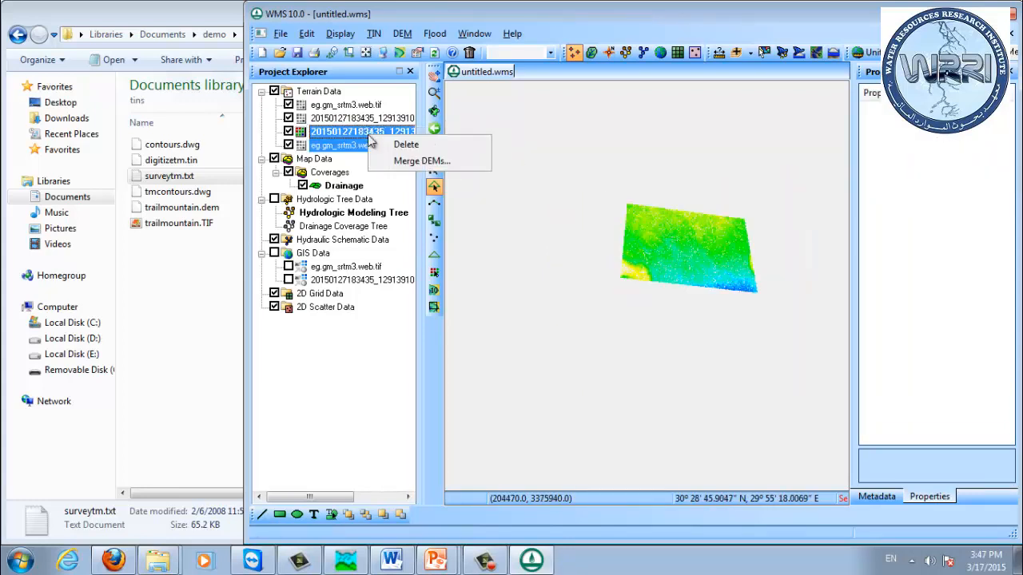
left_click(415, 162)
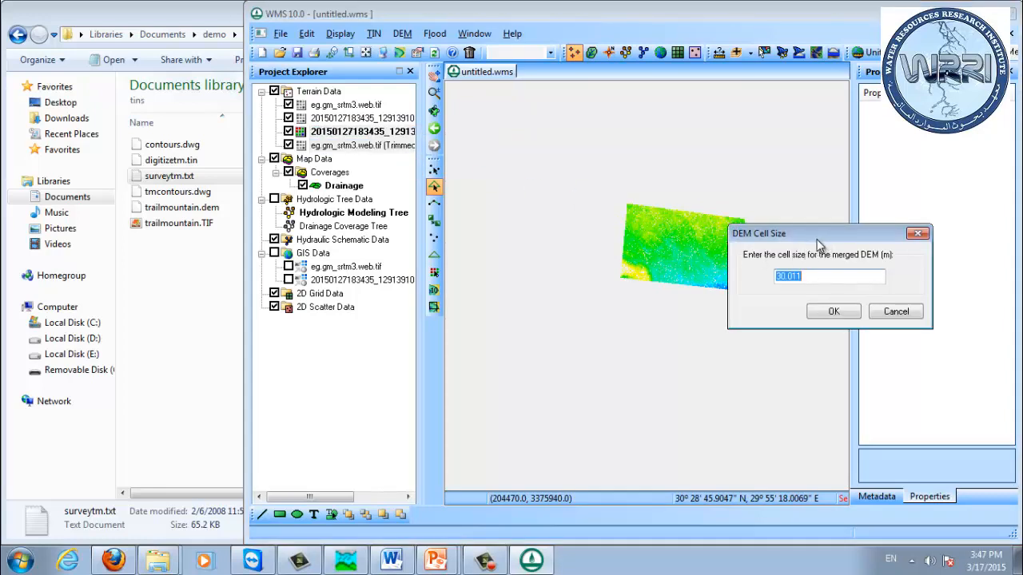
left_click_drag(820, 238, 808, 250)
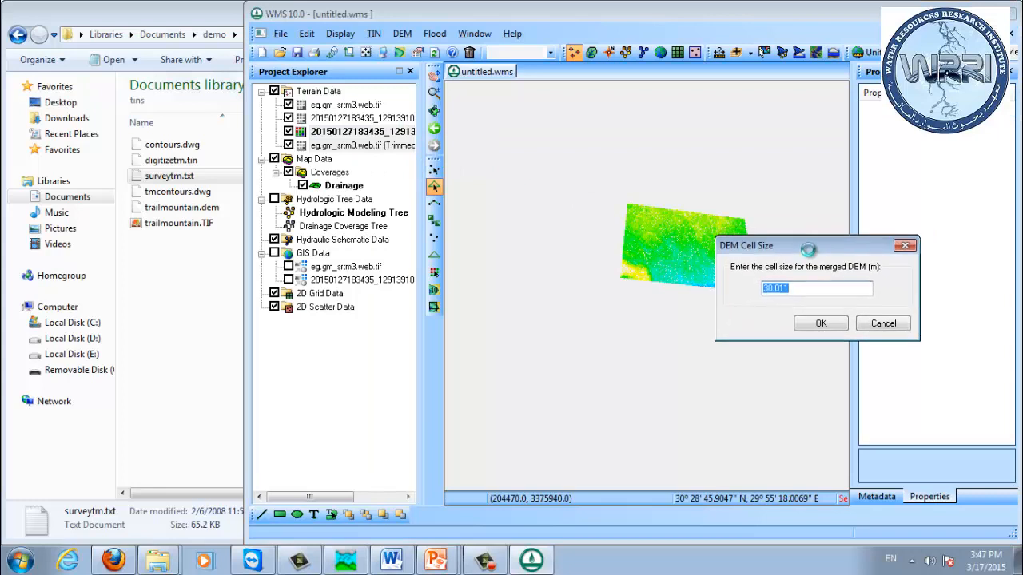
left_click(821, 324)
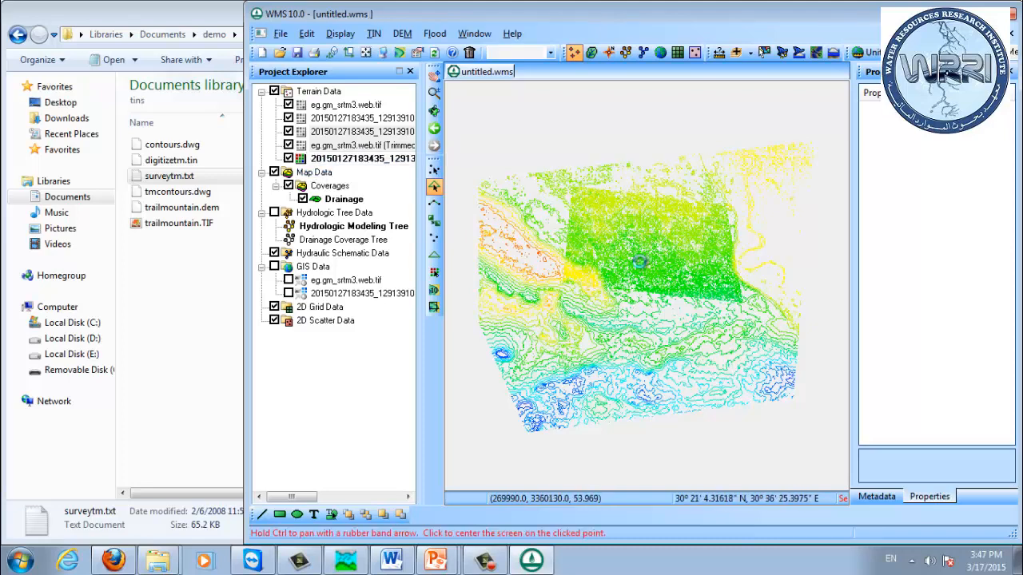
scroll(640, 261, "up", 1)
scroll(587, 289, "up", 1)
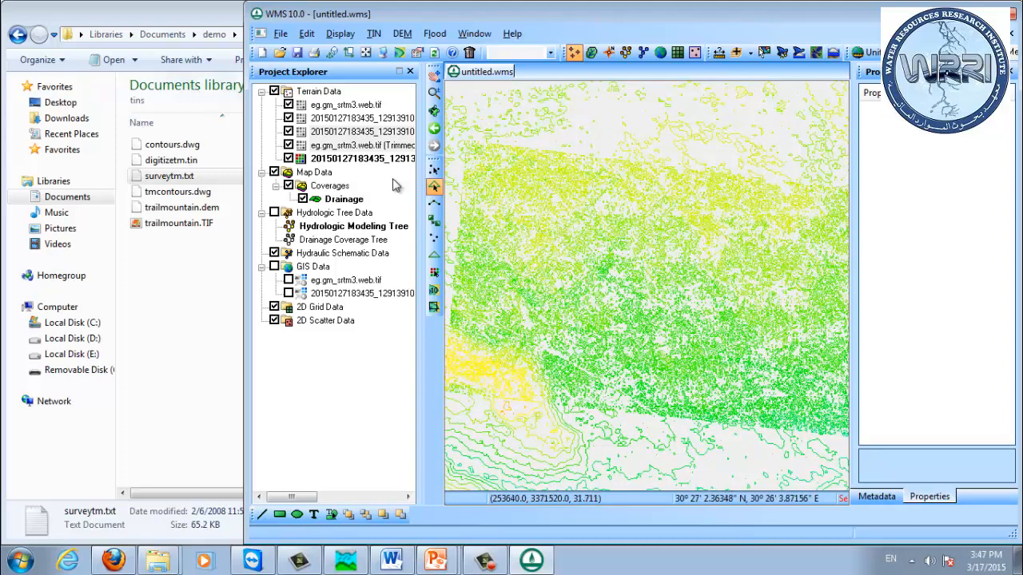
Step: Review the contours and properties of the trimmed ASTER DEM and the properties of the eg.gm_srtm3.web.tif GIS raster
left_click(337, 133)
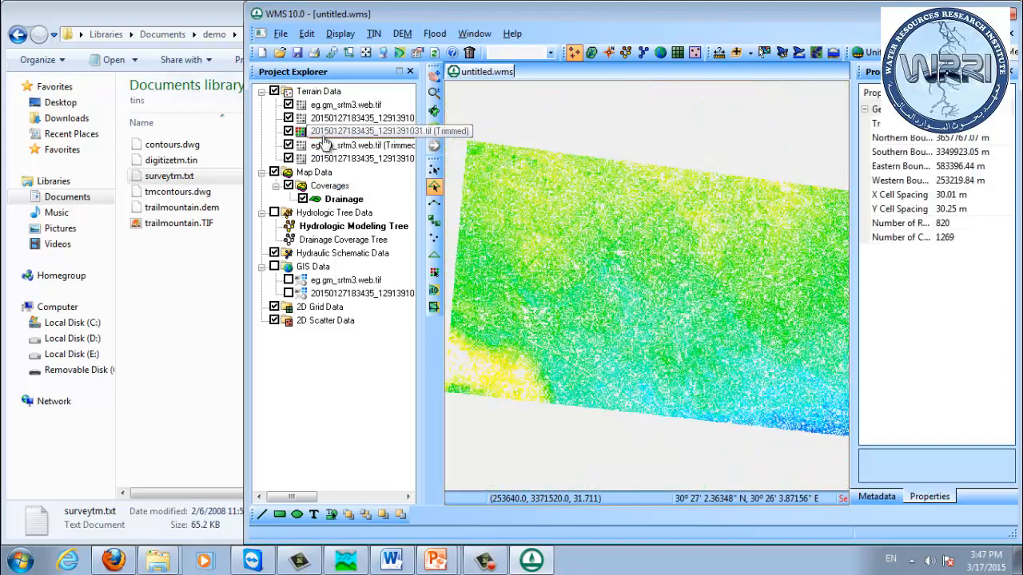
right_click(369, 134)
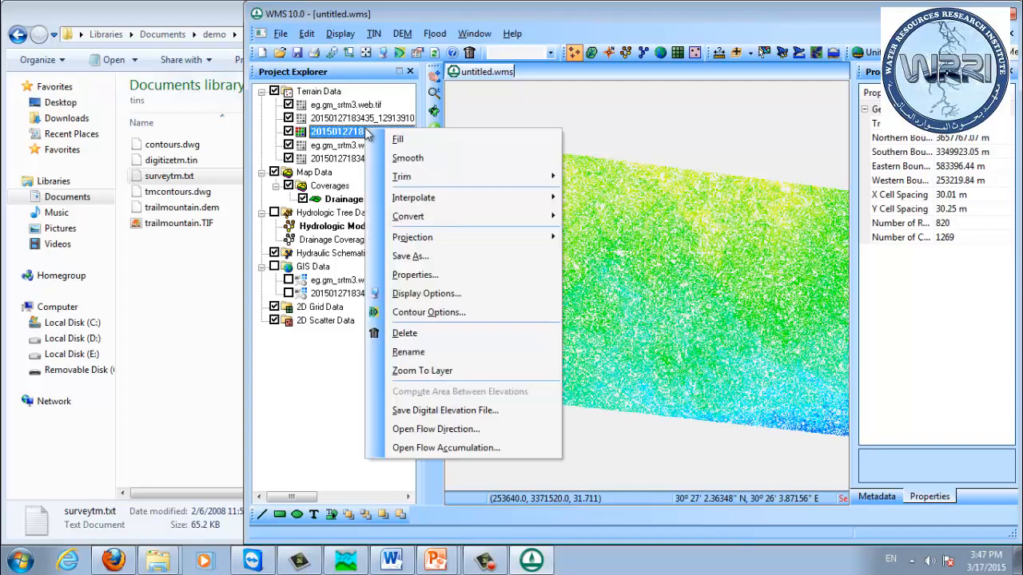
mouse_move(452, 217)
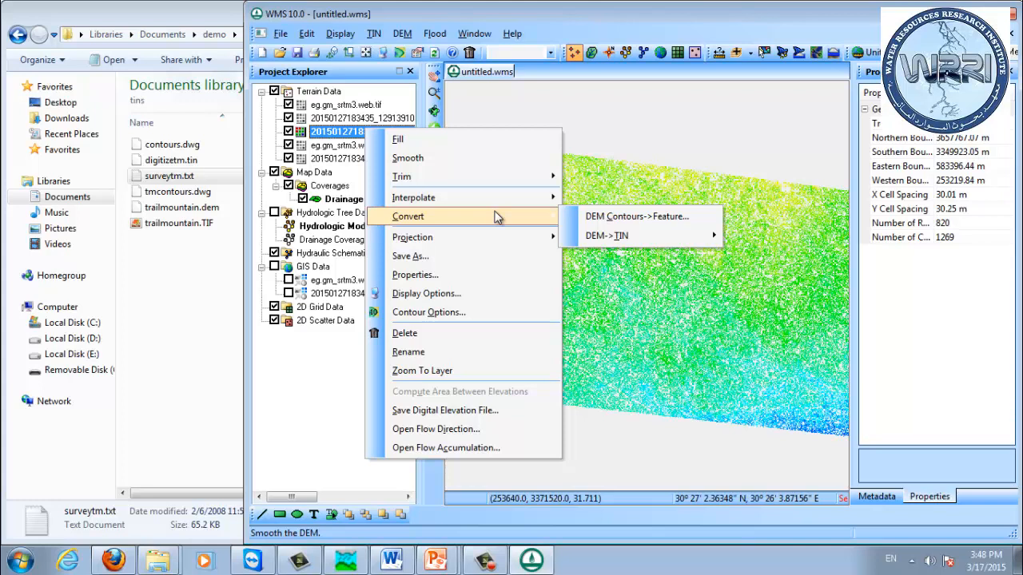
left_click(303, 139)
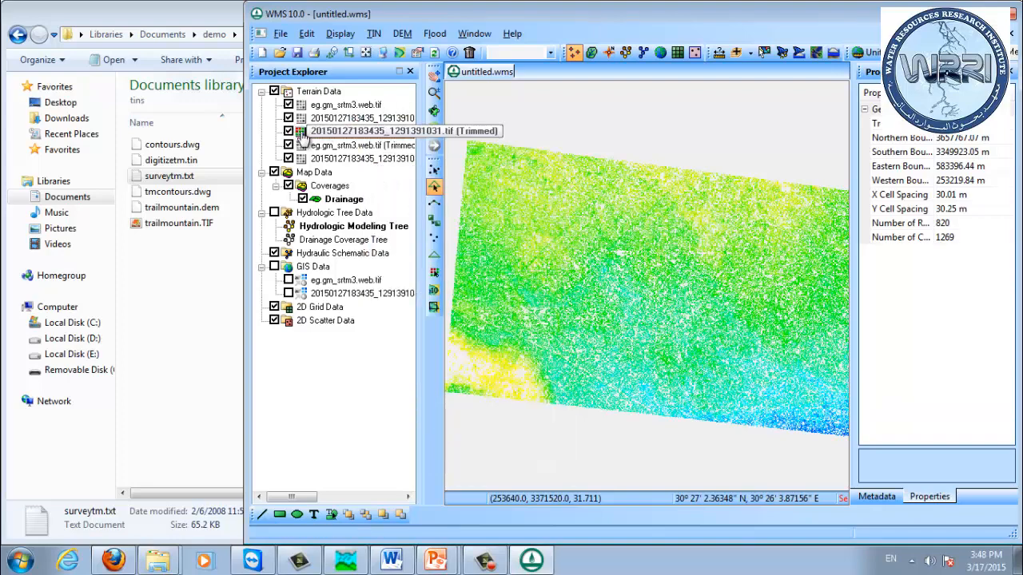
left_click(304, 134)
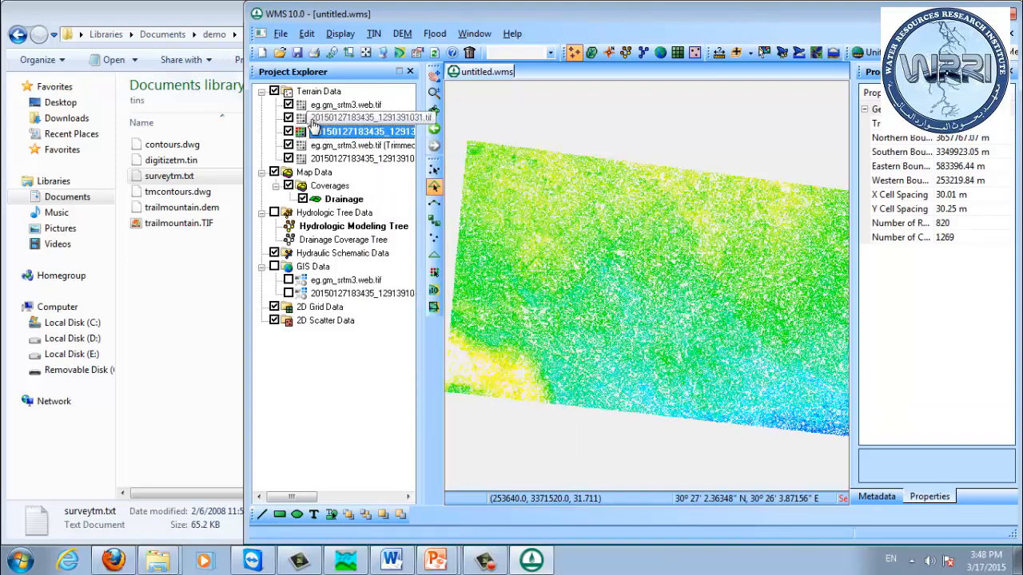
left_click(343, 281)
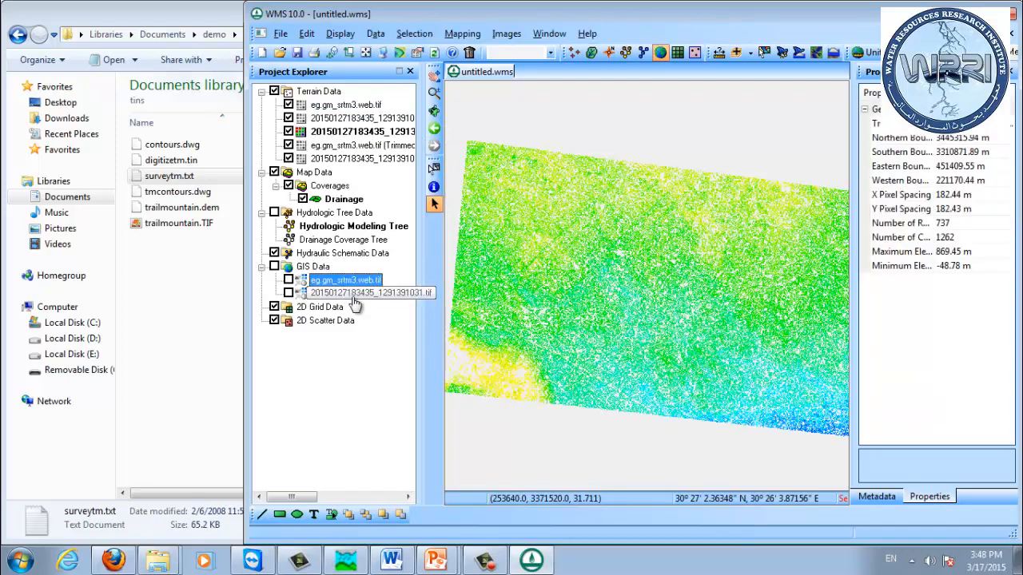
left_click(289, 280)
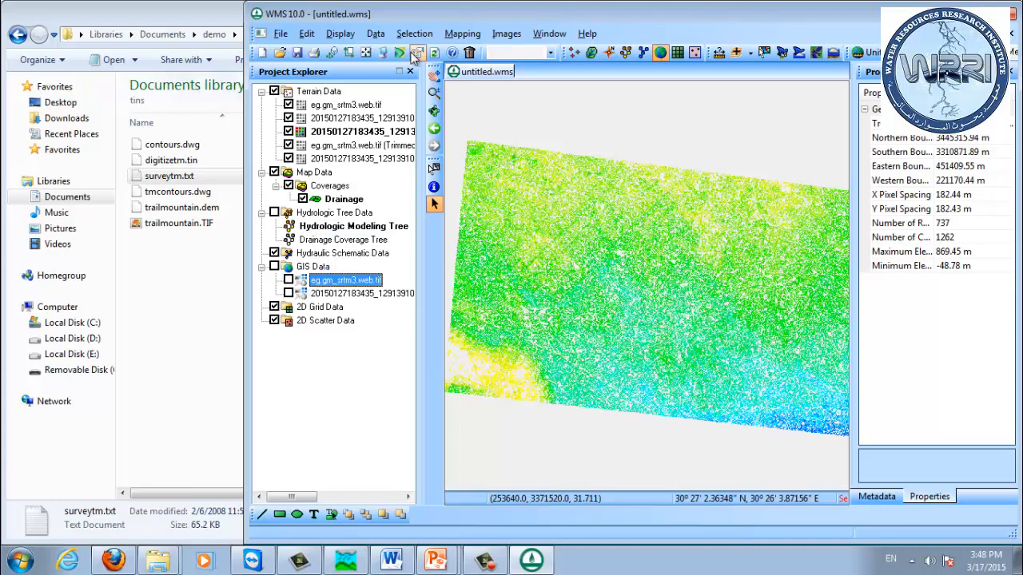
left_click(314, 93)
right_click(314, 92)
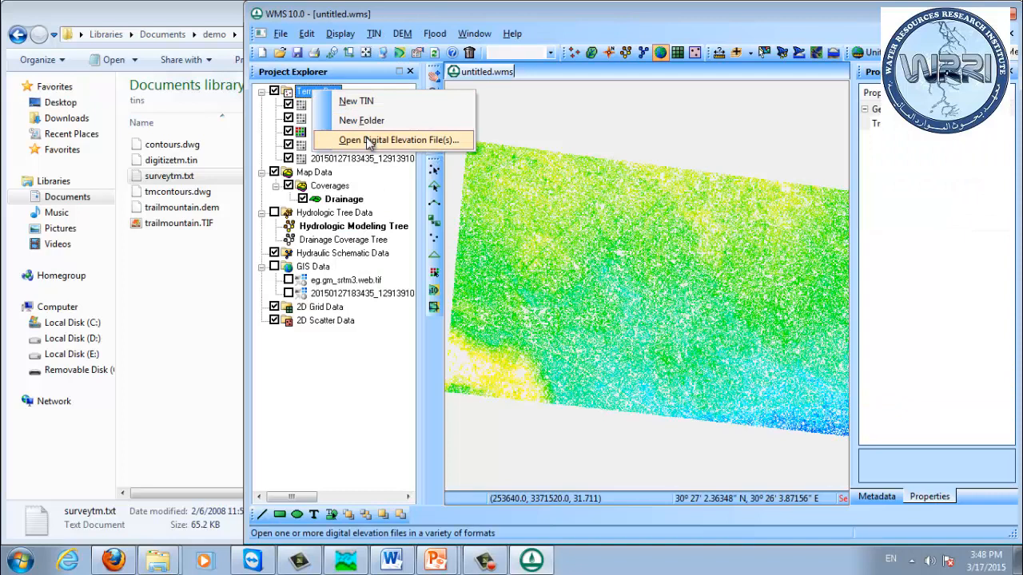
left_click(366, 7)
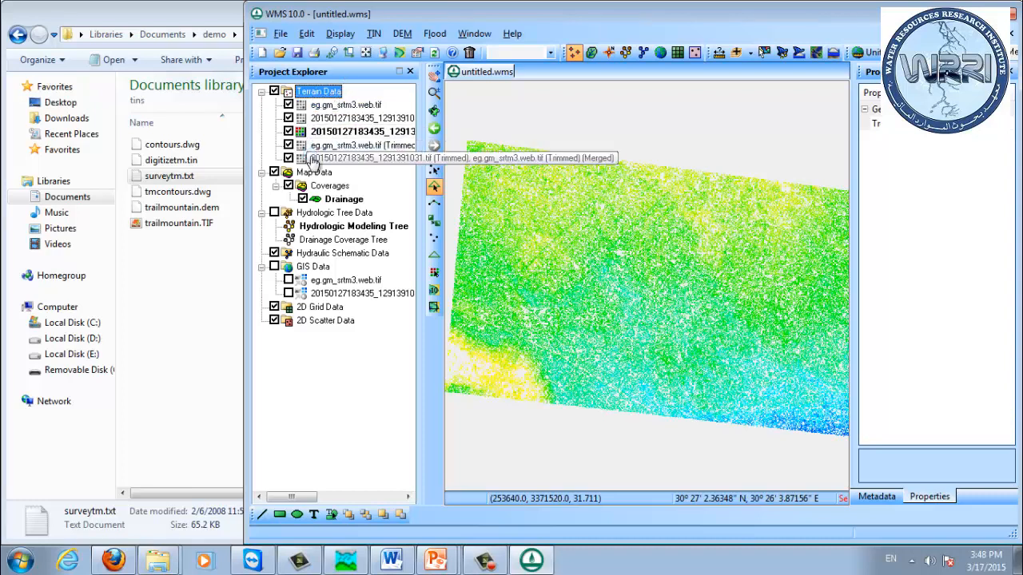
left_click(307, 133)
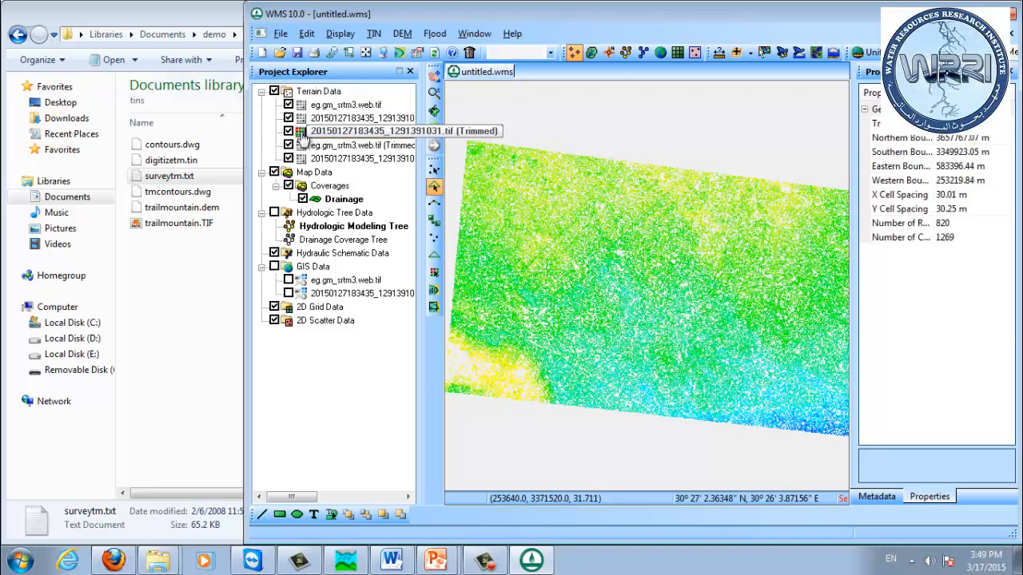
left_click(305, 149)
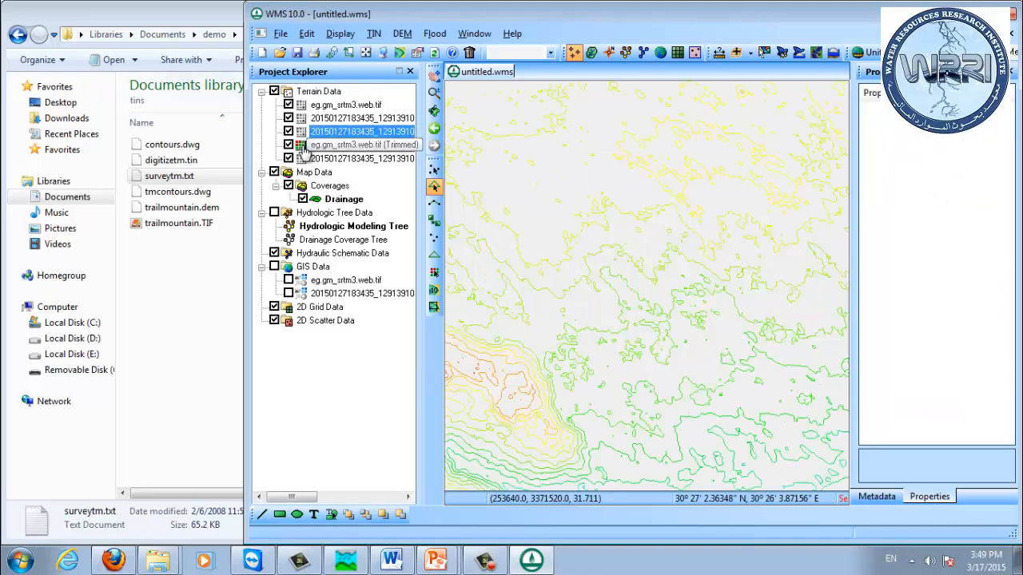
left_click(306, 147, "ctrl")
right_click(307, 149)
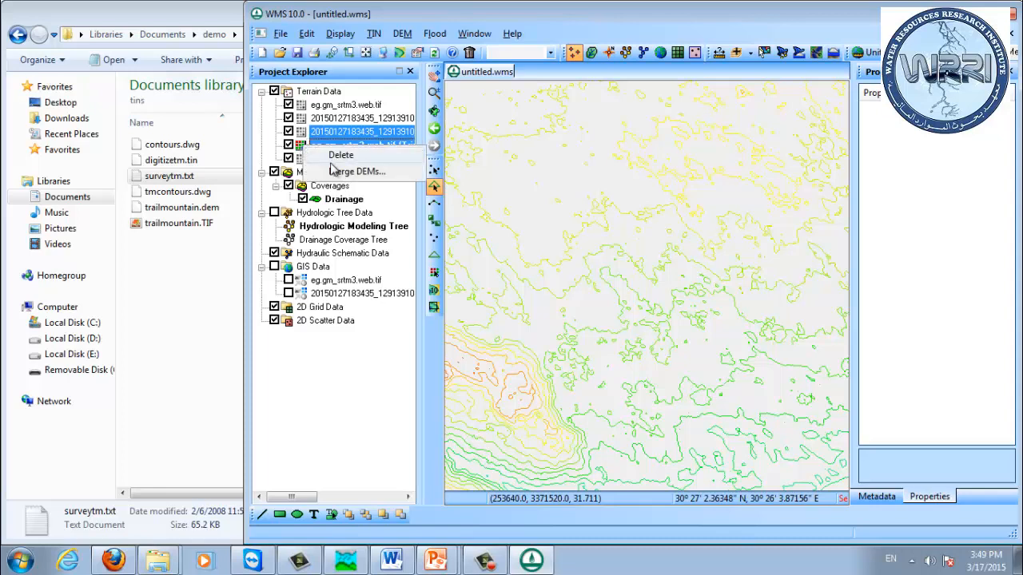
left_click(336, 172)
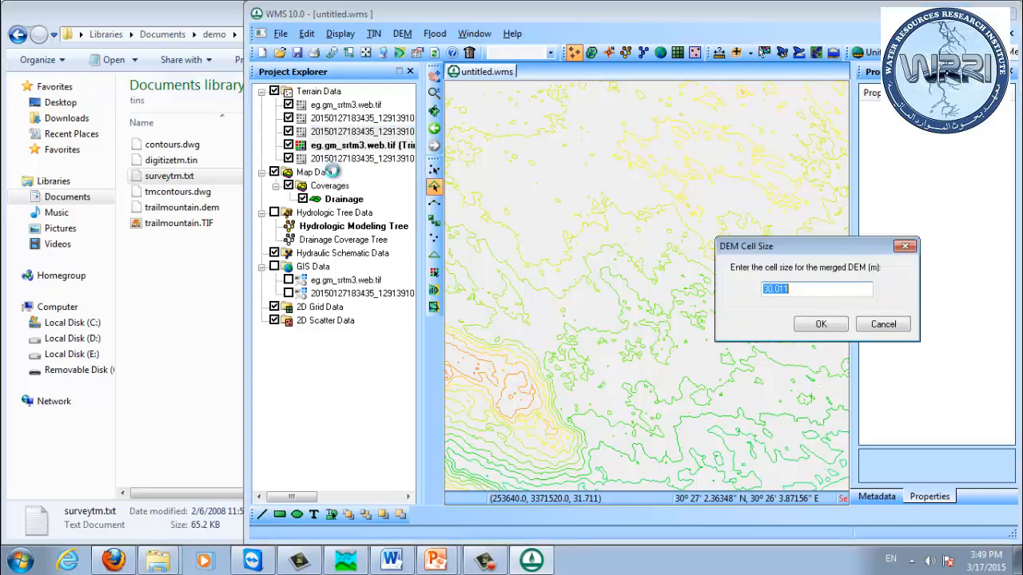
left_click_drag(770, 249, 627, 216)
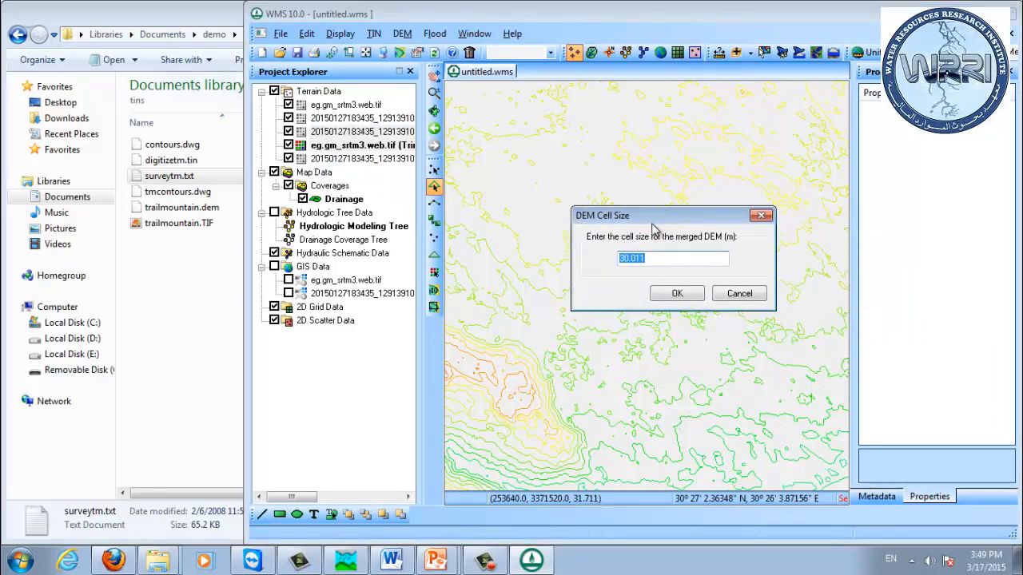
left_click(669, 261)
left_click_drag(669, 260, 567, 252)
left_click_drag(658, 258, 620, 262)
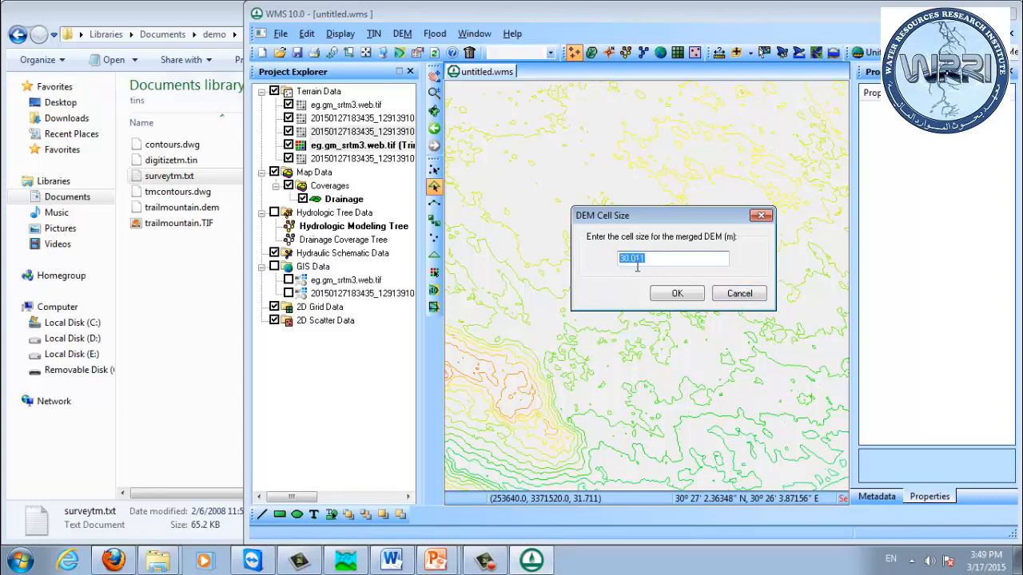
left_click(755, 299)
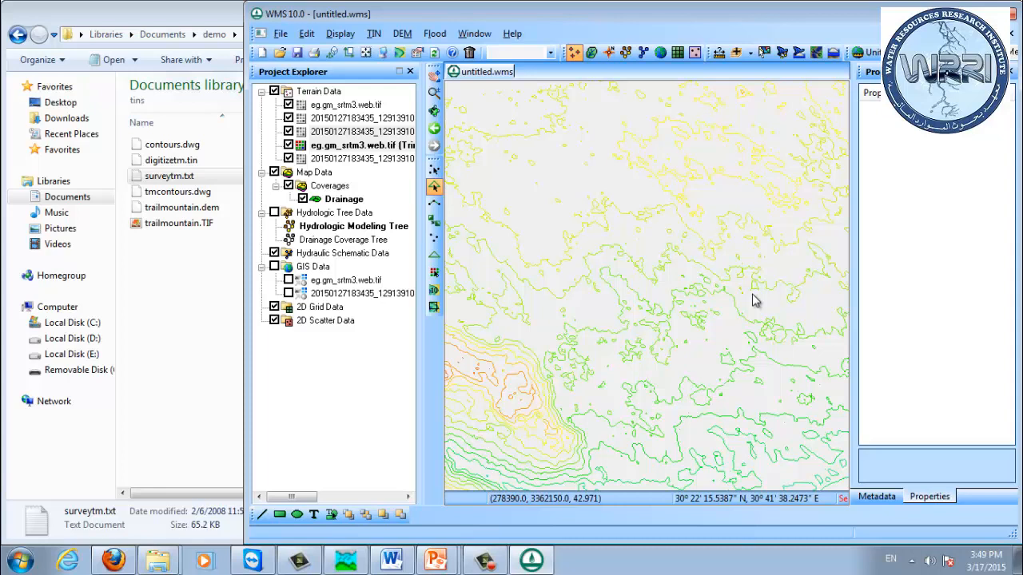
right_click(387, 145)
left_click(436, 171)
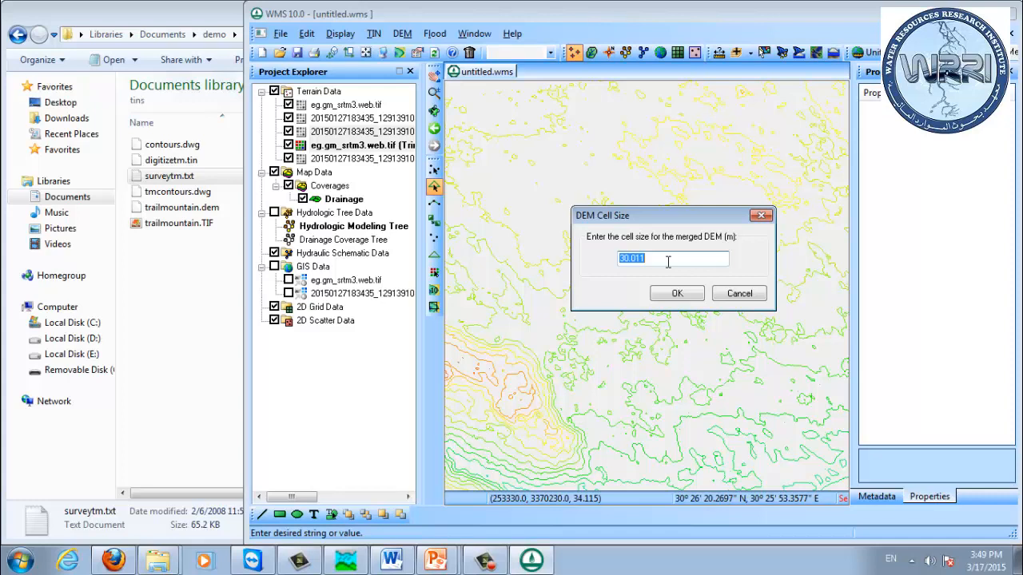
left_click(748, 295)
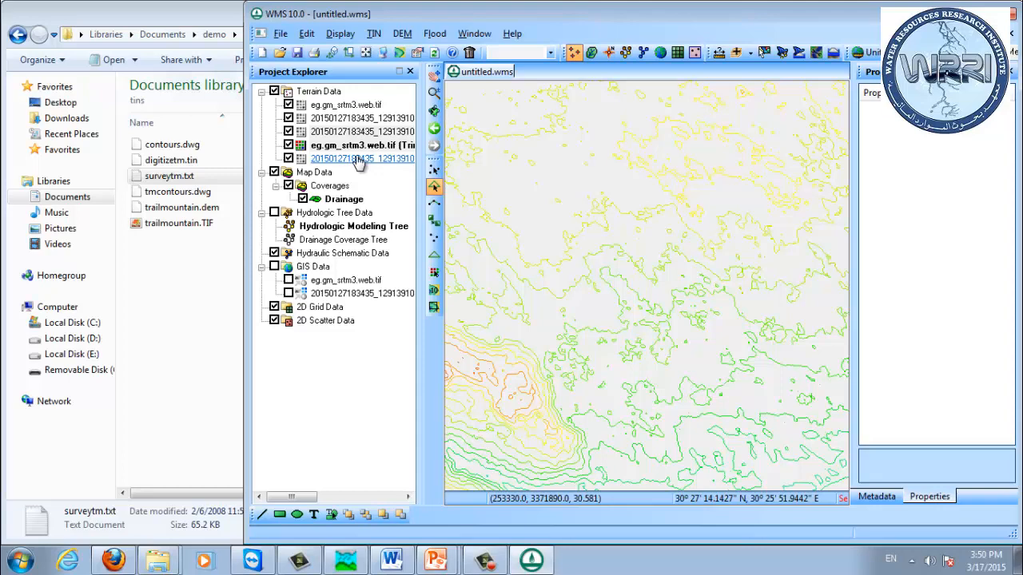
left_click(360, 131)
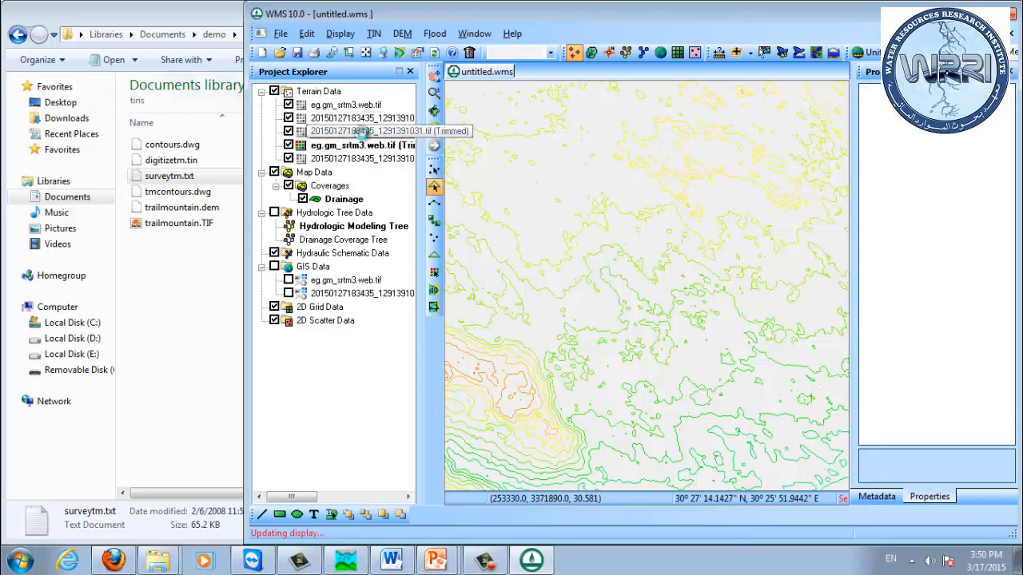
left_click(363, 146, "ctrl")
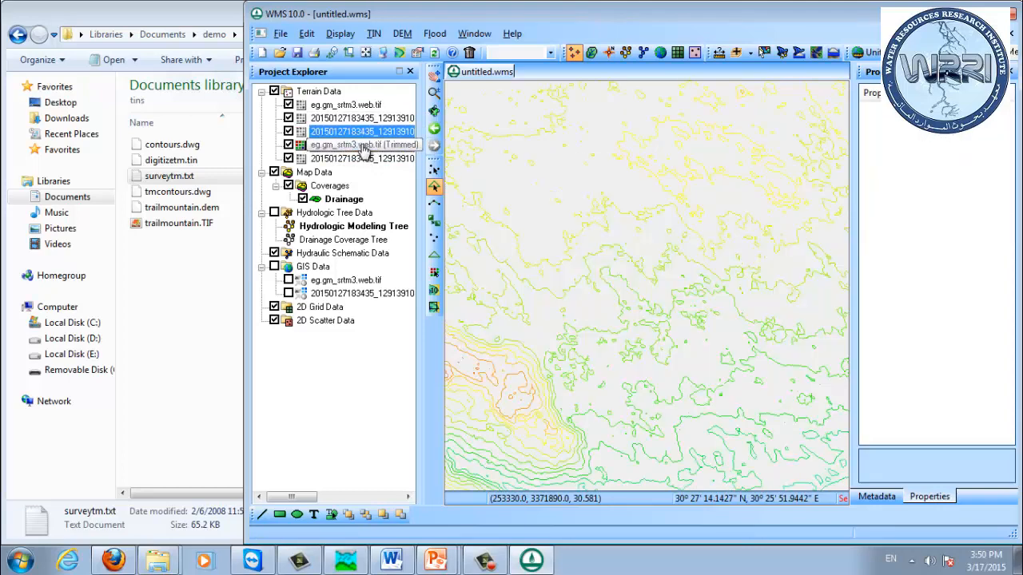
right_click(388, 145)
left_click(420, 165)
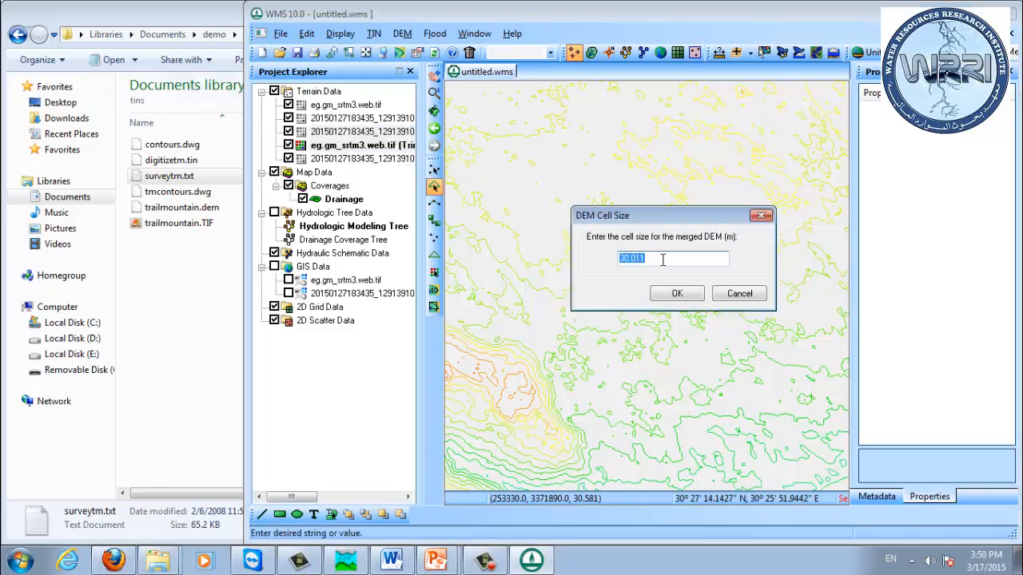
left_click_drag(663, 259, 491, 241)
left_click(722, 295)
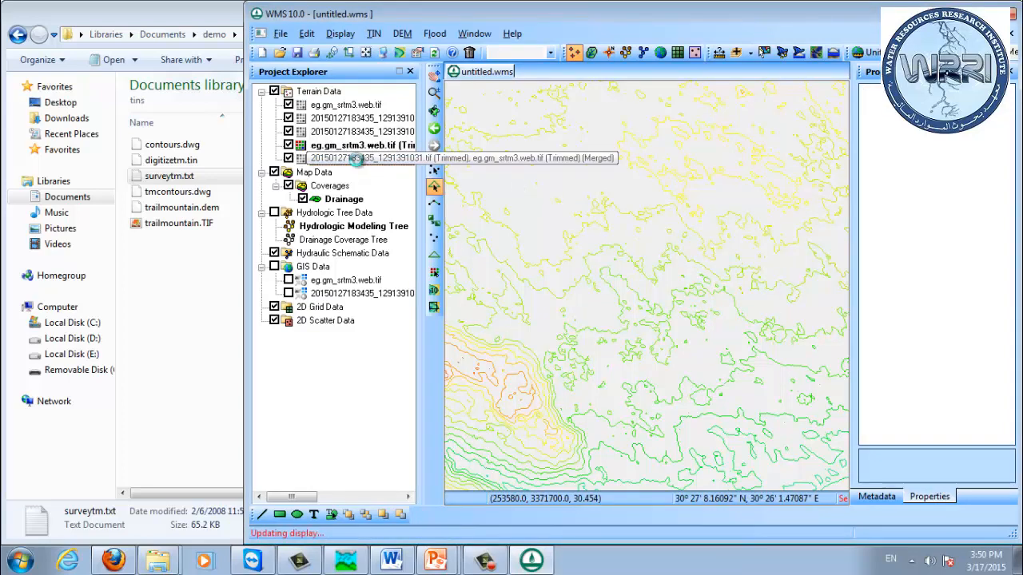
Step: Activate the merged DEM and examine its points and a single cell's elevation near the northwest corner of the ASTER area
left_click(357, 158)
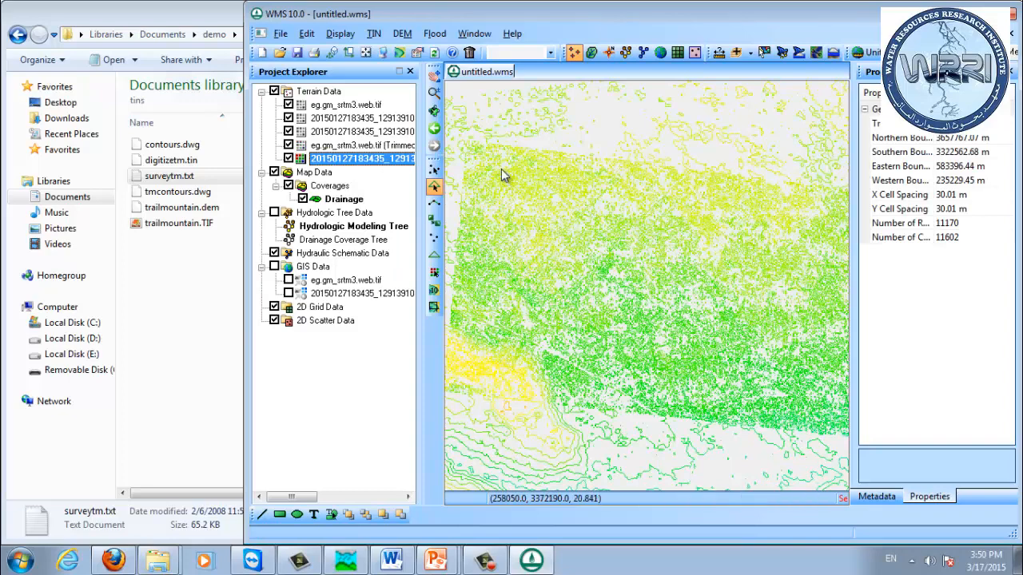
left_click_drag(476, 160, 527, 188)
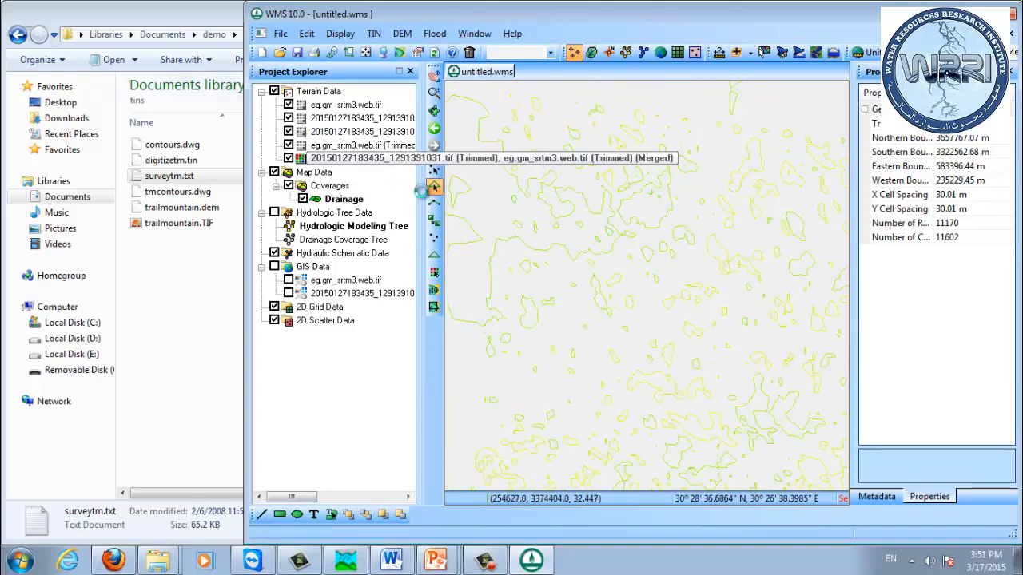
left_click(434, 272)
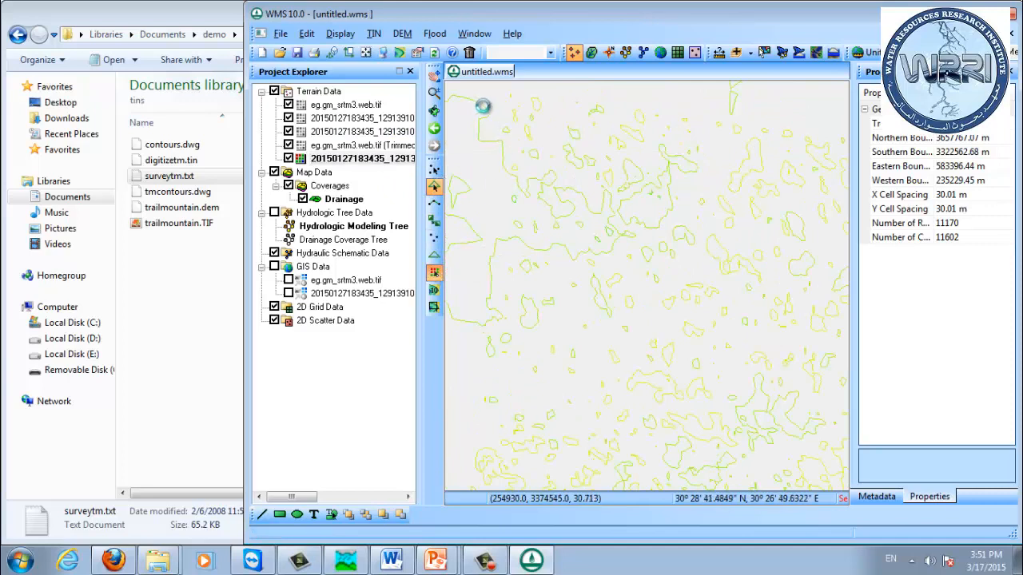
left_click_drag(563, 170, 588, 187)
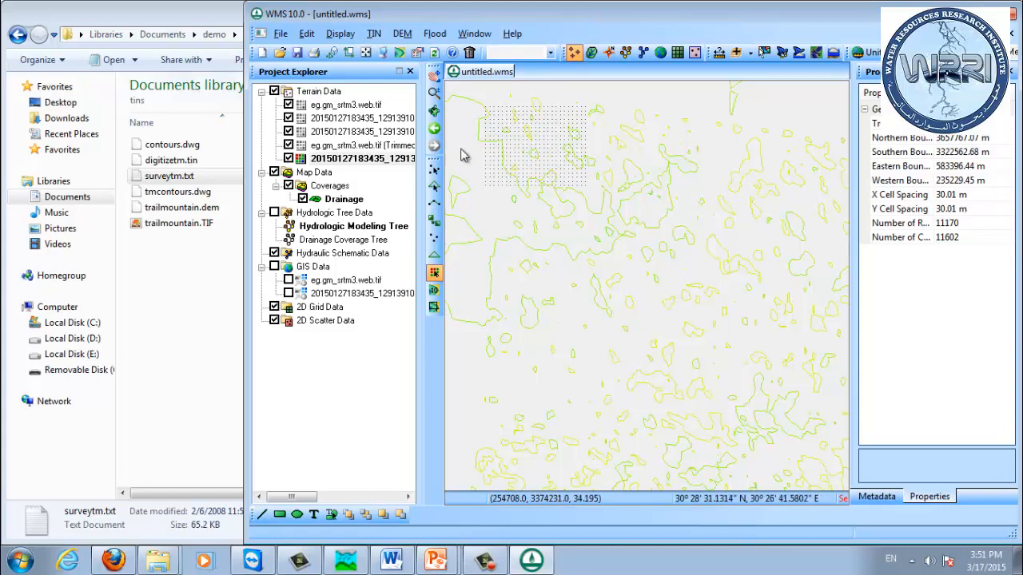
left_click(577, 154)
left_click(577, 154)
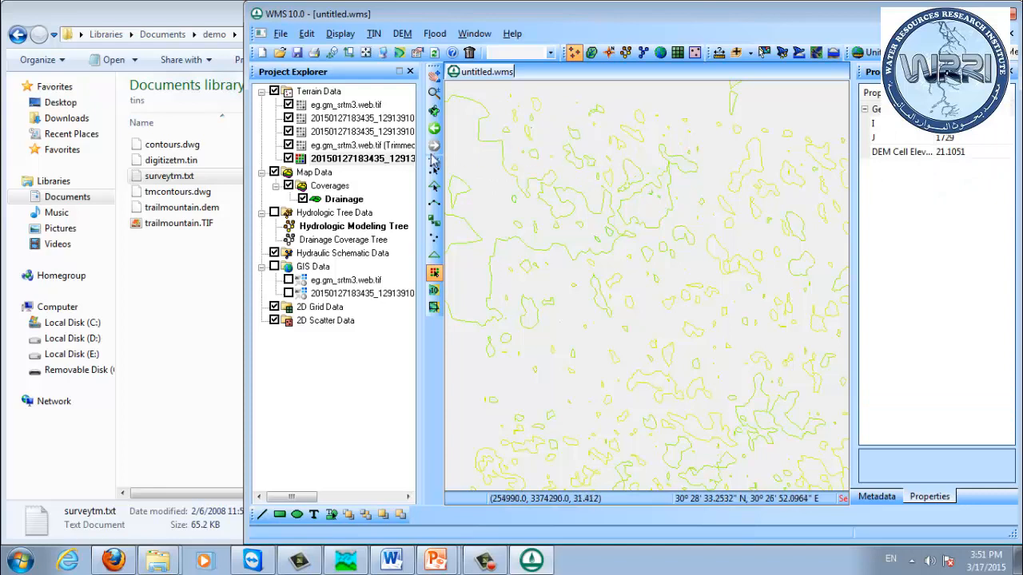
Step: Convert the trimmed ASTER DEM to a filtered TIN with filter rank 5, triangulating the new TIN and keeping the DEM
right_click(358, 137)
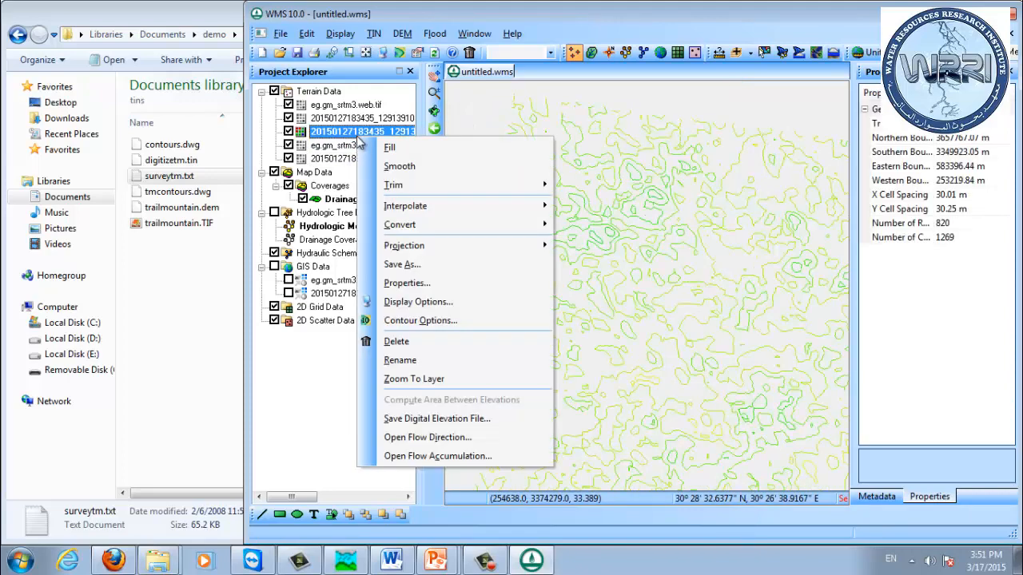
mouse_move(443, 227)
mouse_move(608, 242)
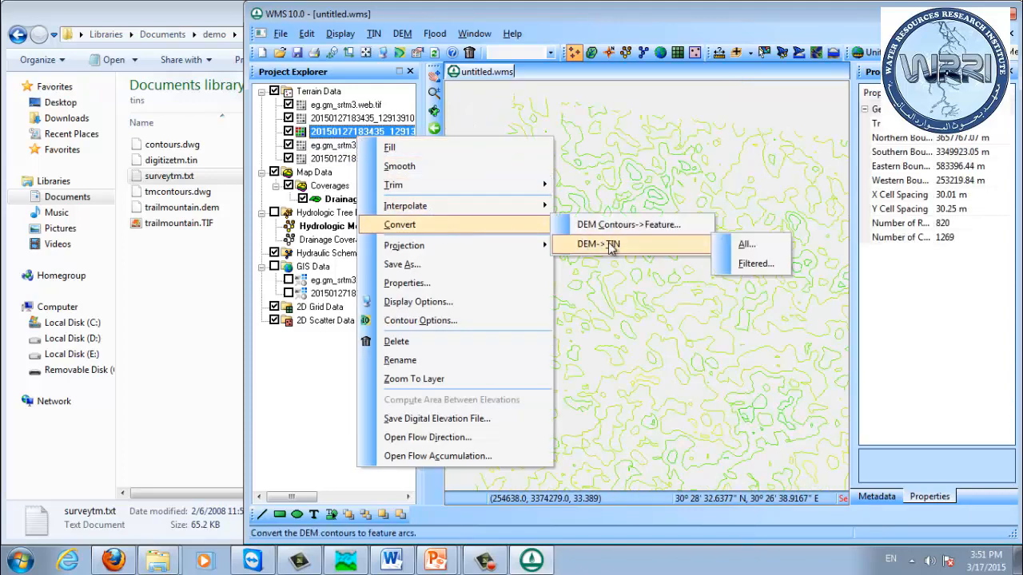
left_click(754, 263)
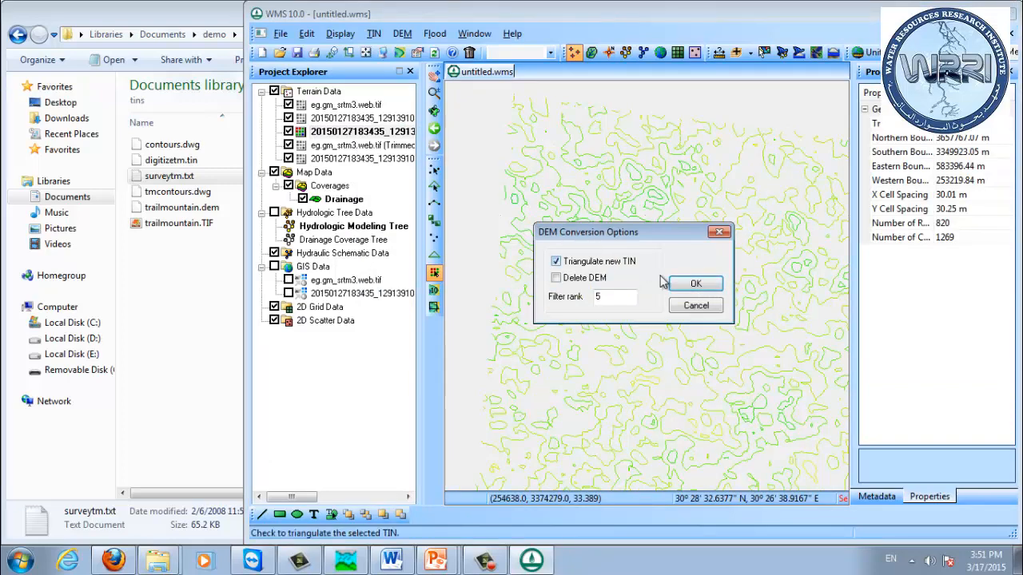
left_click(693, 285)
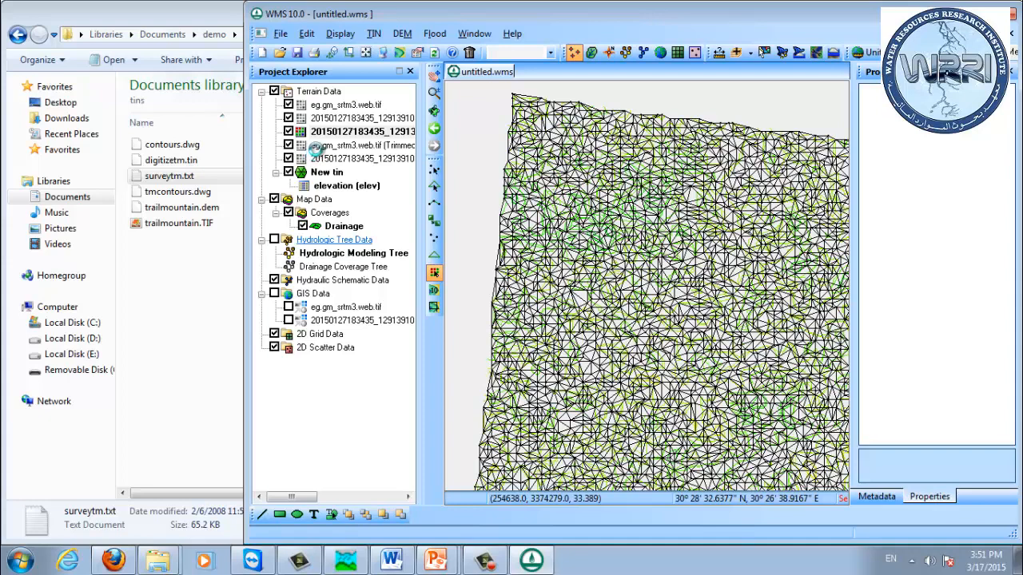
Step: Delete the untrimmed ASTER DEM and the untrimmed eg.gm_srtm3.web.tif DEM from the terrain data
left_click(316, 146)
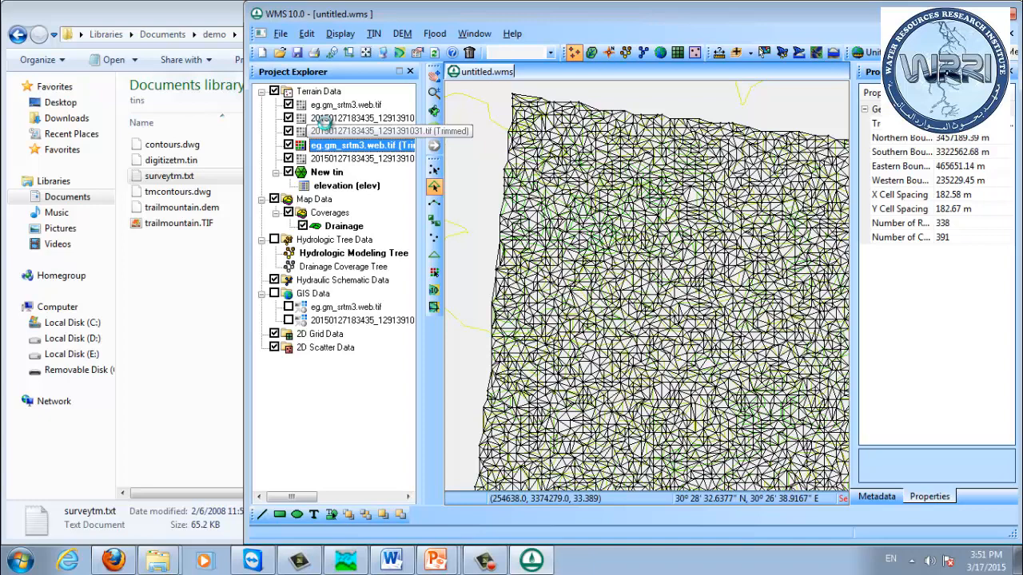
left_click(323, 118)
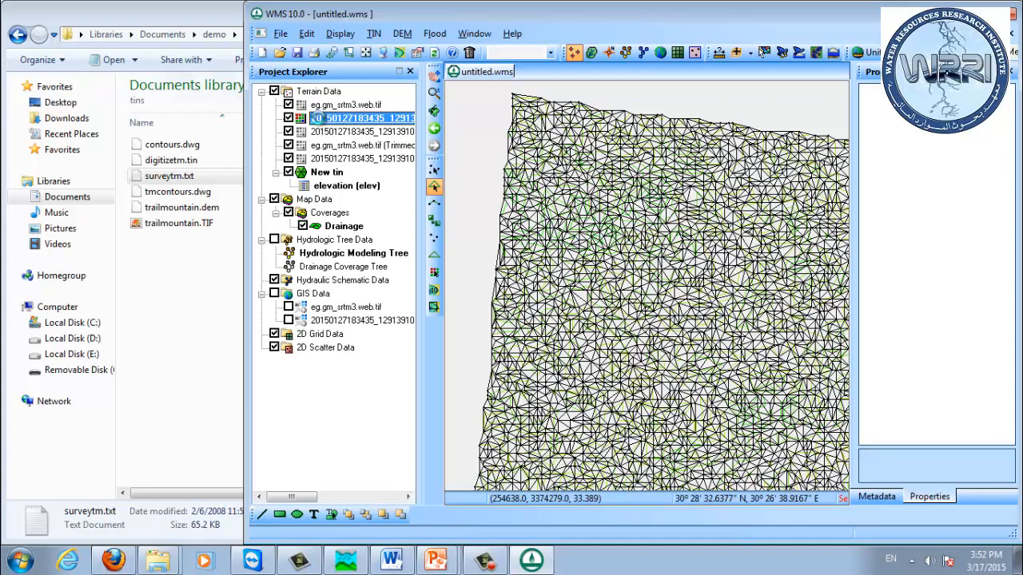
right_click(318, 119)
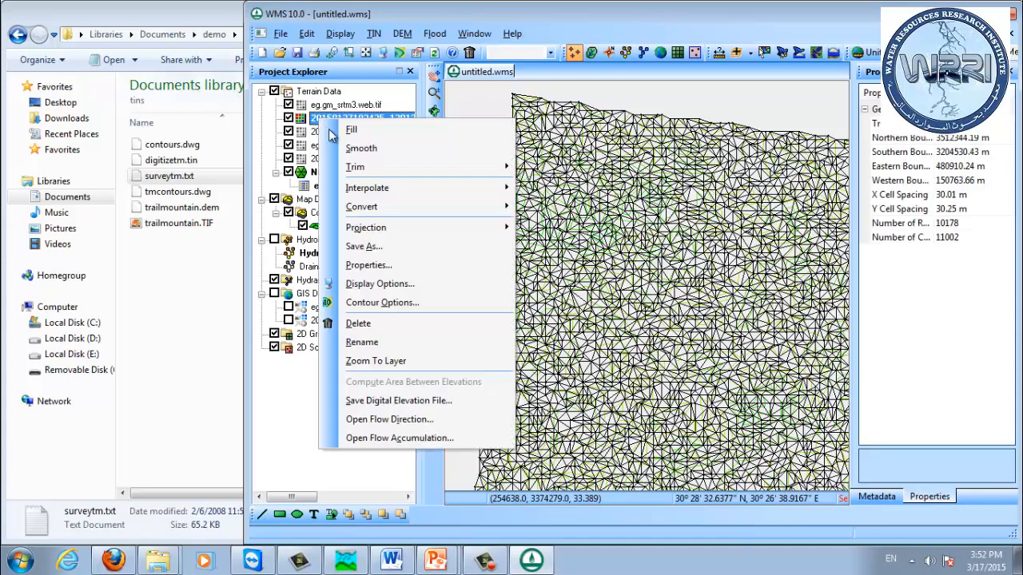
left_click(359, 323)
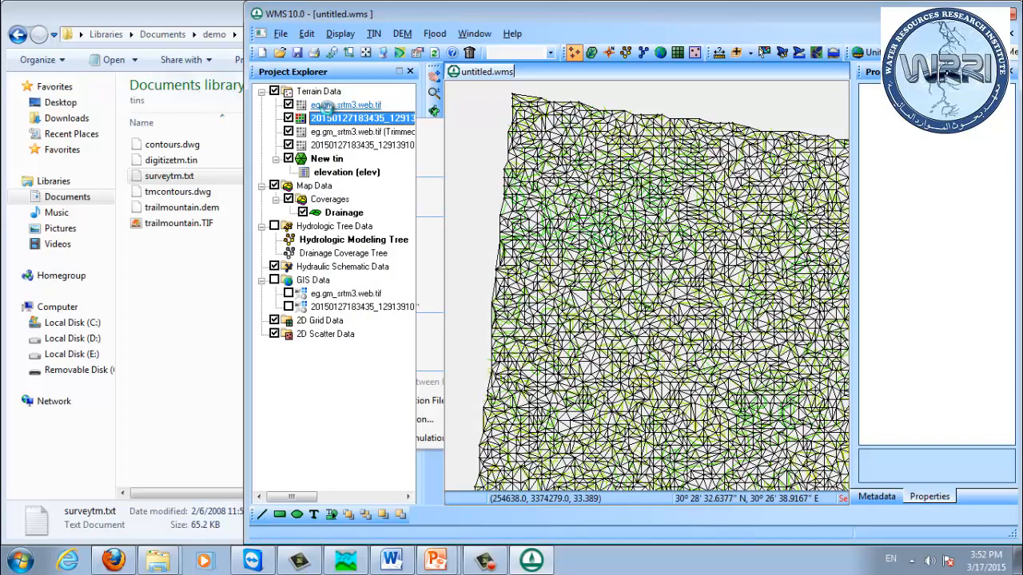
left_click(328, 106)
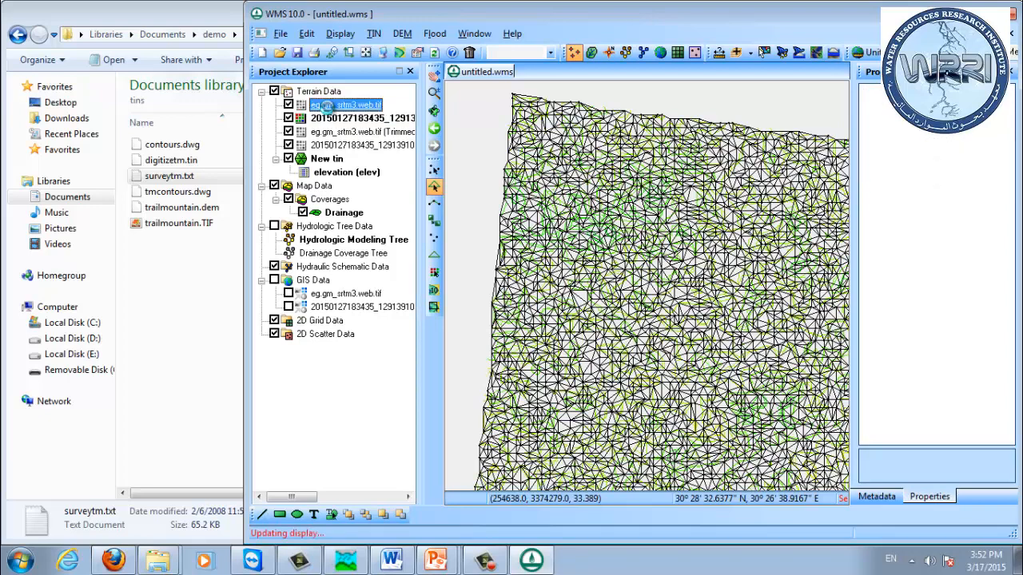
right_click(328, 107)
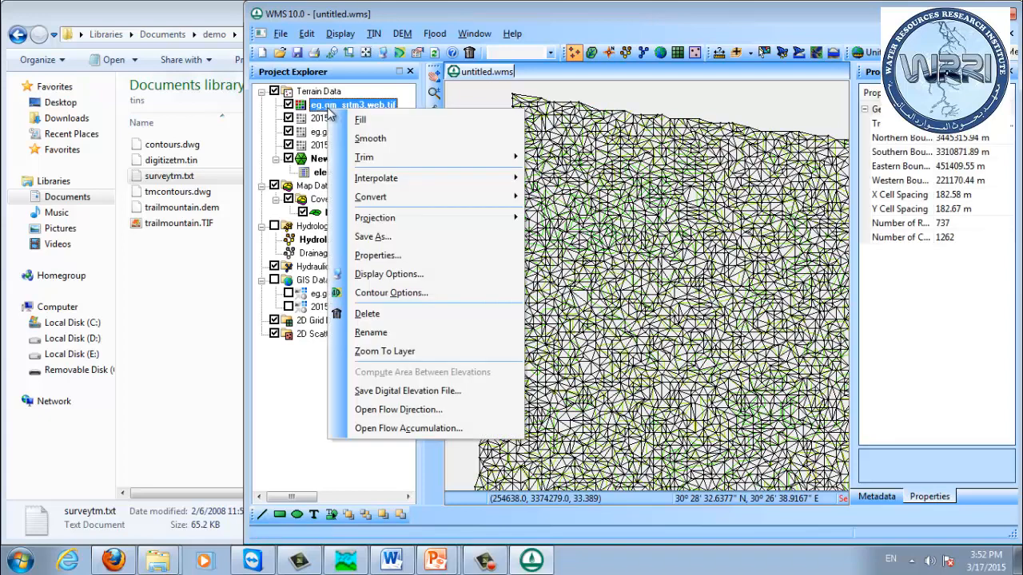
left_click(369, 314)
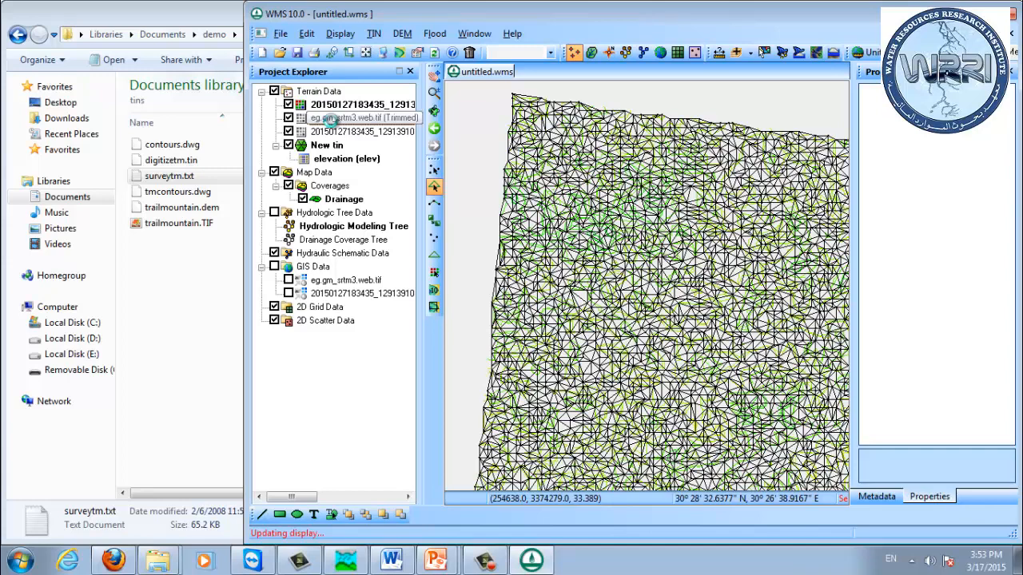
Step: Convert the trimmed eg.gm_srtm3.web.tif DEM to a filtered TIN
right_click(332, 121)
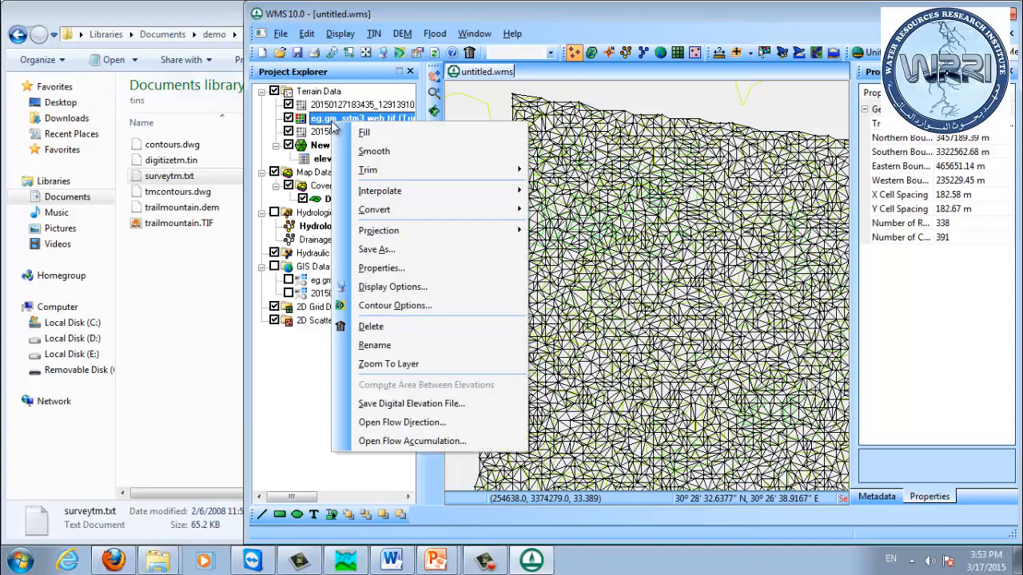
mouse_move(417, 209)
mouse_move(591, 229)
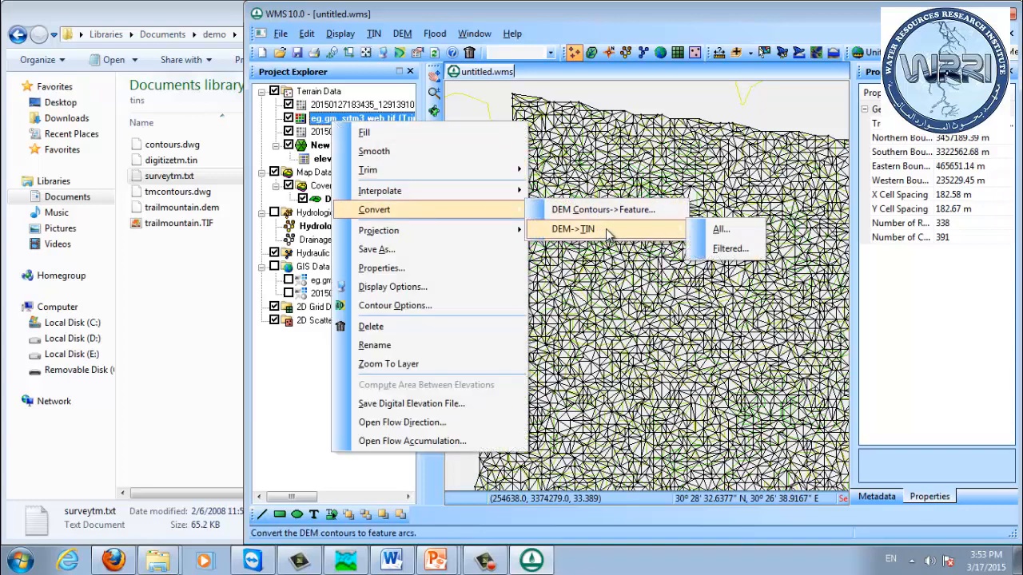
left_click(729, 248)
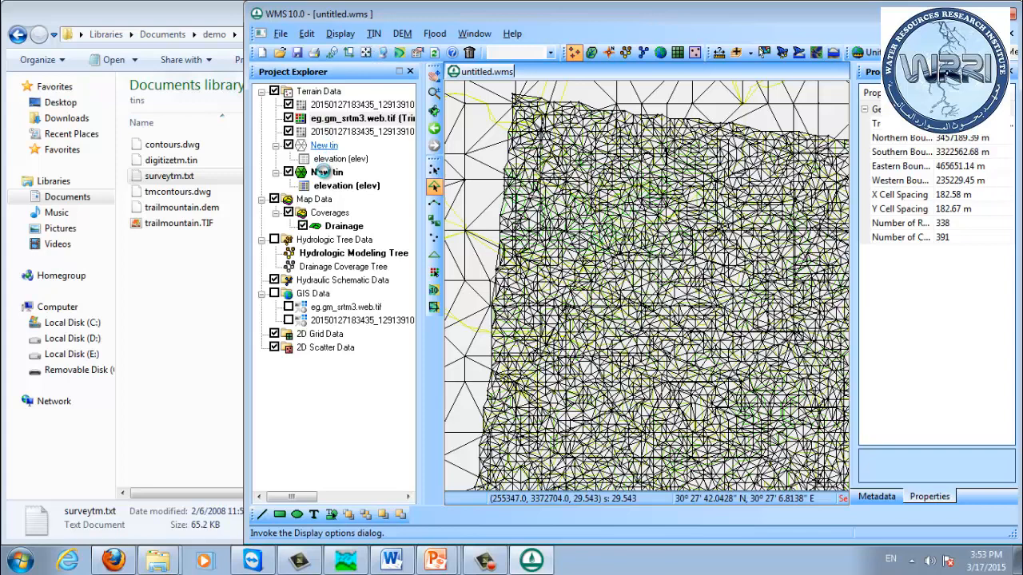
Step: Turn off the display of TIN unlocked vertices and triangles, leaving TIN contours and boundaries on
left_click(322, 171)
left_click(384, 52)
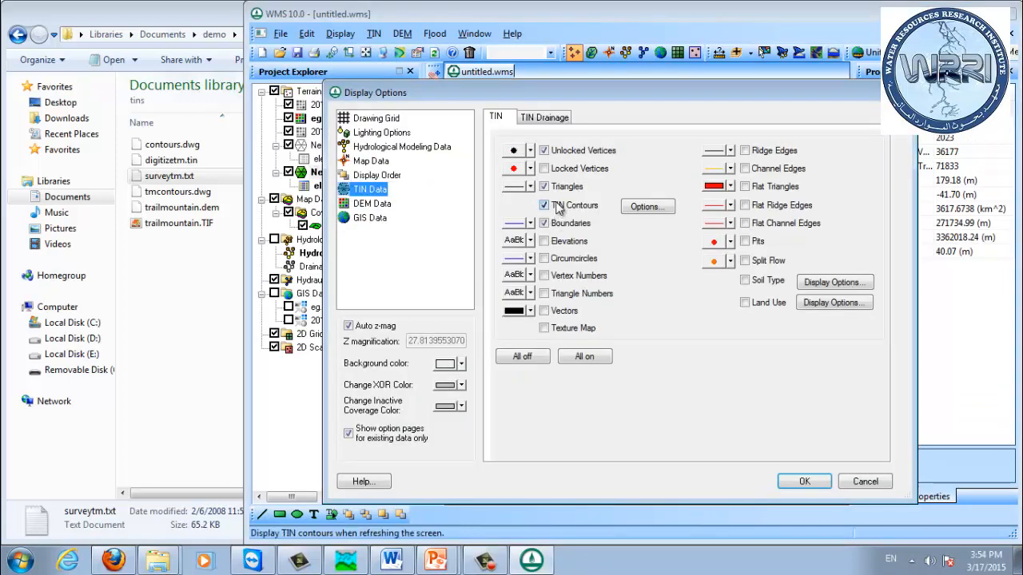
left_click(564, 188)
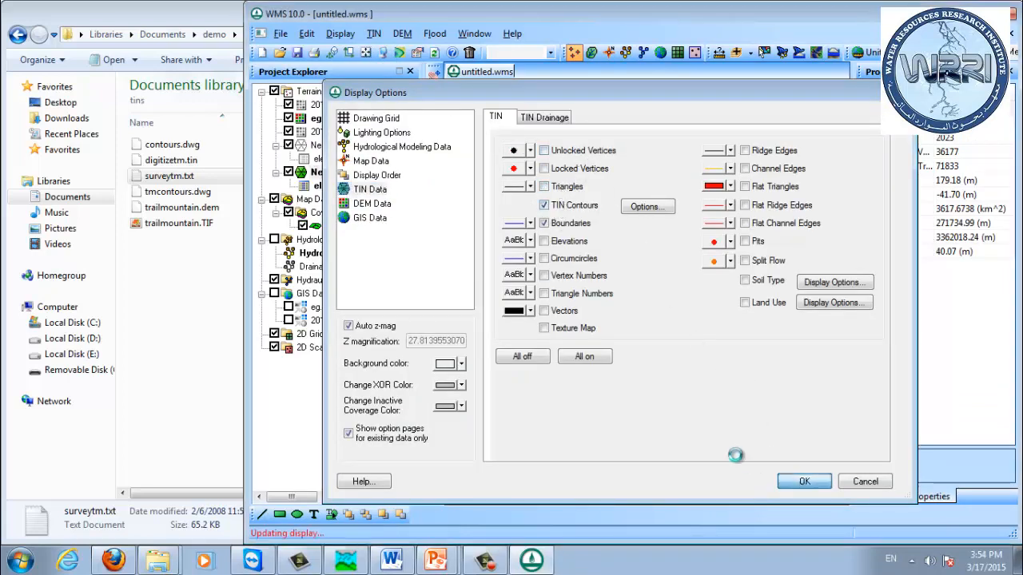
left_click(804, 481)
Step: Rename the TIN made from the trimmed SRTM DEM as LowerResolution
right_click(319, 173)
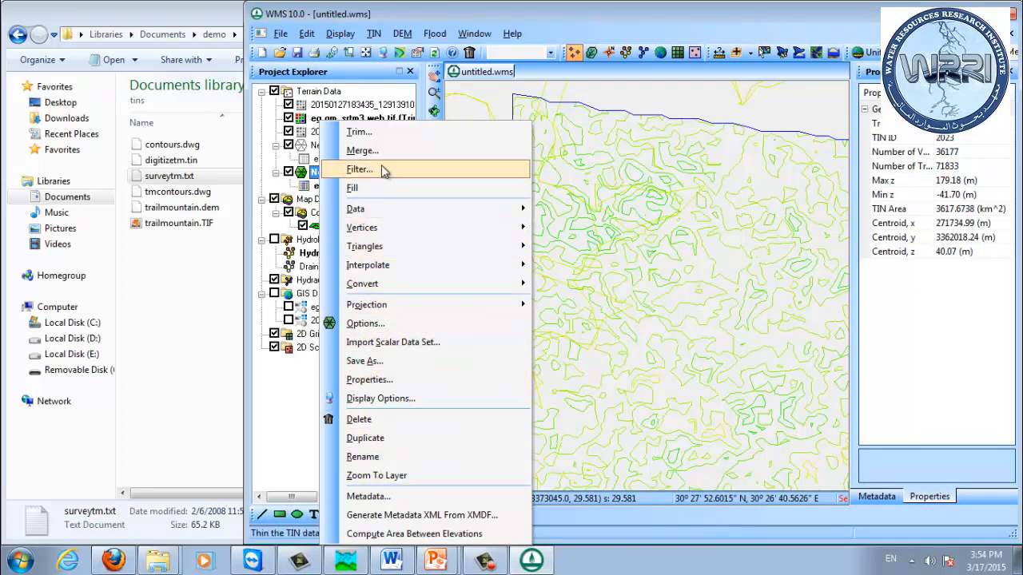
left_click(393, 456)
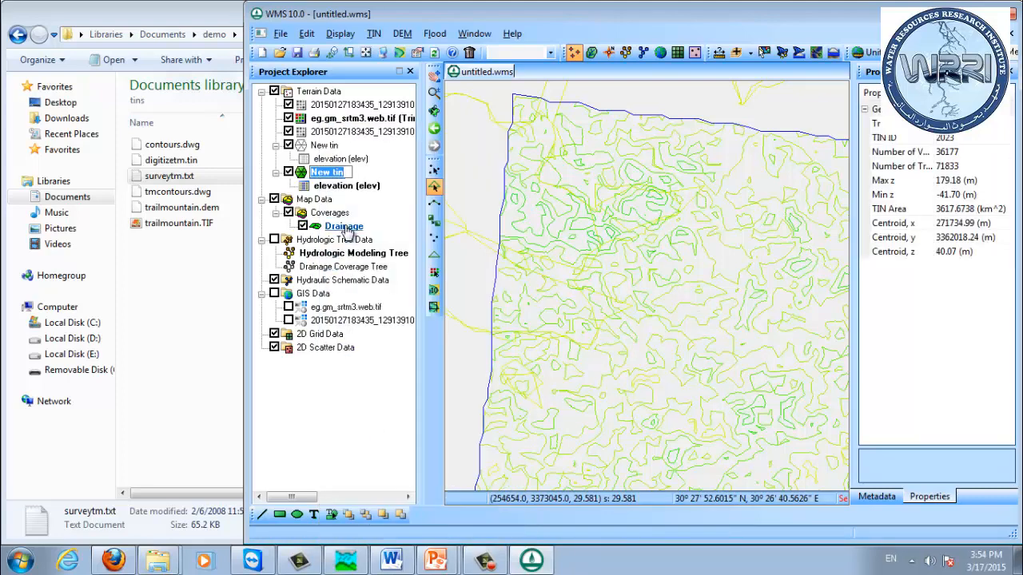
type("LowerResolution")
key("Return")
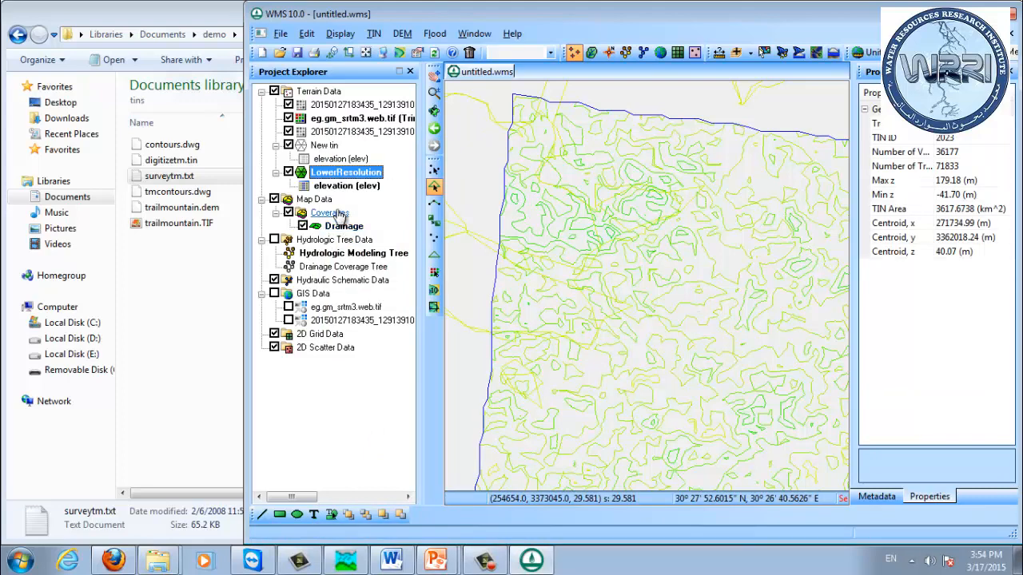
Step: Rename the TIN made from the trimmed ASTER DEM as Higher
left_click(324, 146)
right_click(324, 148)
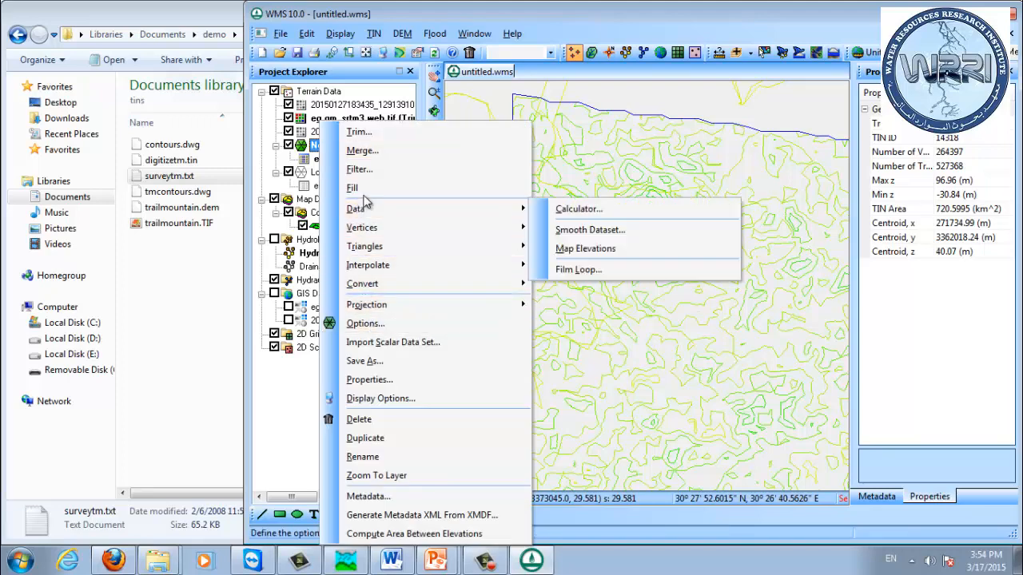
left_click(362, 456)
type("Hige")
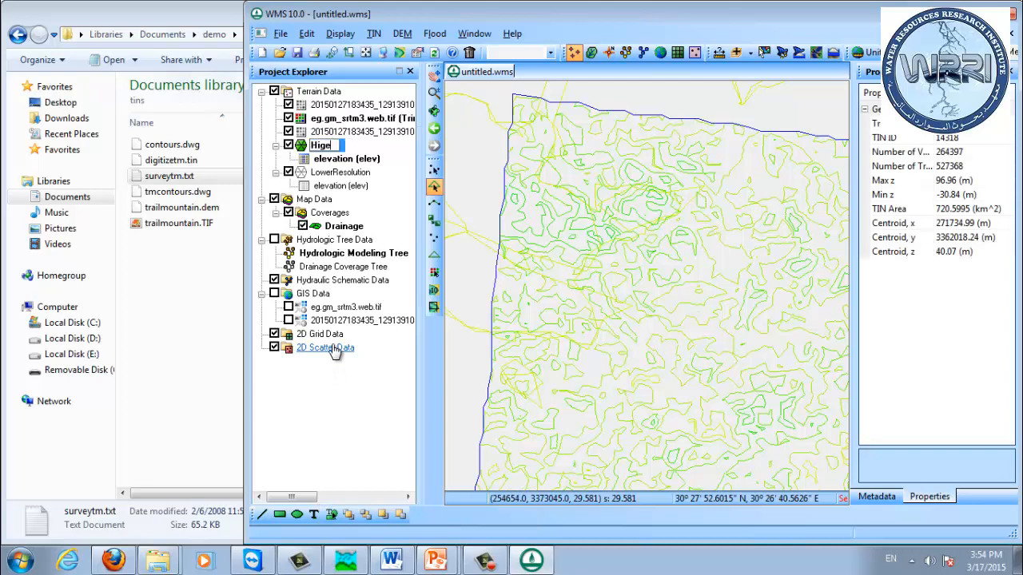
key("BackSpace")
type("her")
key("Return")
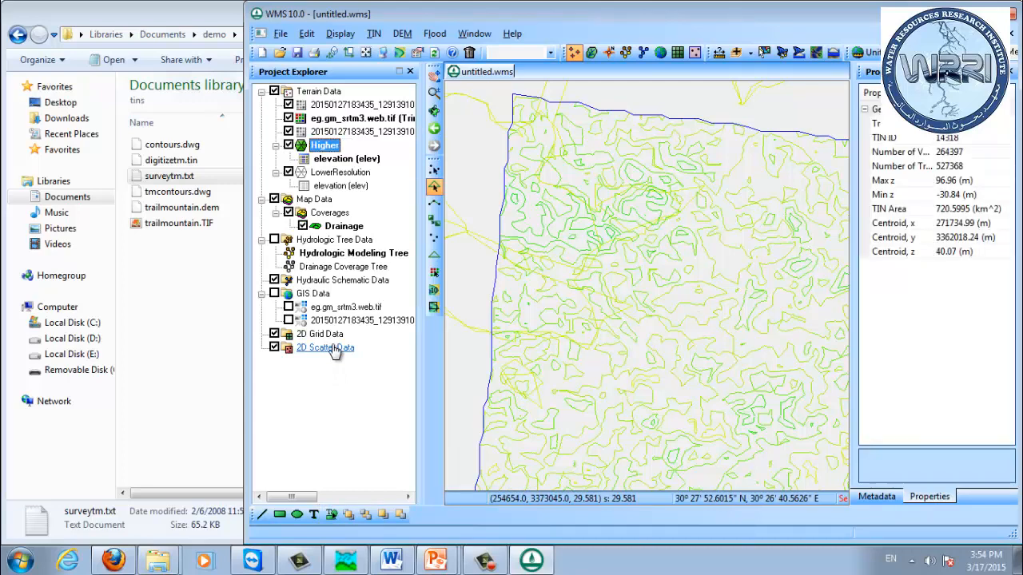
Step: Set up a merge of the LowerResolution and Higher TINs that deletes overlapping regions with the Retriangulate (faster) option
right_click(307, 152)
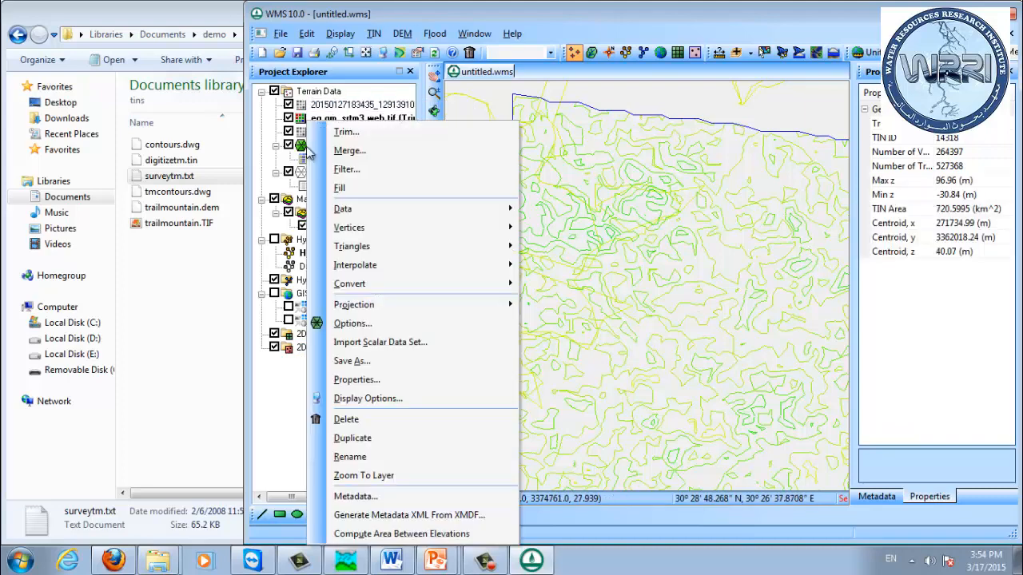
left_click(349, 151)
left_click_drag(583, 144, 805, 201)
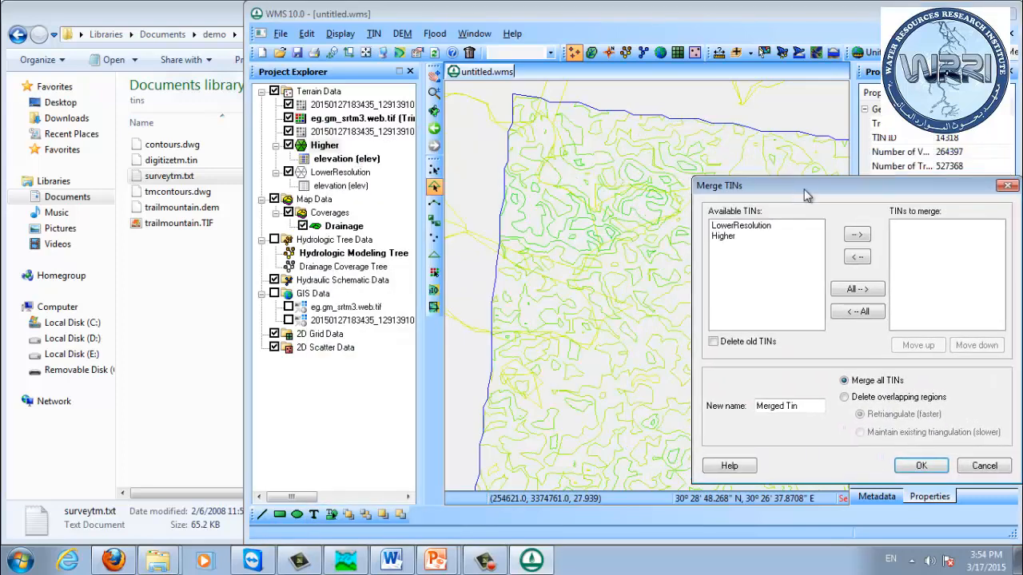
left_click(856, 291)
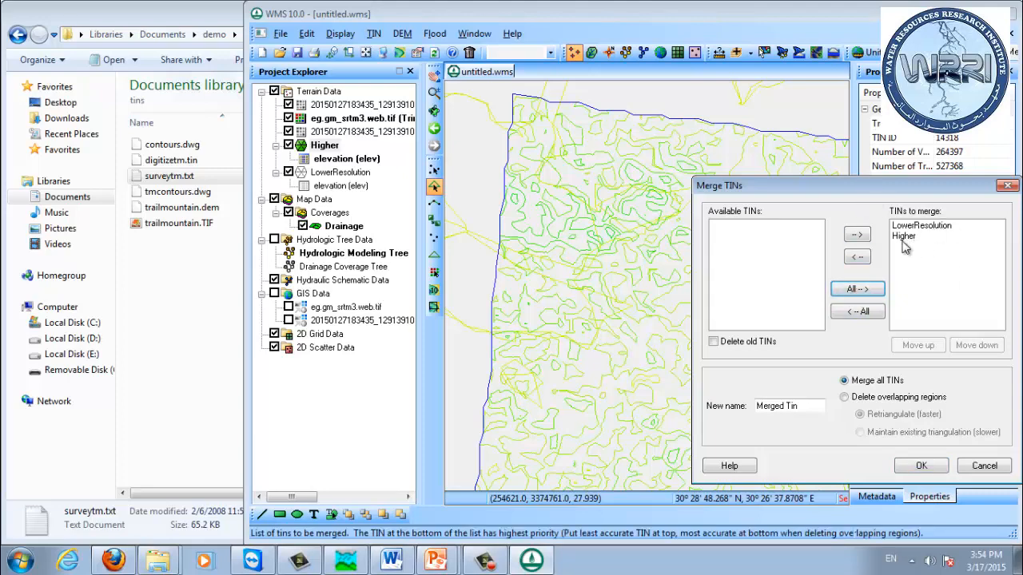
left_click(871, 404)
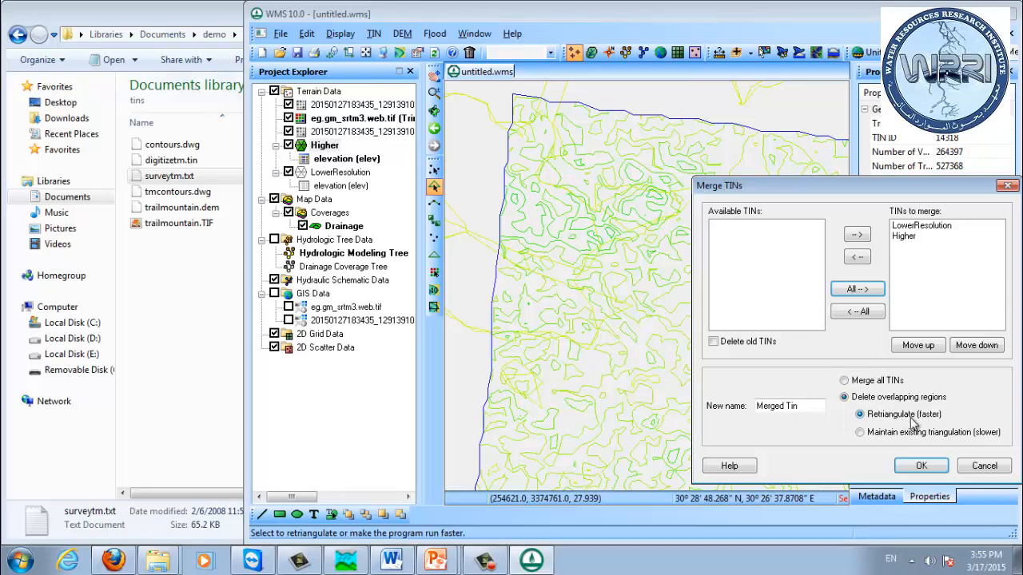
left_click_drag(902, 194, 839, 192)
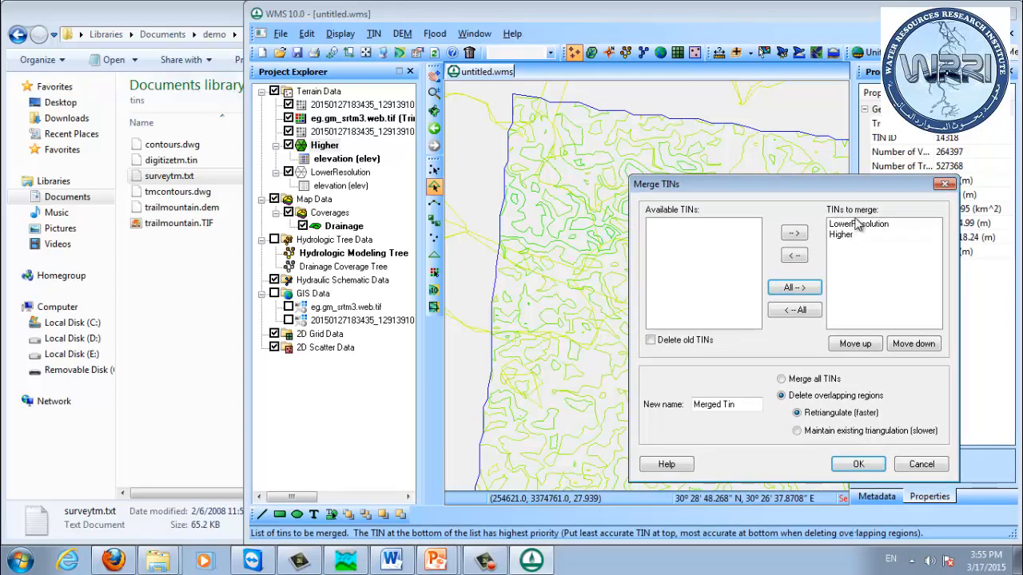
left_click_drag(845, 185, 820, 165)
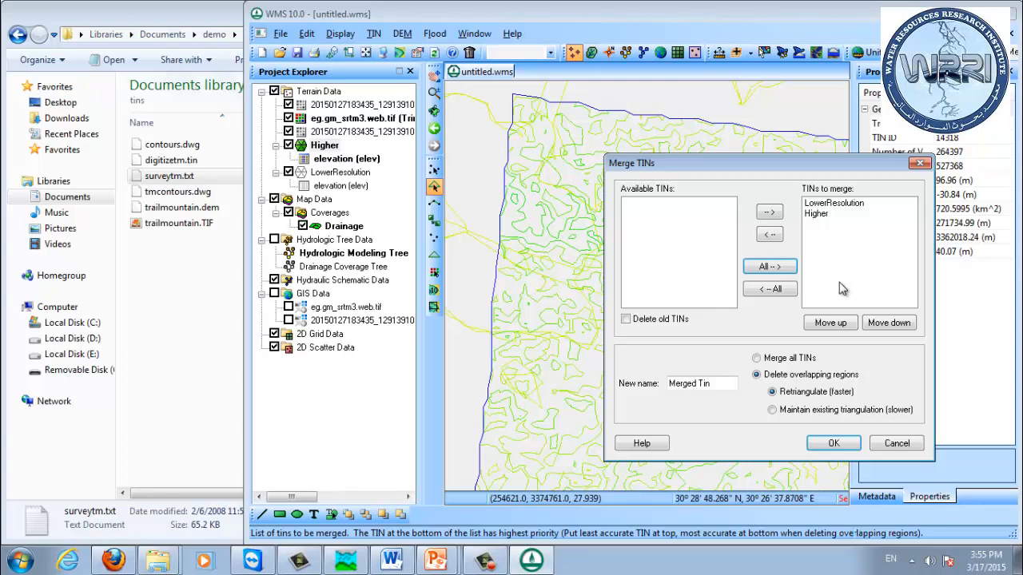
left_click(794, 365)
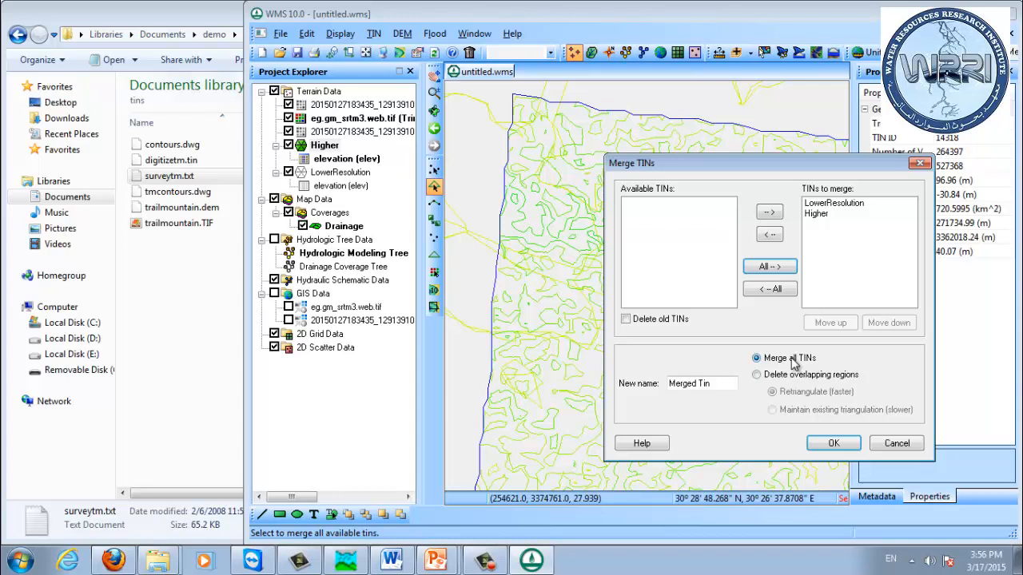
left_click(803, 375)
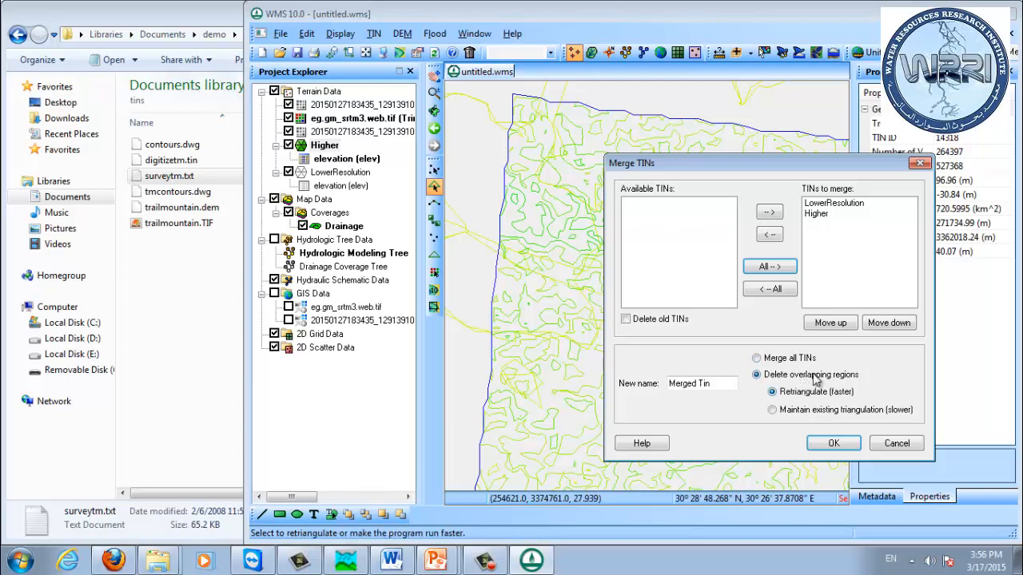
Step: Order the TINs with LowerResolution above Higher, so Higher has priority, and merge them as Merged Tin
left_click_drag(787, 171, 743, 135)
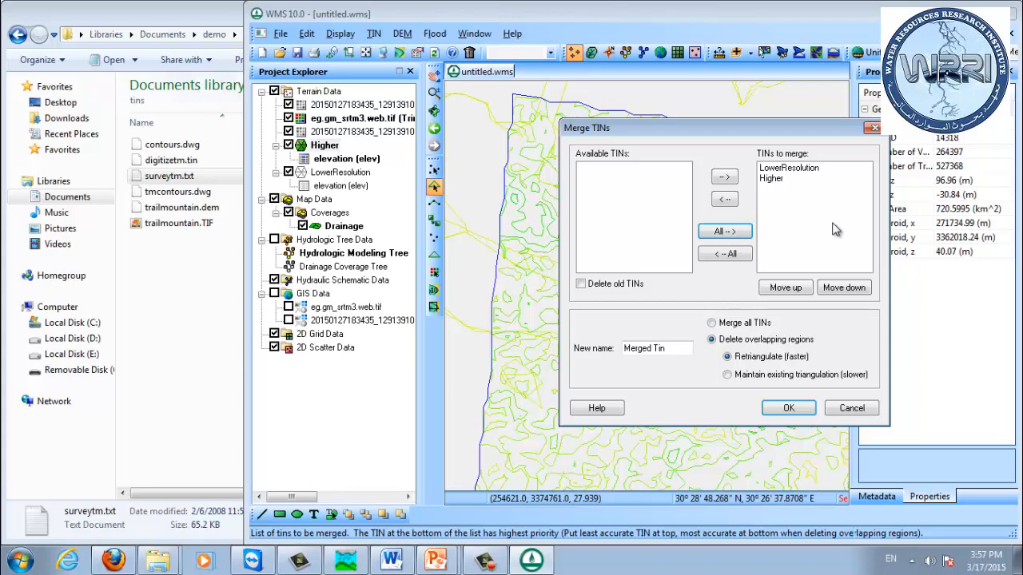
left_click(772, 181)
left_click(786, 170)
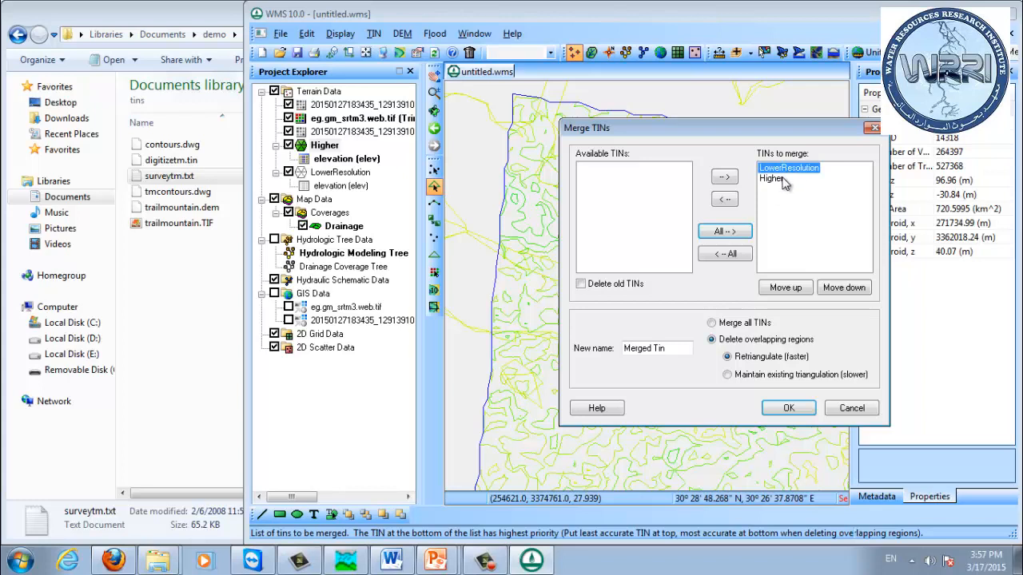
left_click(782, 182)
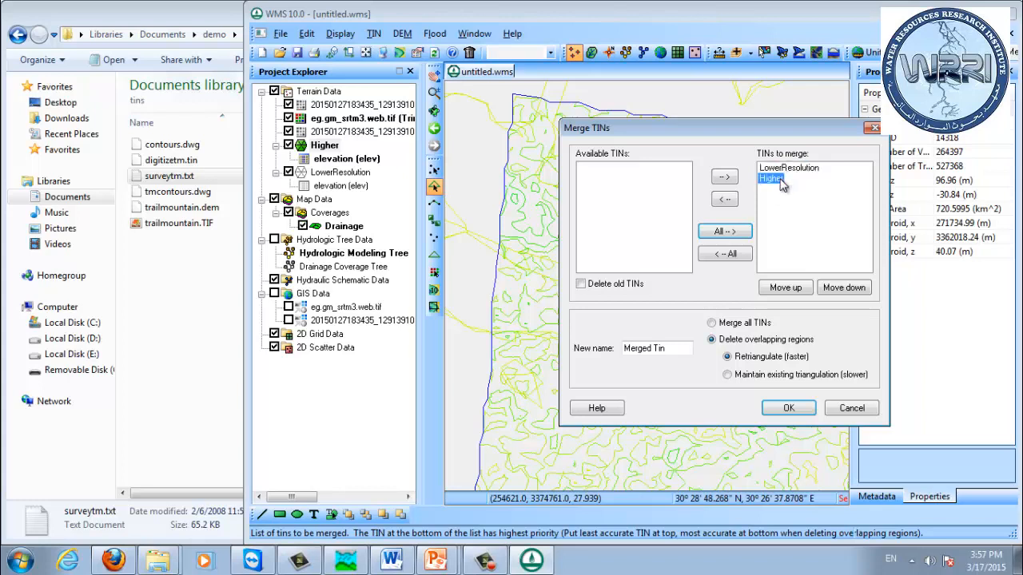
left_click(794, 292)
left_click(846, 286)
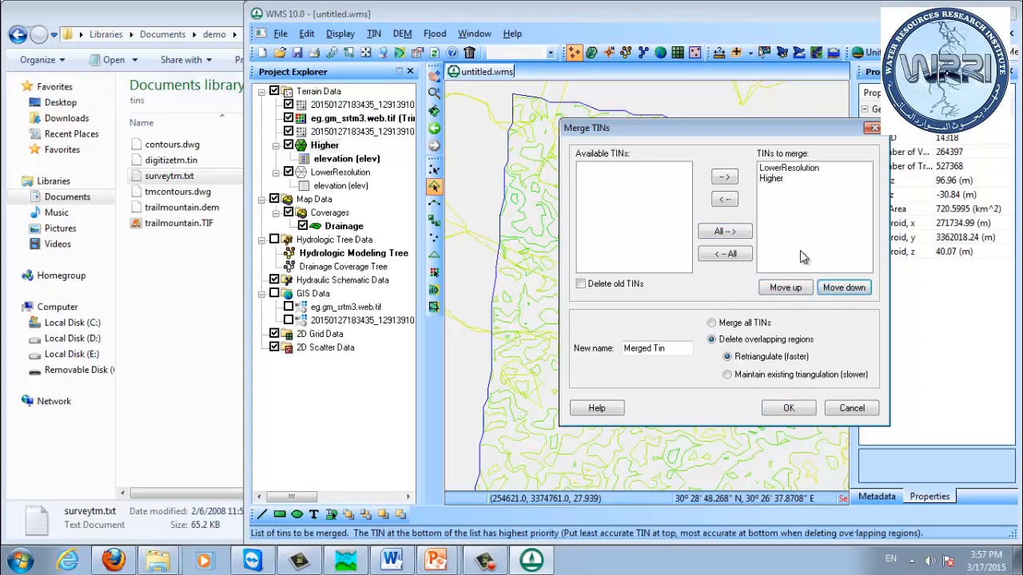
left_click(788, 409)
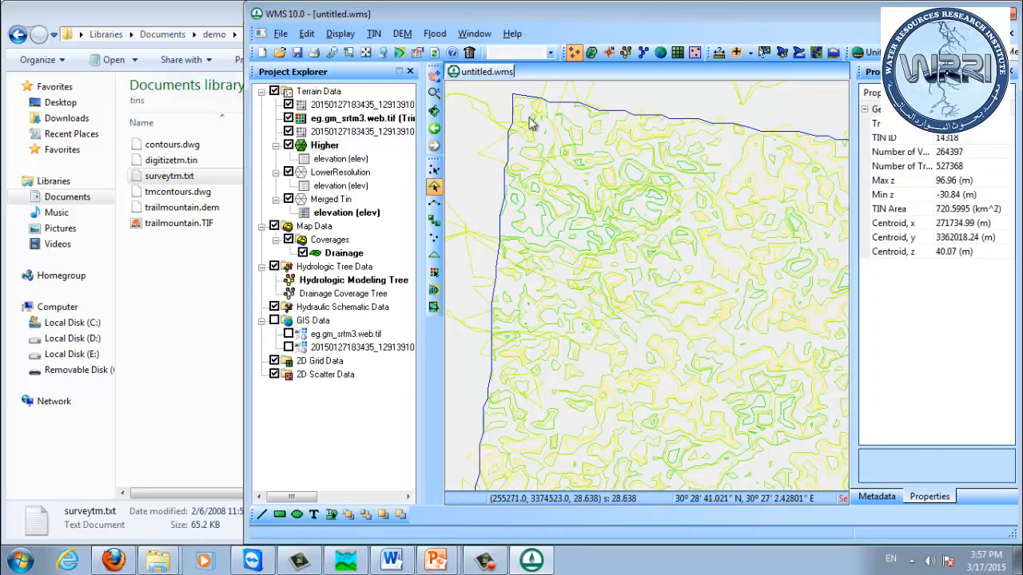
Step: Make Merged Tin the active TIN and hide the LowerResolution and Higher TINs
middle_click_drag(529, 126, 550, 235)
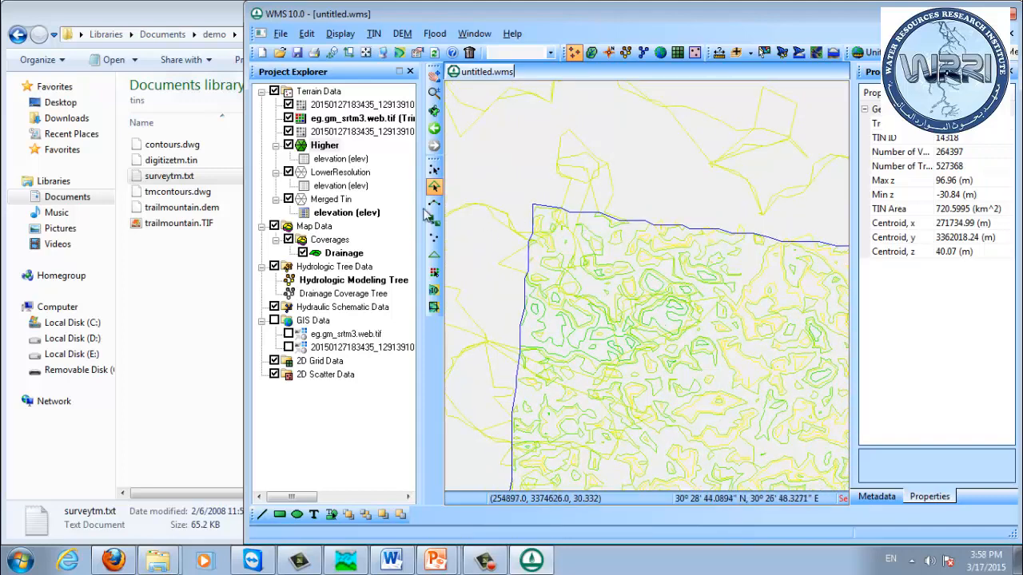
left_click(314, 201)
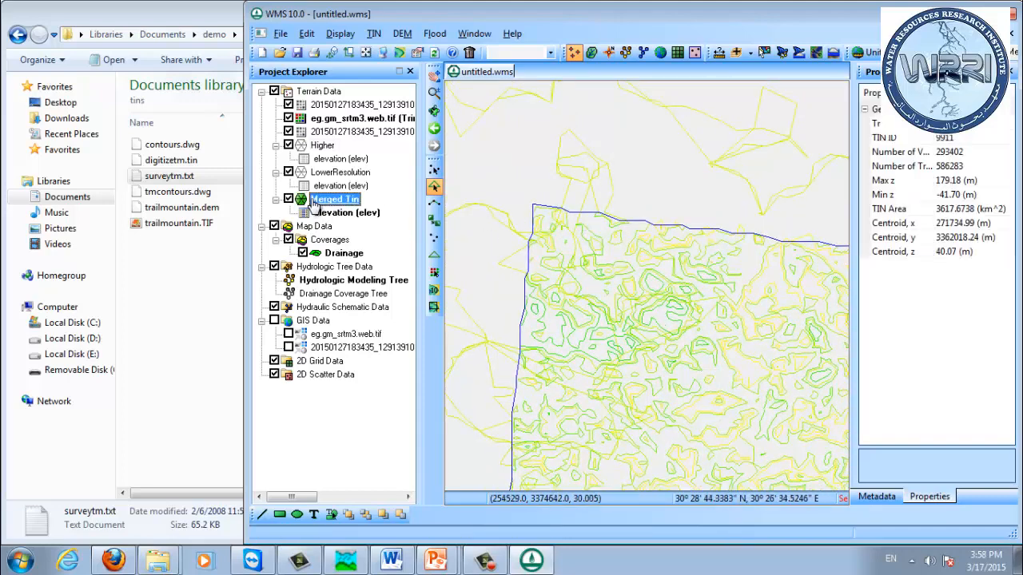
left_click(288, 172)
left_click(288, 144)
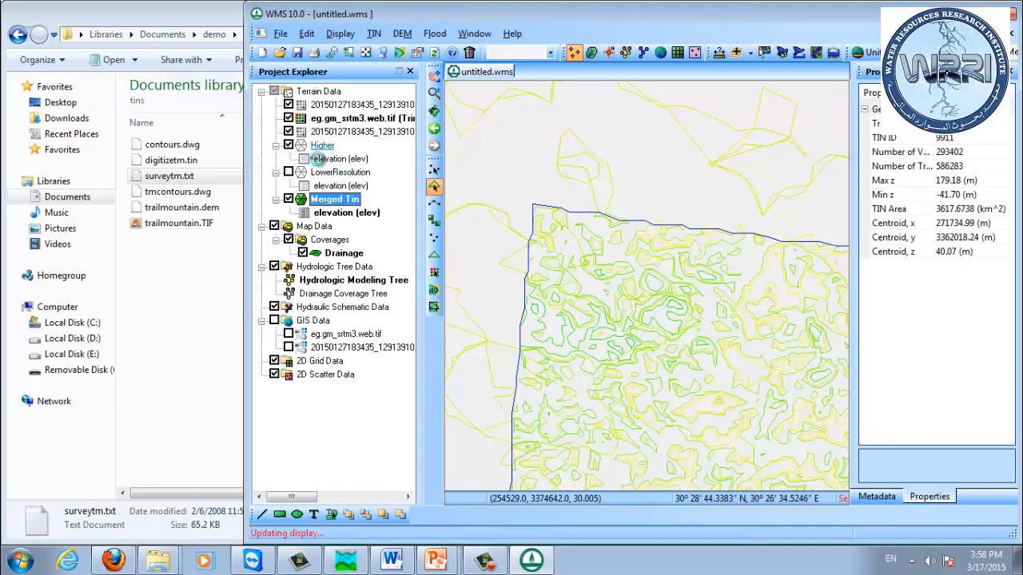
Step: Examine the Merged Tin contours along the transition between the lower-resolution and higher-resolution areas
middle_click_drag(600, 248, 584, 273)
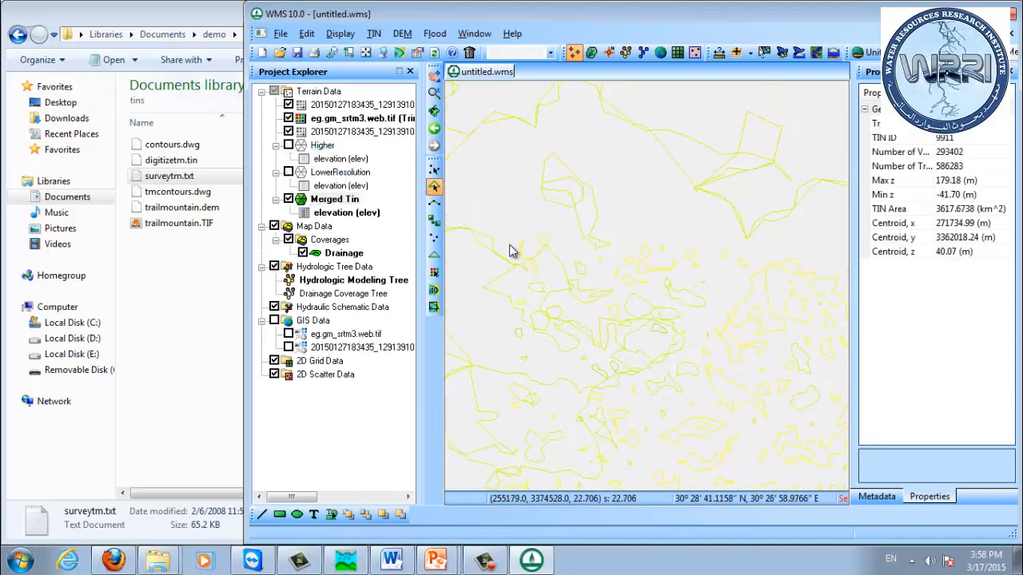
scroll(525, 239, "up", 2)
scroll(631, 234, "down", 3)
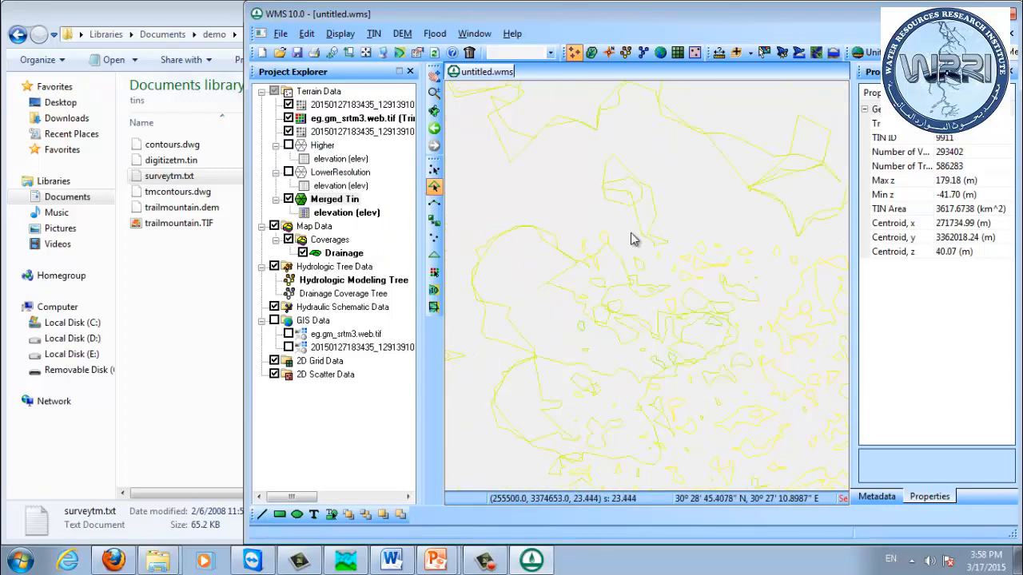
scroll(631, 240, "down", 3)
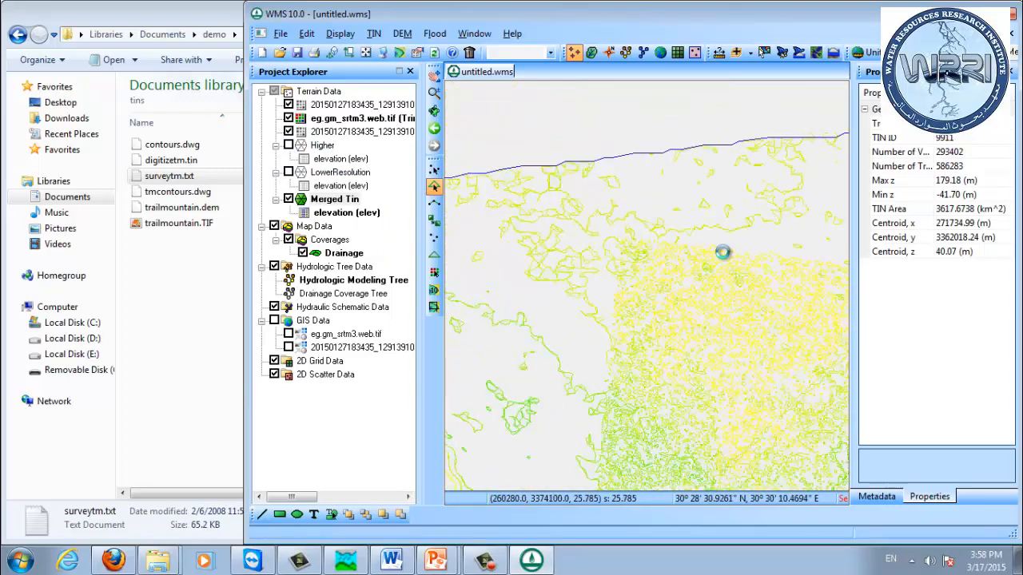
scroll(543, 224, "up", 2)
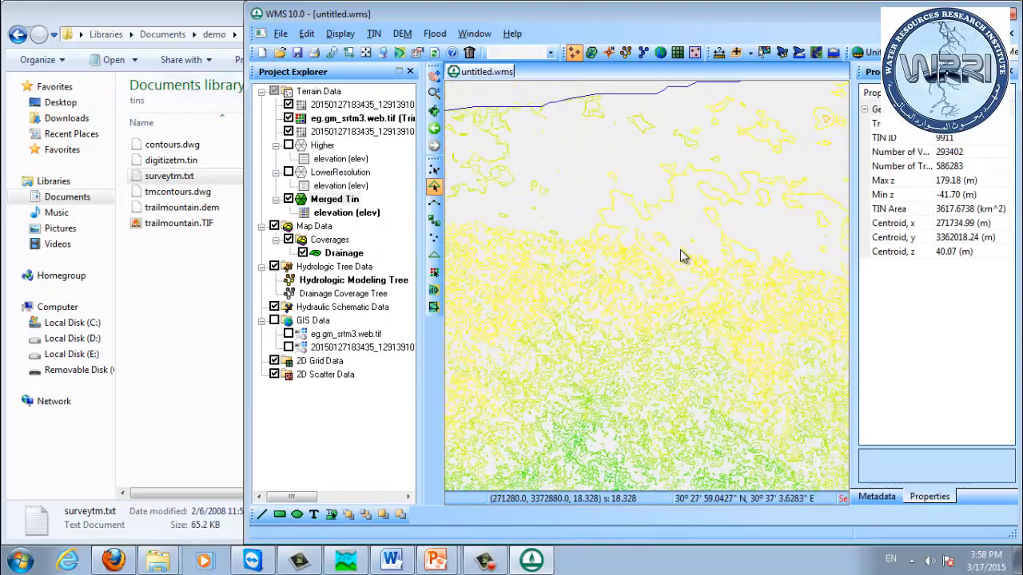
scroll(653, 219, "up", 2)
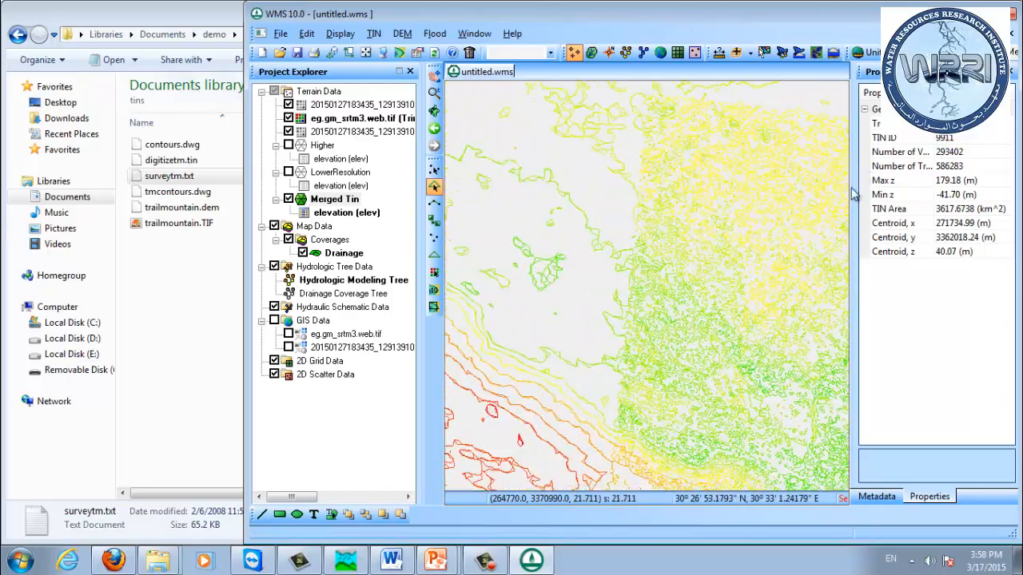
middle_click_drag(640, 295, 687, 232)
middle_click_drag(687, 295, 589, 221)
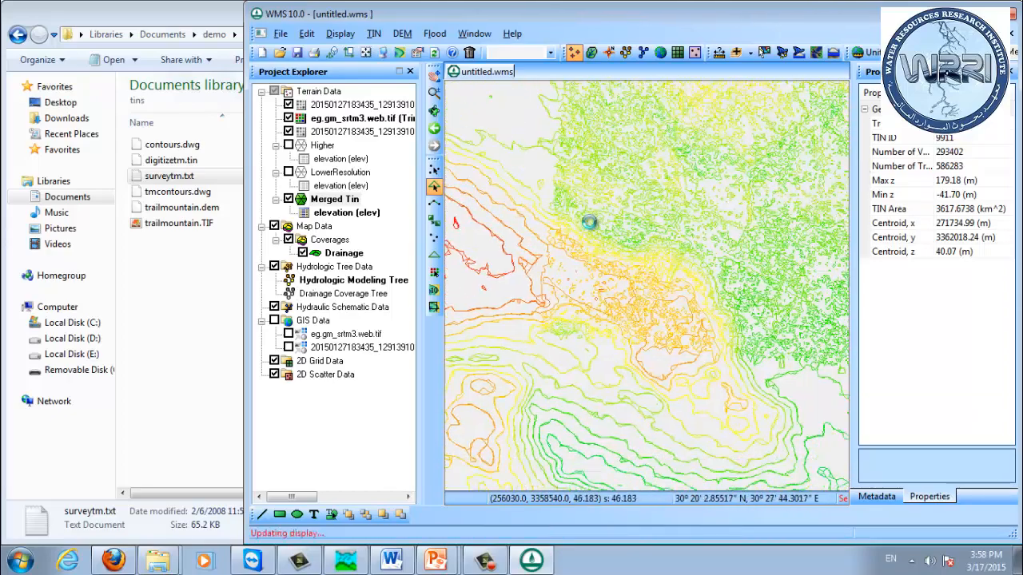
scroll(603, 344, "up", 2)
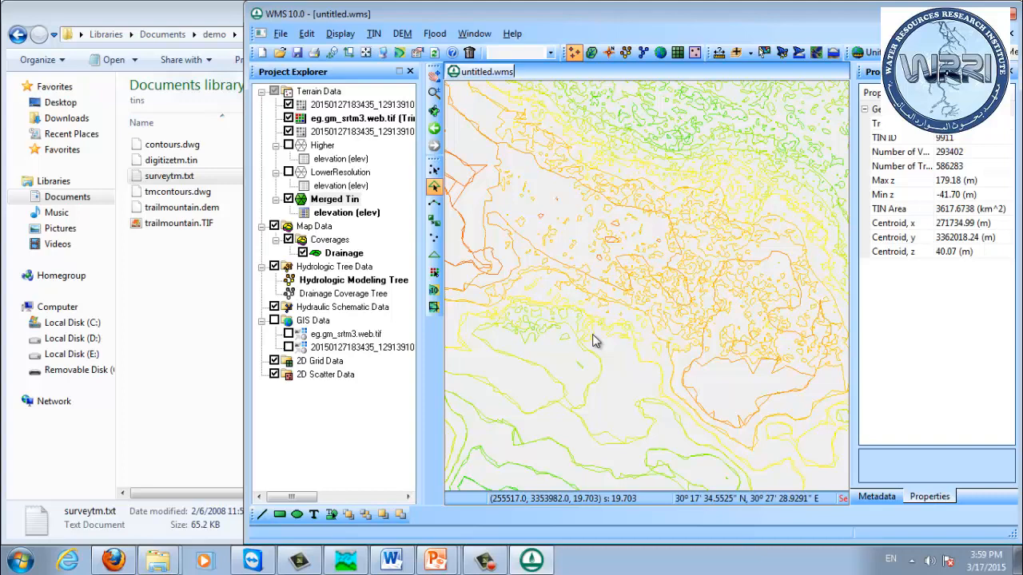
Step: Switch to the tins folder window in Windows Explorer and open the pdf folder on Removable Disk (G:)
mouse_move(172, 560)
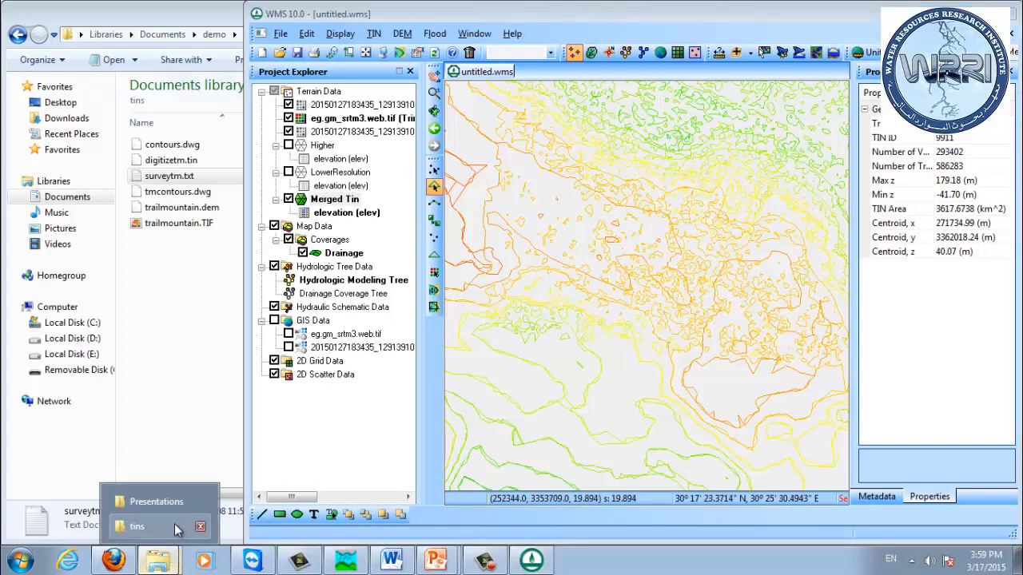
left_click(161, 524)
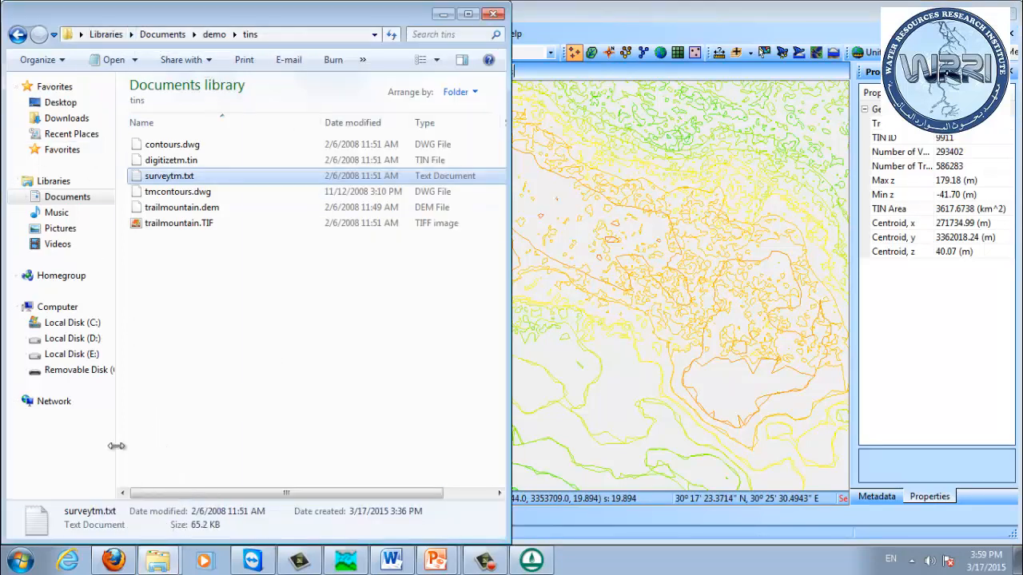
left_click(92, 370)
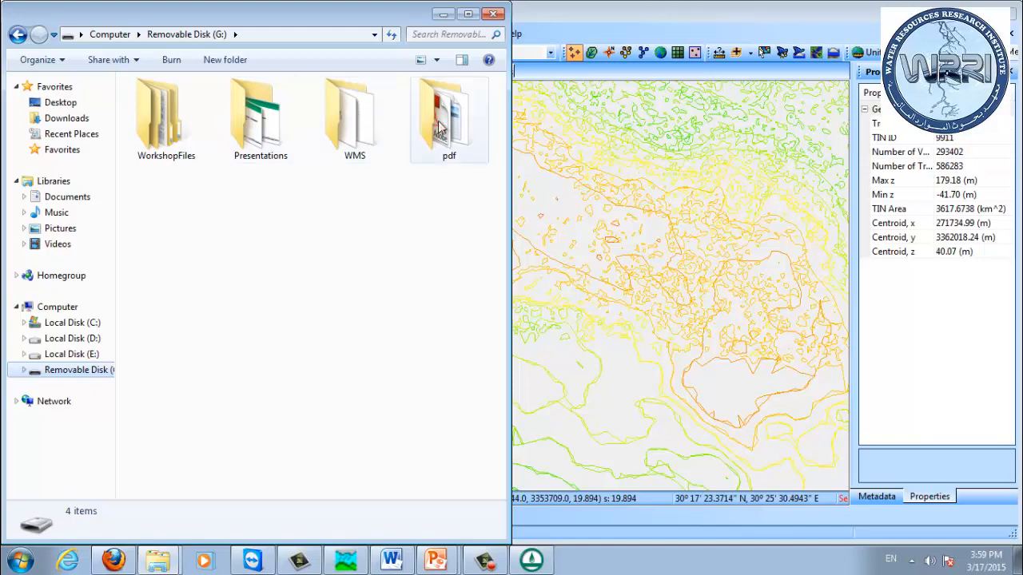
double_click(438, 127)
Step: Look through the workshop PDFs from 08 WatershedModeling-TimeConcAndCN to 12 HydraulicsAndFloodplainModeling-HECRASAnalysis
left_click(240, 324)
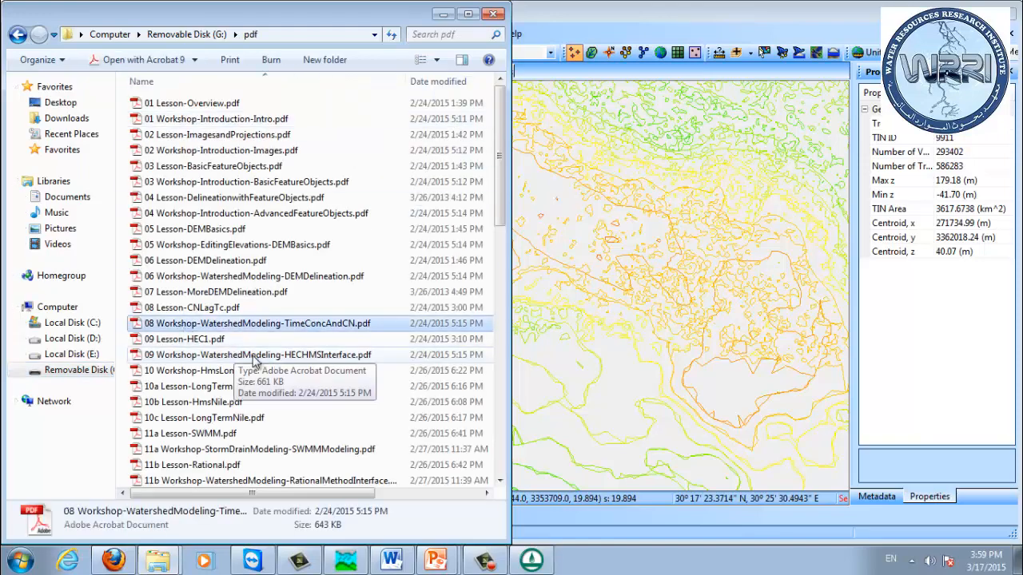
scroll(254, 361, "down", 4)
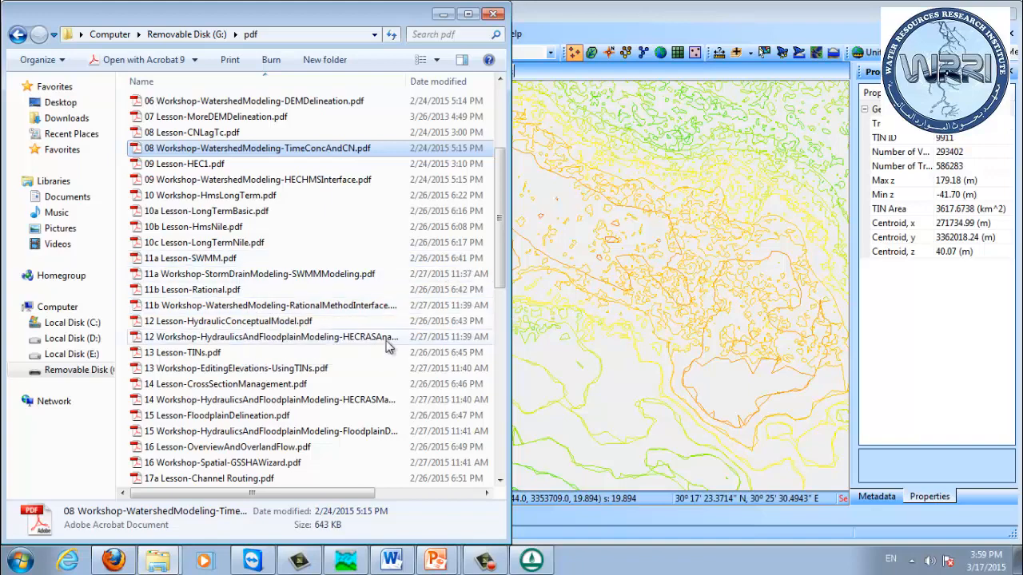
left_click(369, 342)
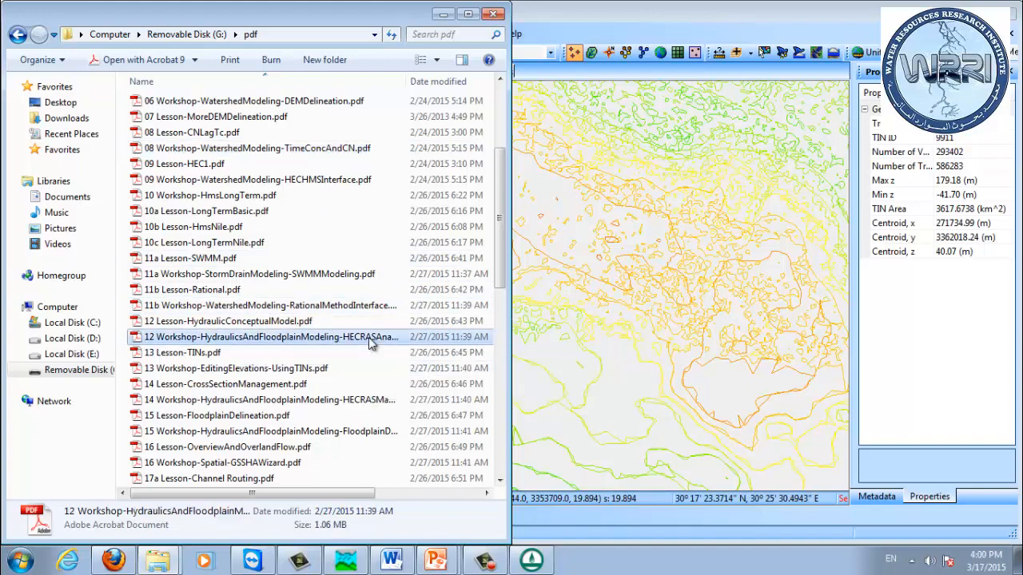
Step: Widen the folder window and fit the Name column to the full PDF file names
left_click_drag(496, 285, 503, 316)
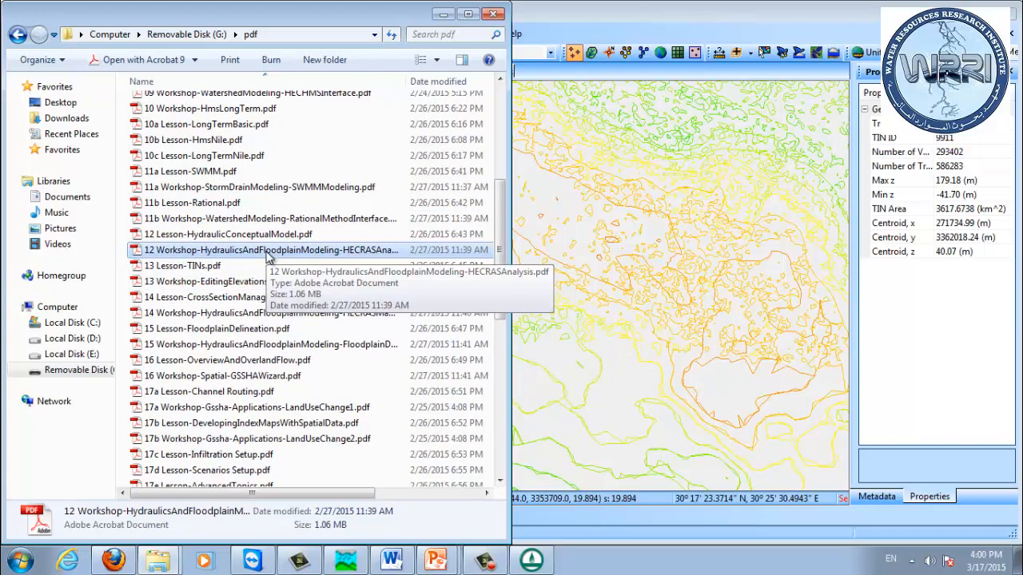
left_click_drag(510, 212, 644, 216)
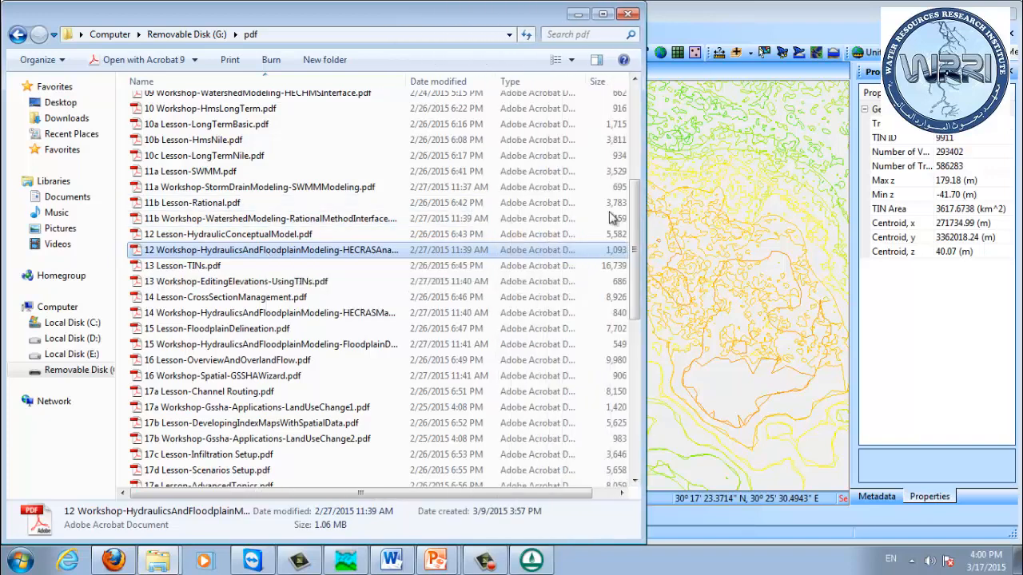
double_click(408, 80)
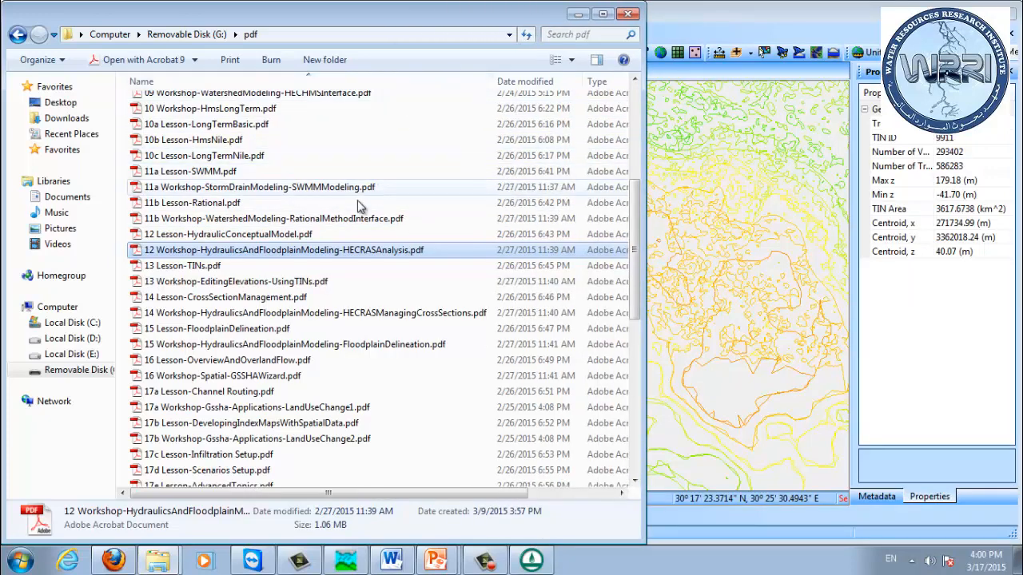
Step: Review the workshop PDFs 11a SWMMModeling, 11b RationalMethodInterface, 13 UsingTINs, 14 HECRASManagingCrossSections and 15 FloodplainDelineation
left_click(213, 190)
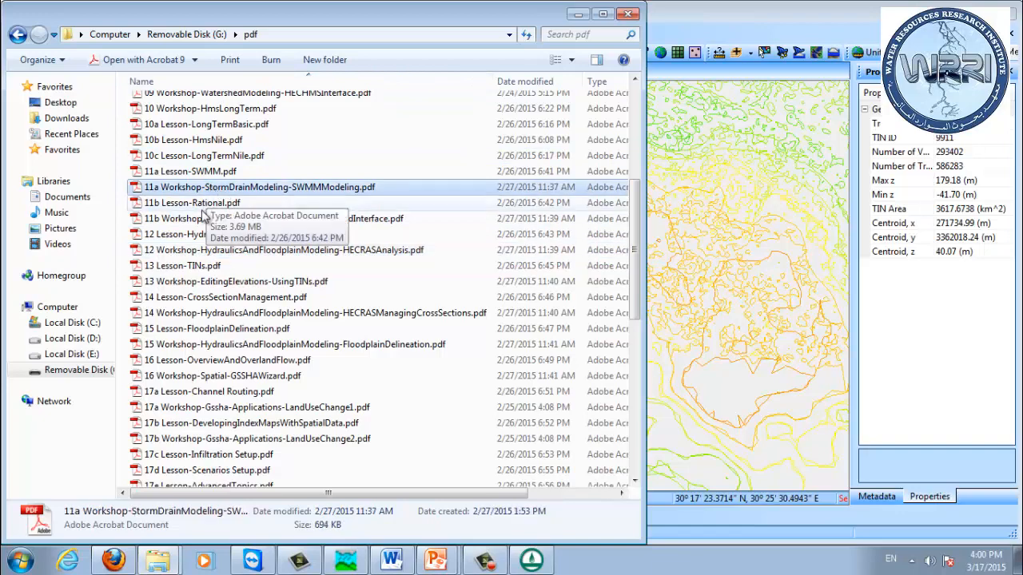
left_click(201, 221)
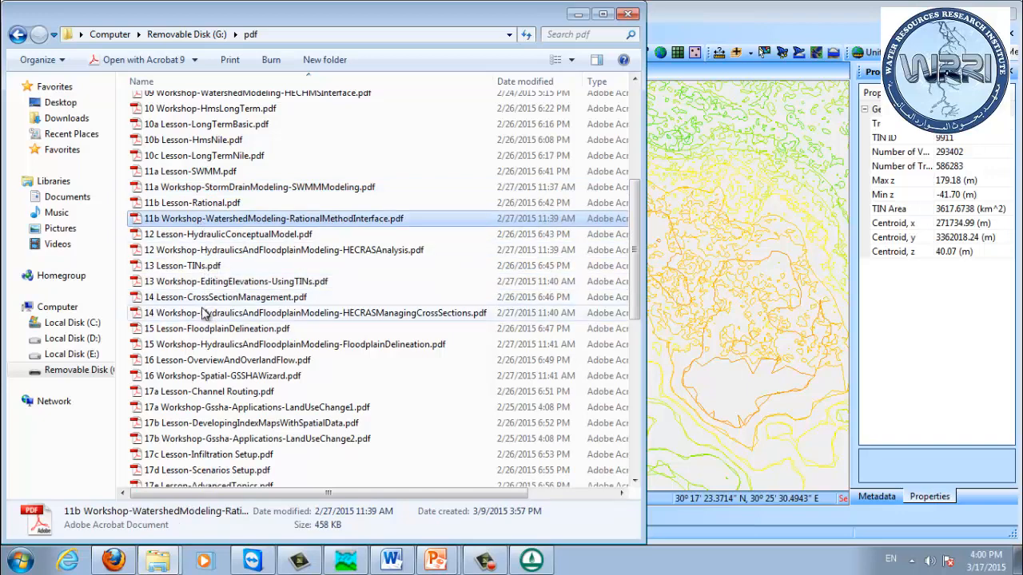
left_click(191, 286)
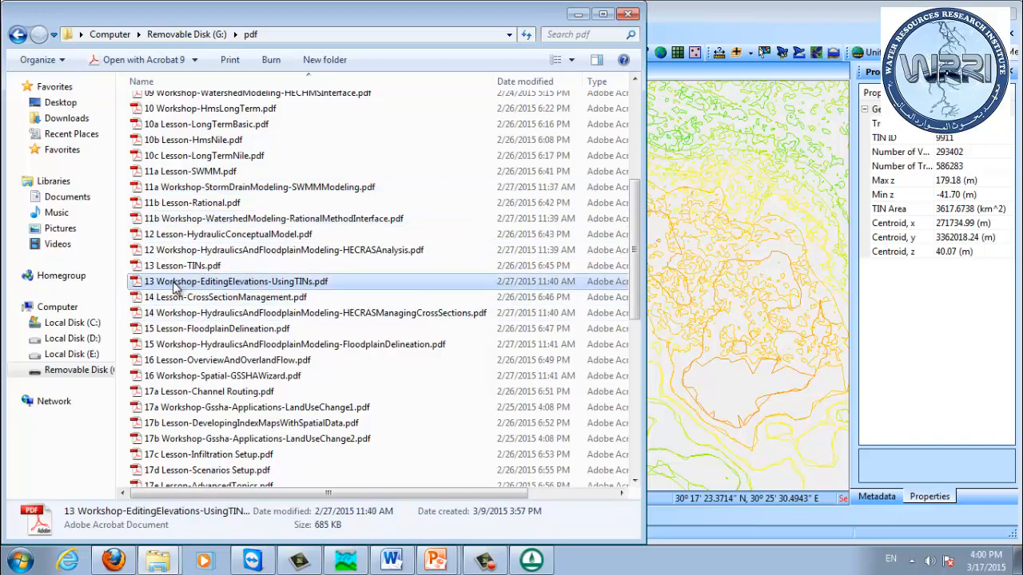
left_click(272, 316)
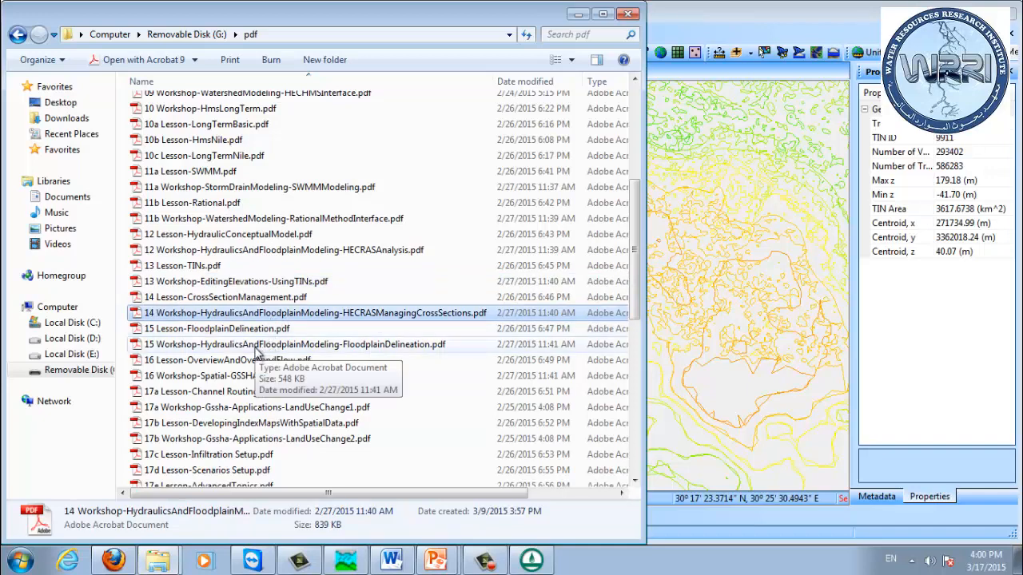
left_click(257, 346)
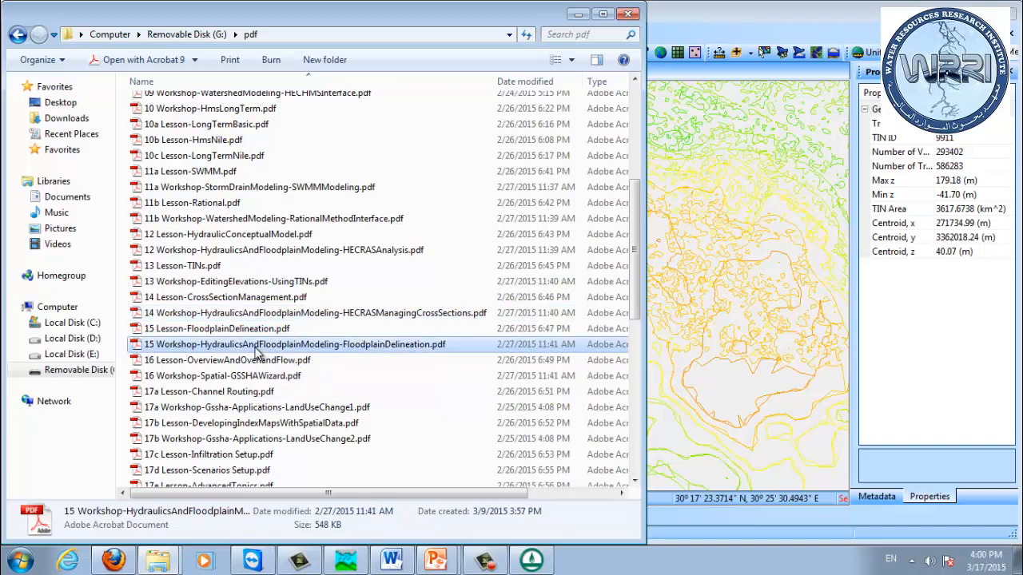